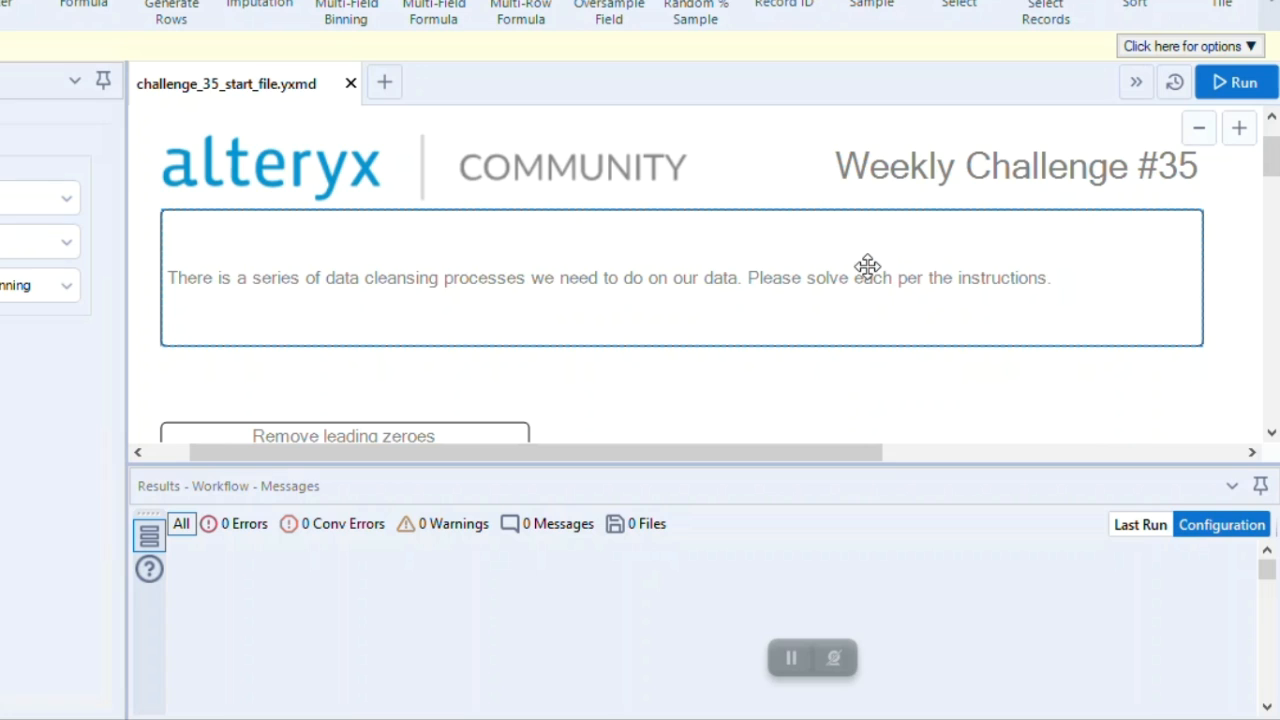
Run the challenge_35_start_file.yxmd workflow and close the completion message
left_click(1234, 82)
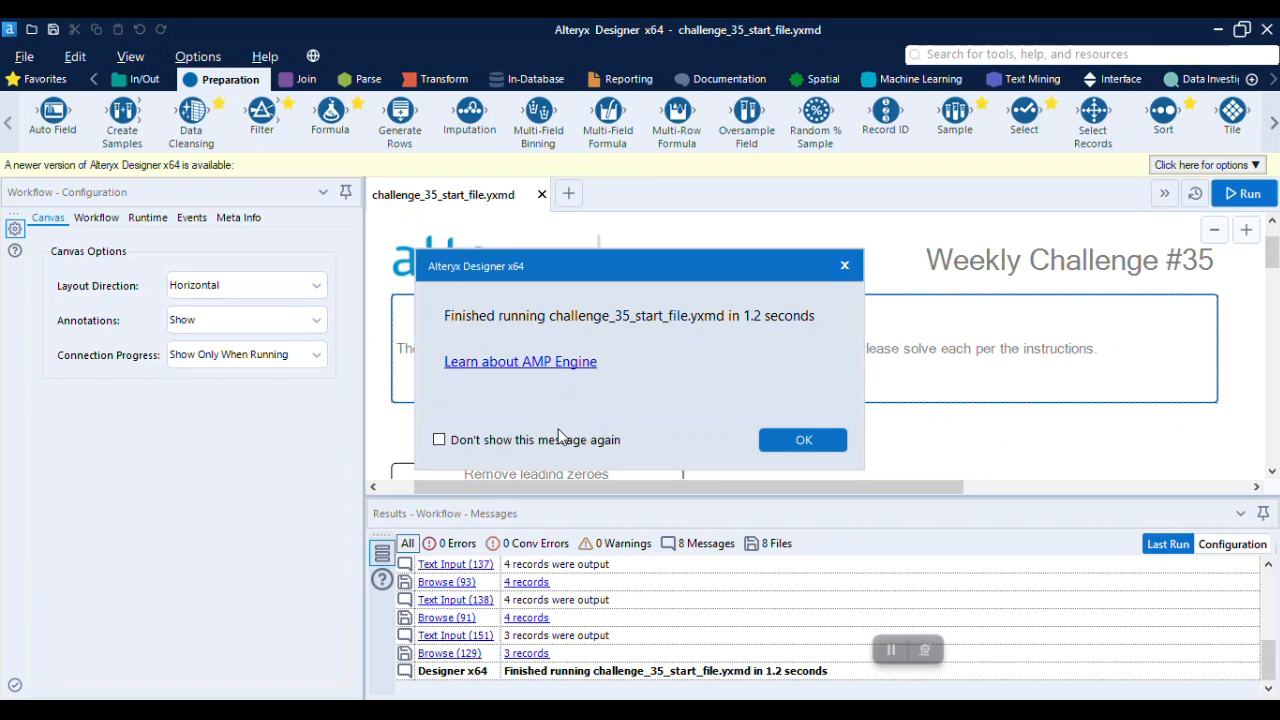
left_click(801, 440)
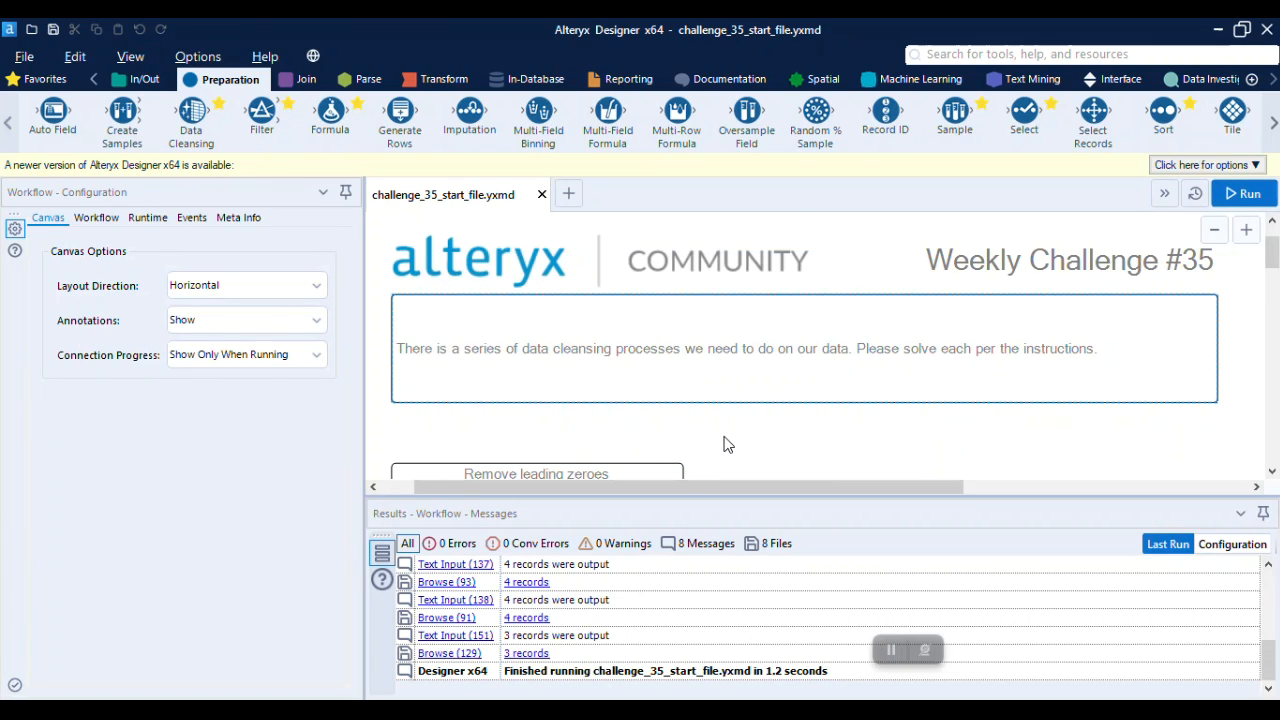
Examine the input data and the expected output data of the "Remove leading zeroes" exercise
scroll(724, 443, "down", 3)
scroll(726, 443, "down", 2)
scroll(728, 443, "up", 1)
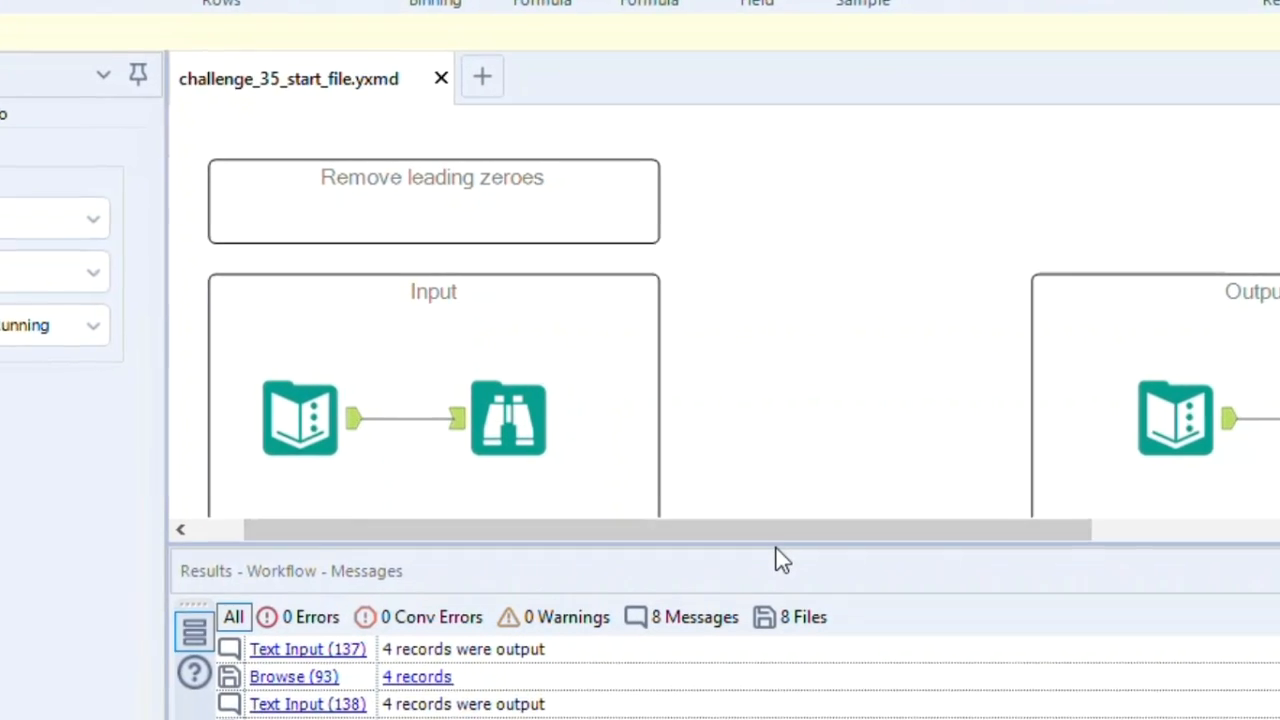
left_click_drag(771, 549, 774, 590)
left_click(466, 415)
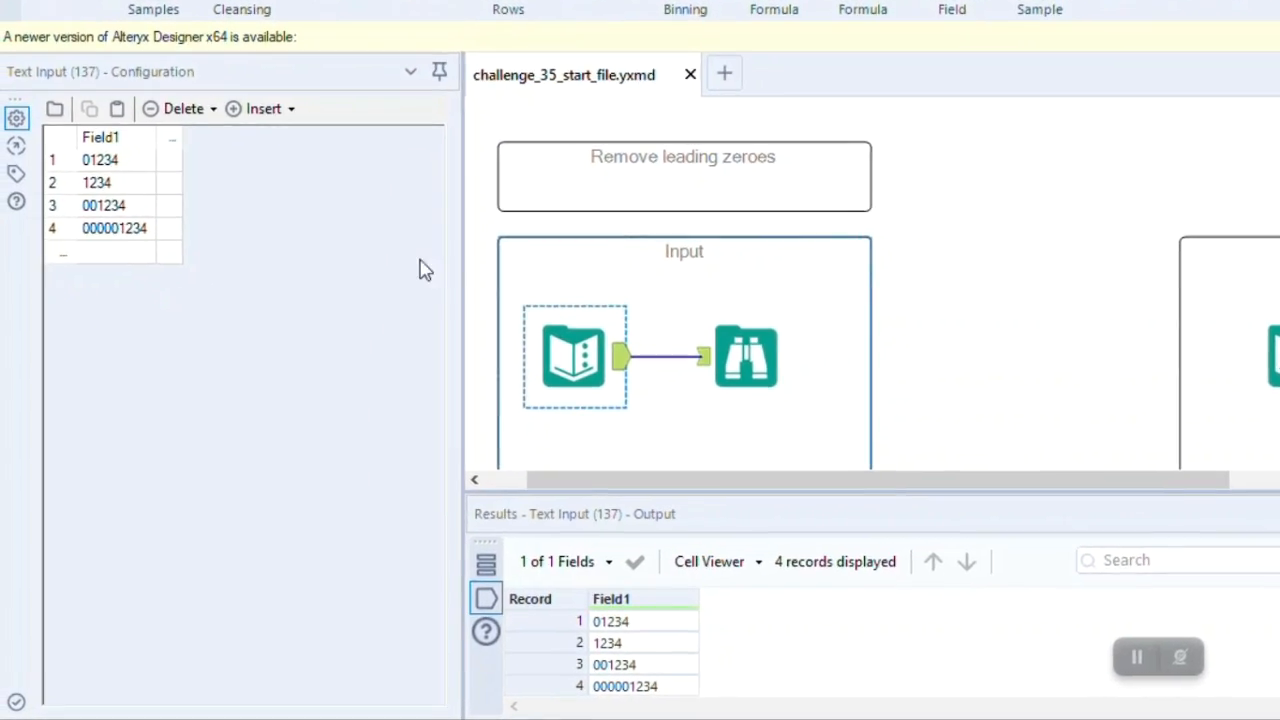
left_click(1155, 415)
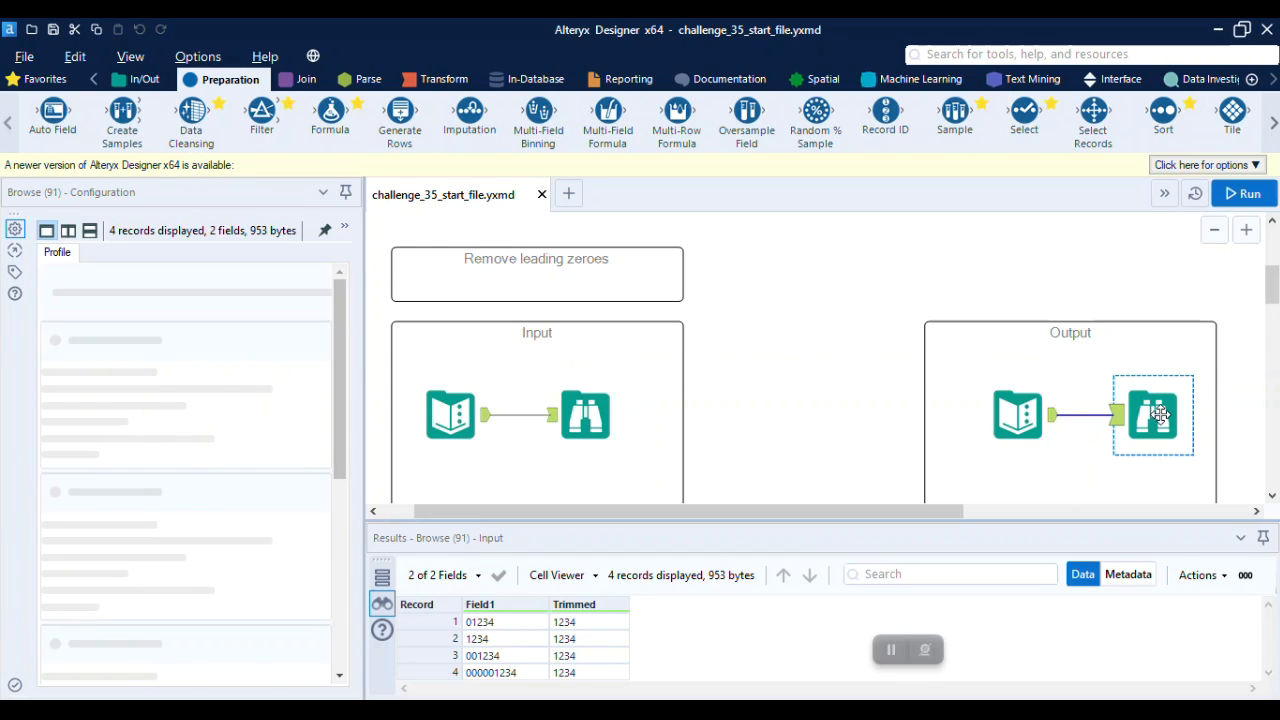
left_click(453, 415)
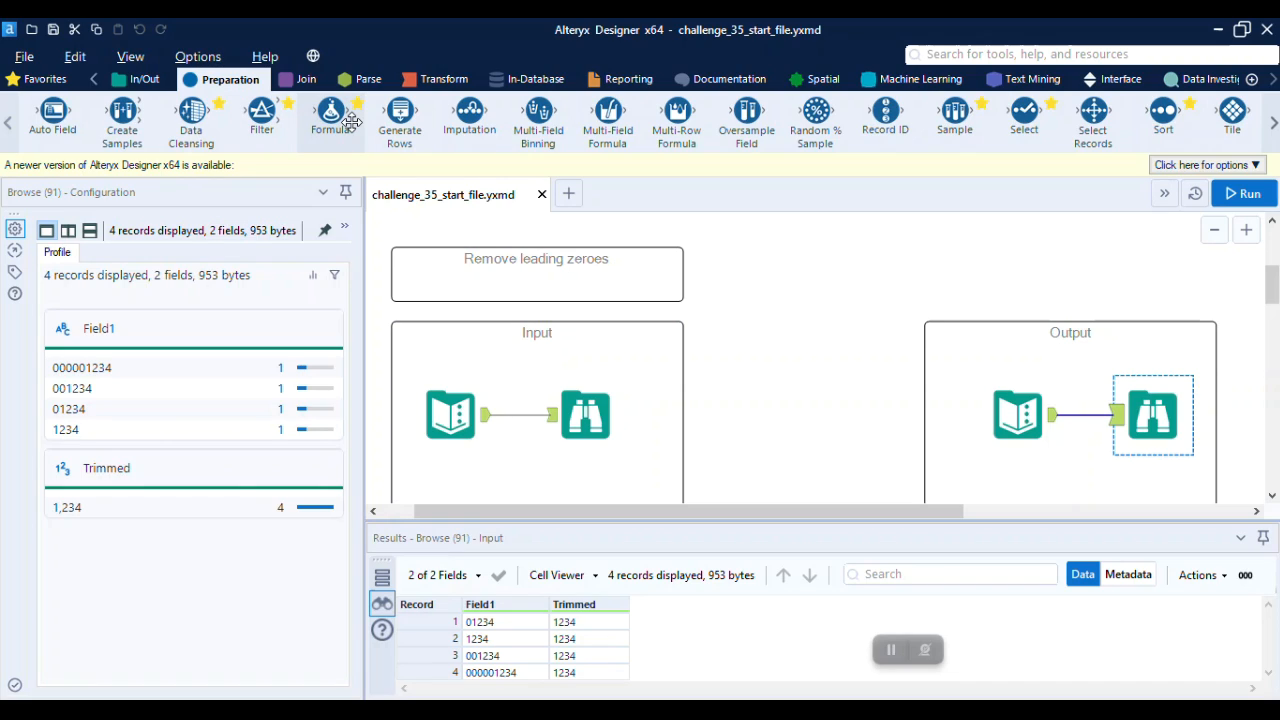
Attach a Formula tool to the "Remove leading zeroes" input and create a new output column named Trimmed
left_click_drag(351, 121, 520, 456)
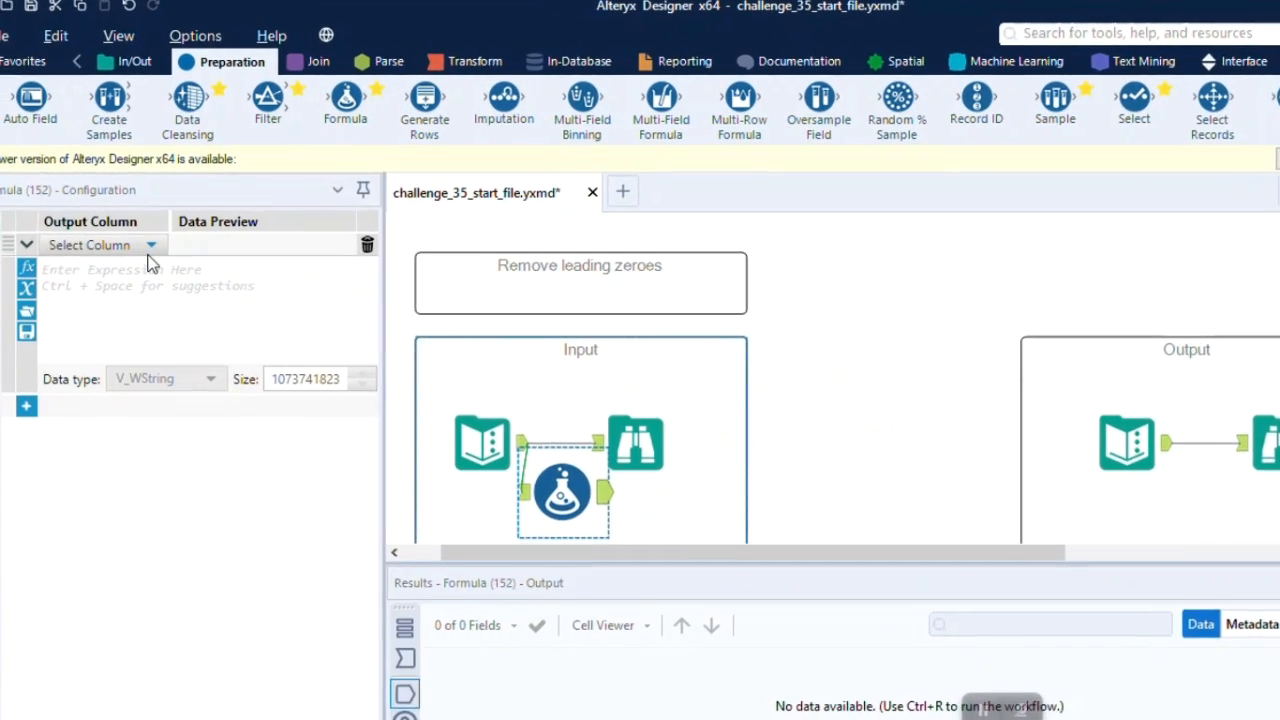
left_click(178, 279)
left_click(165, 297)
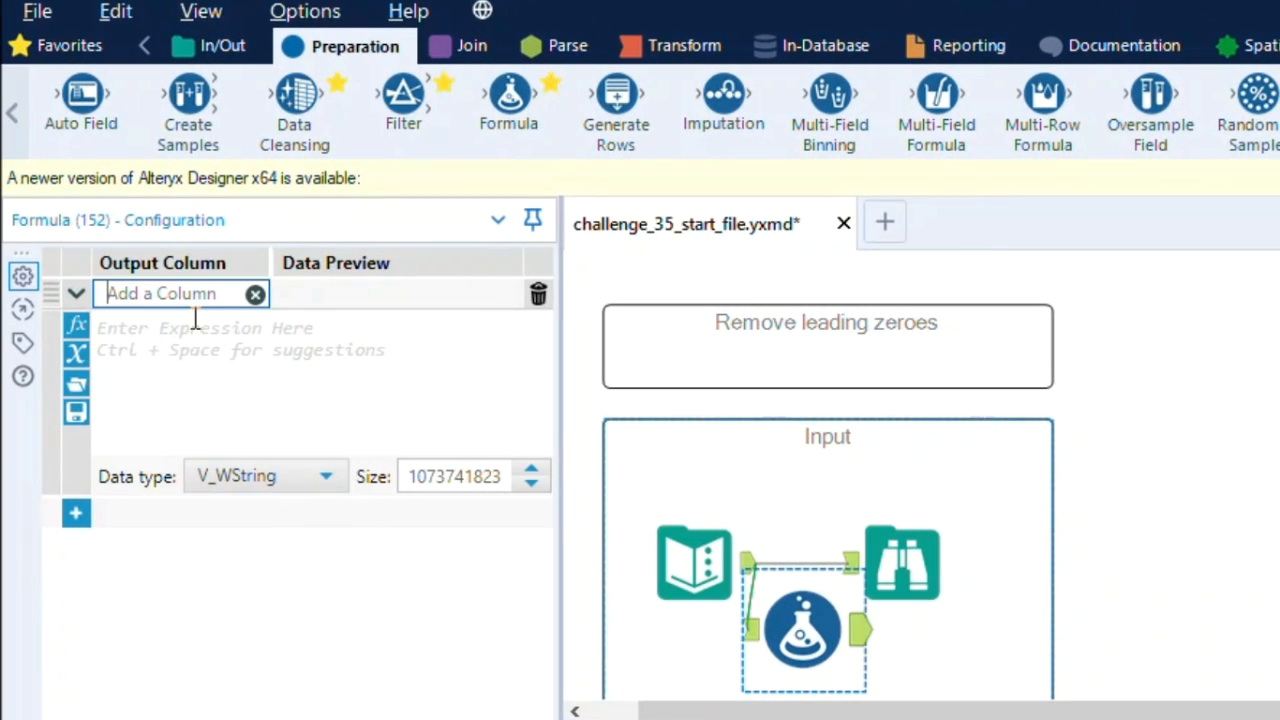
type("tRI")
key("BackSpace")
type("Trimmed")
Write the expression Trim([Field1],"0") for the Trimmed column
left_click(195, 333)
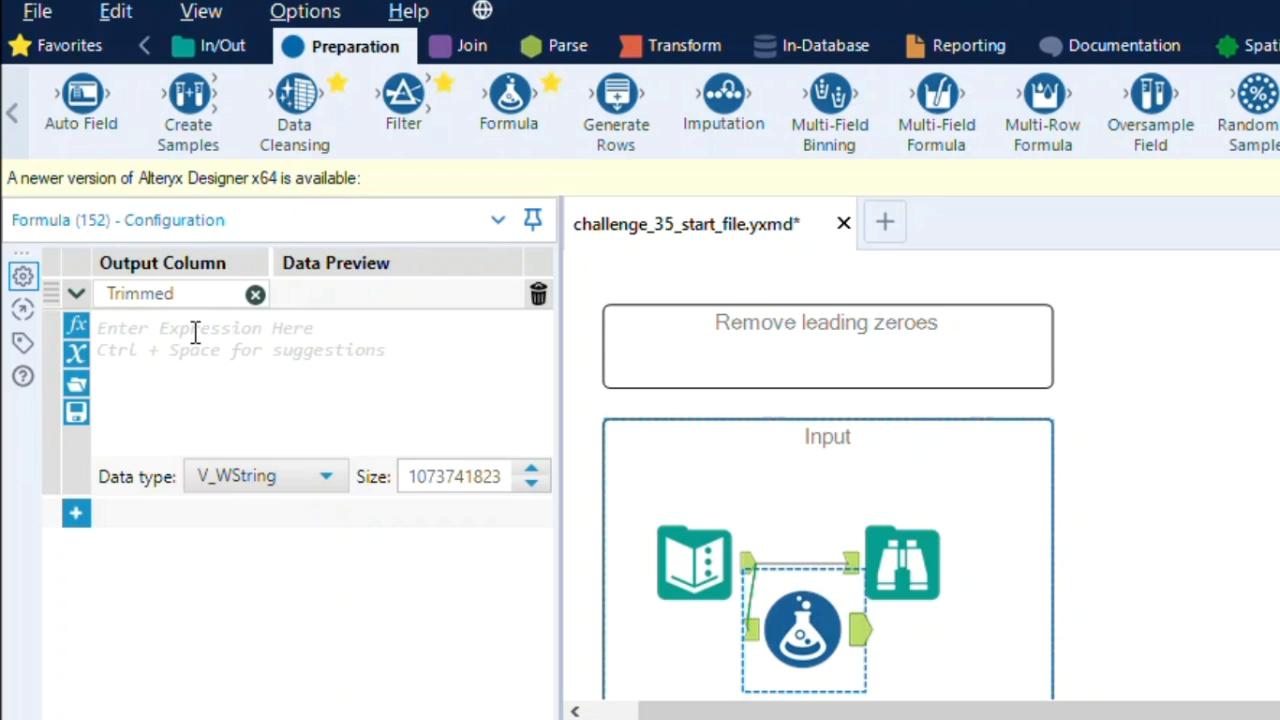
type("Trim")
key("Return")
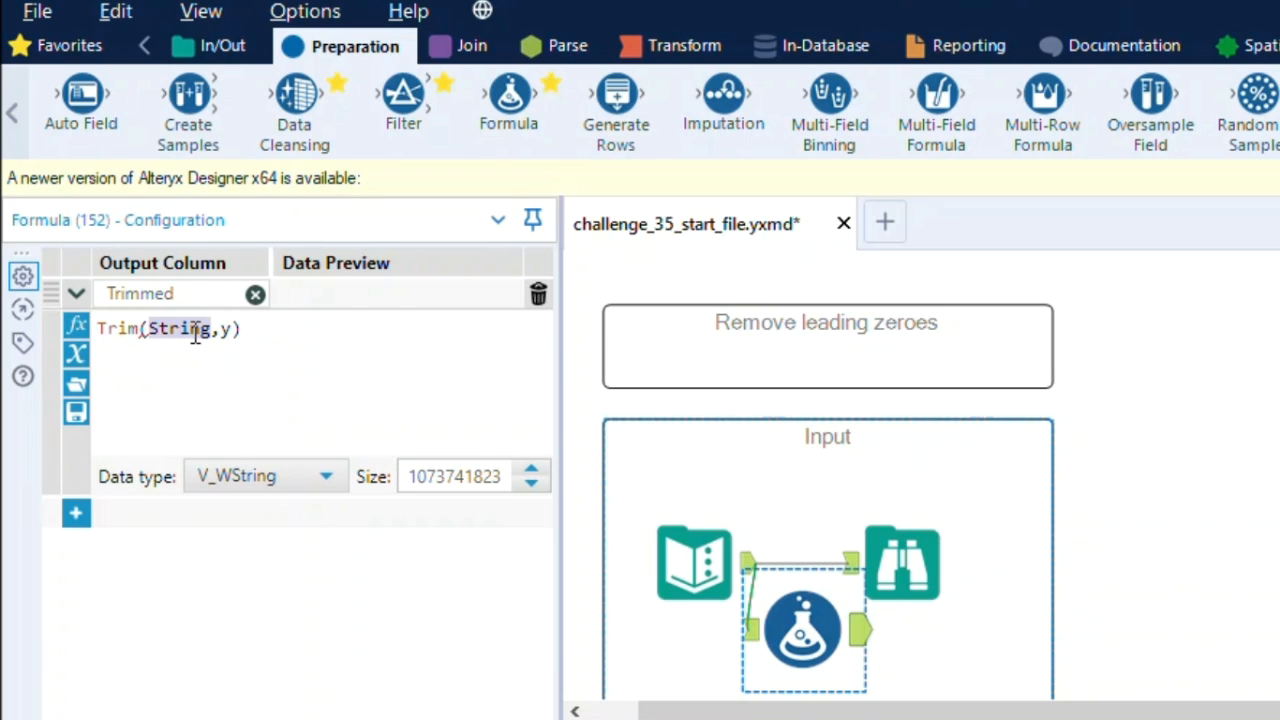
type("sa")
key("BackSpace")
key("BackSpace")
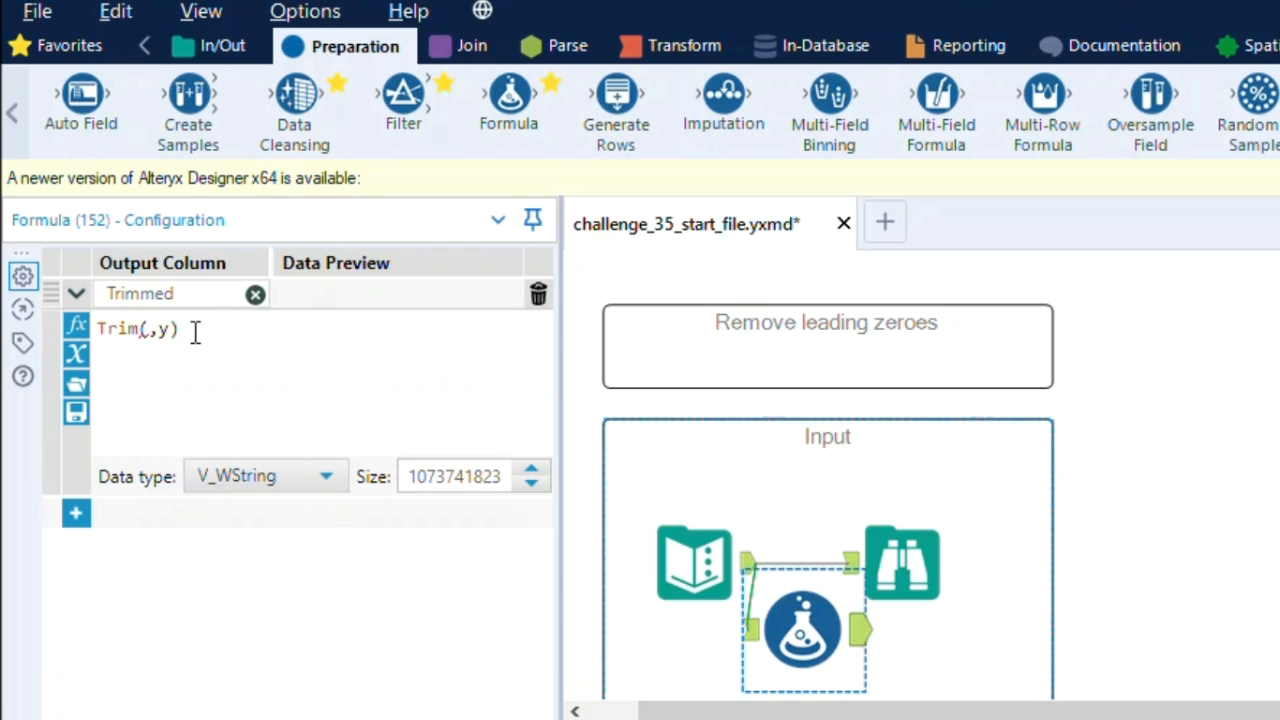
left_click(76, 354)
left_click(160, 426)
key("Right")
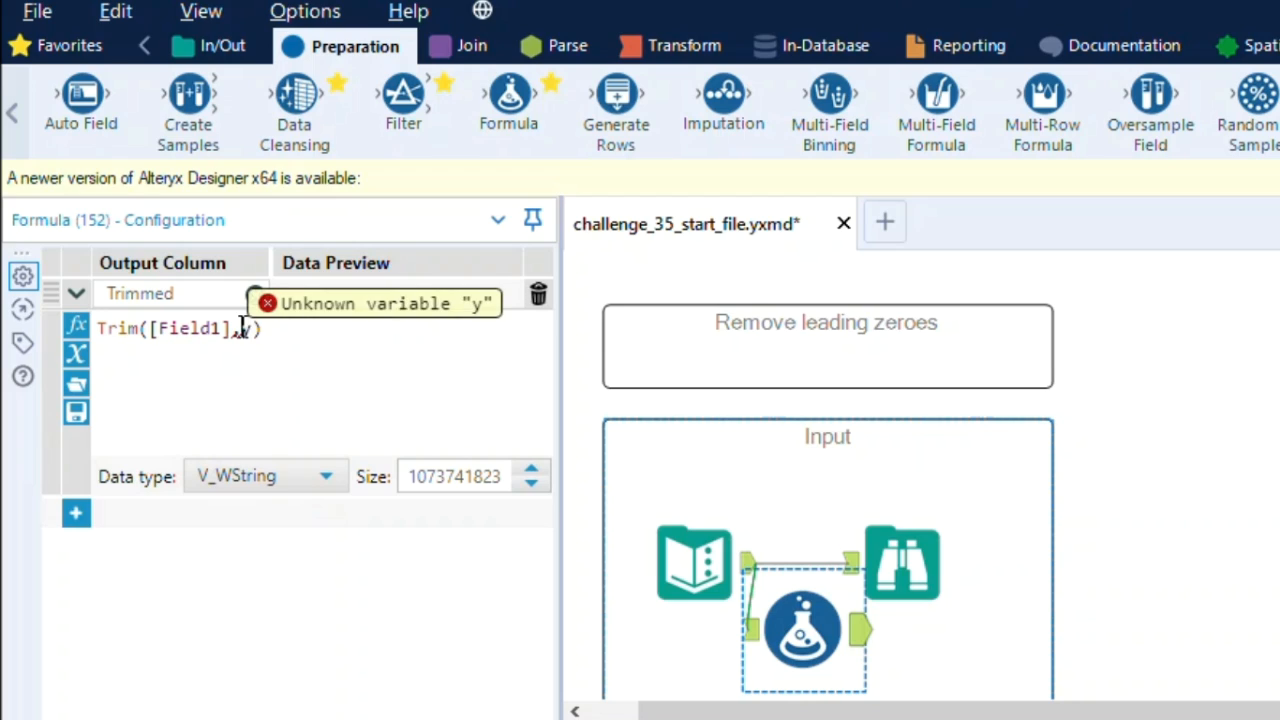
key("Delete")
type("0")
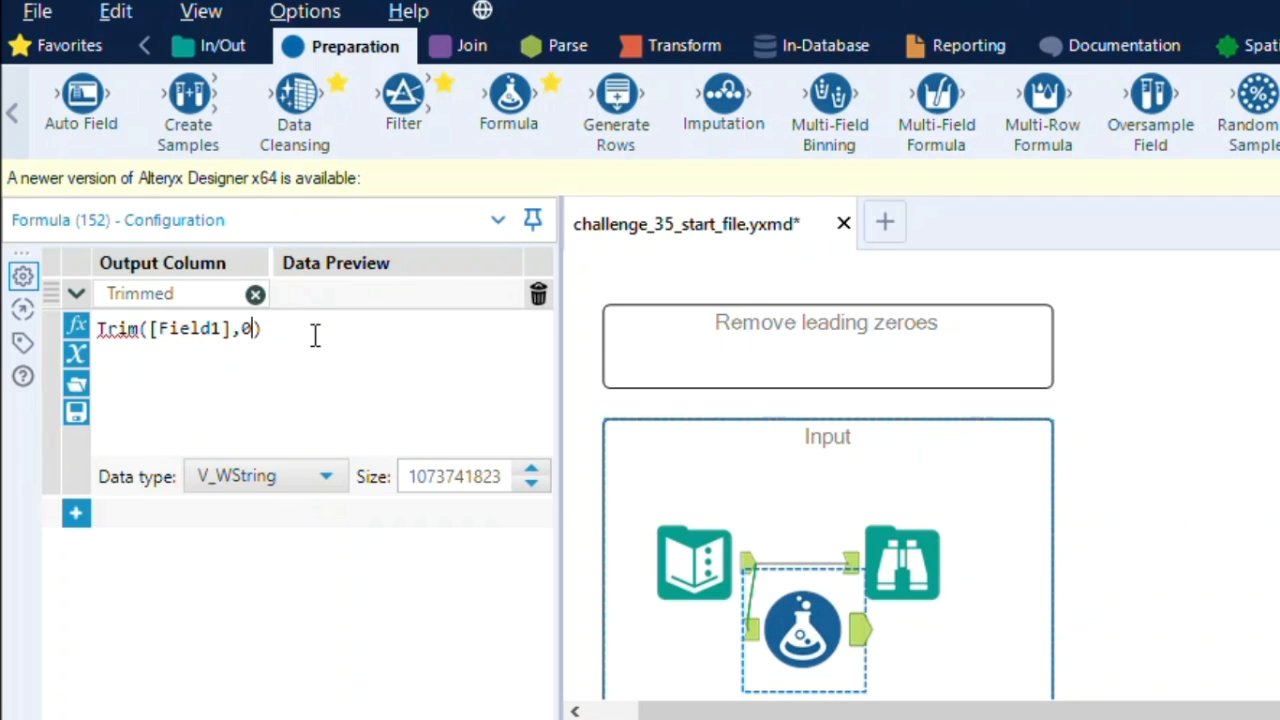
type("\"0\"")
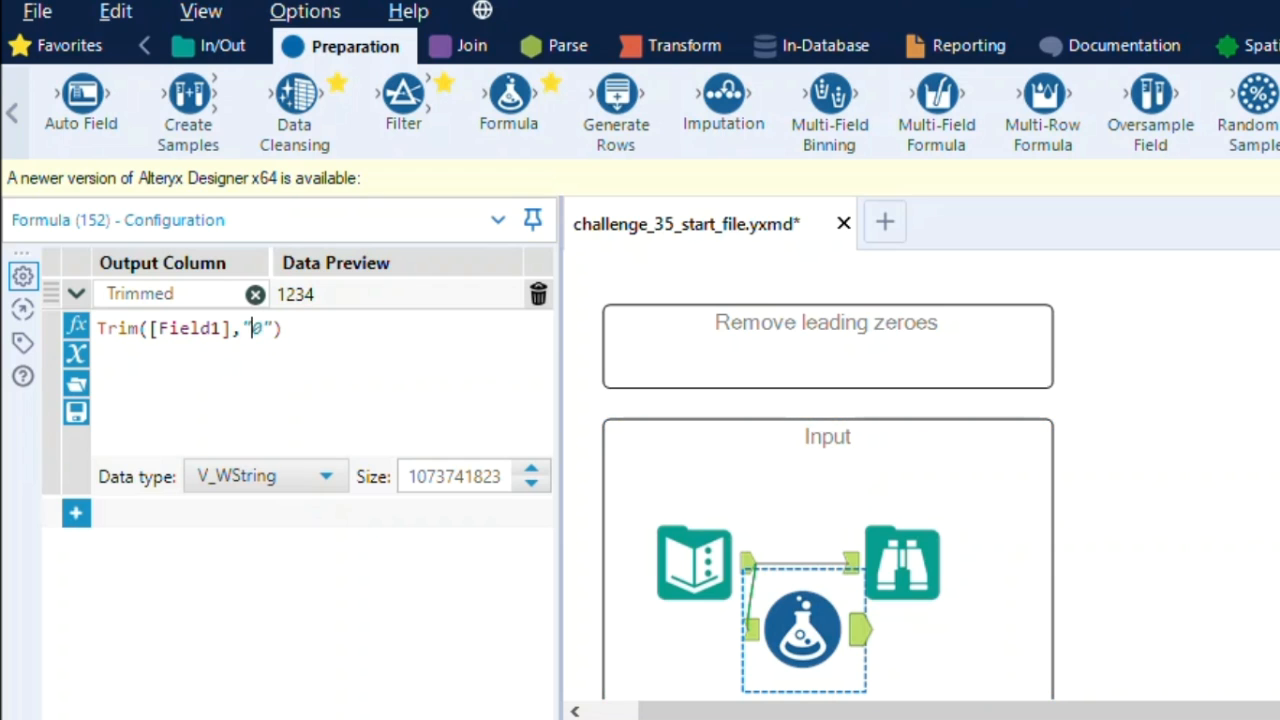
Run the workflow and compare the Formula tool's results with the exercise's expected output
left_click(1246, 191)
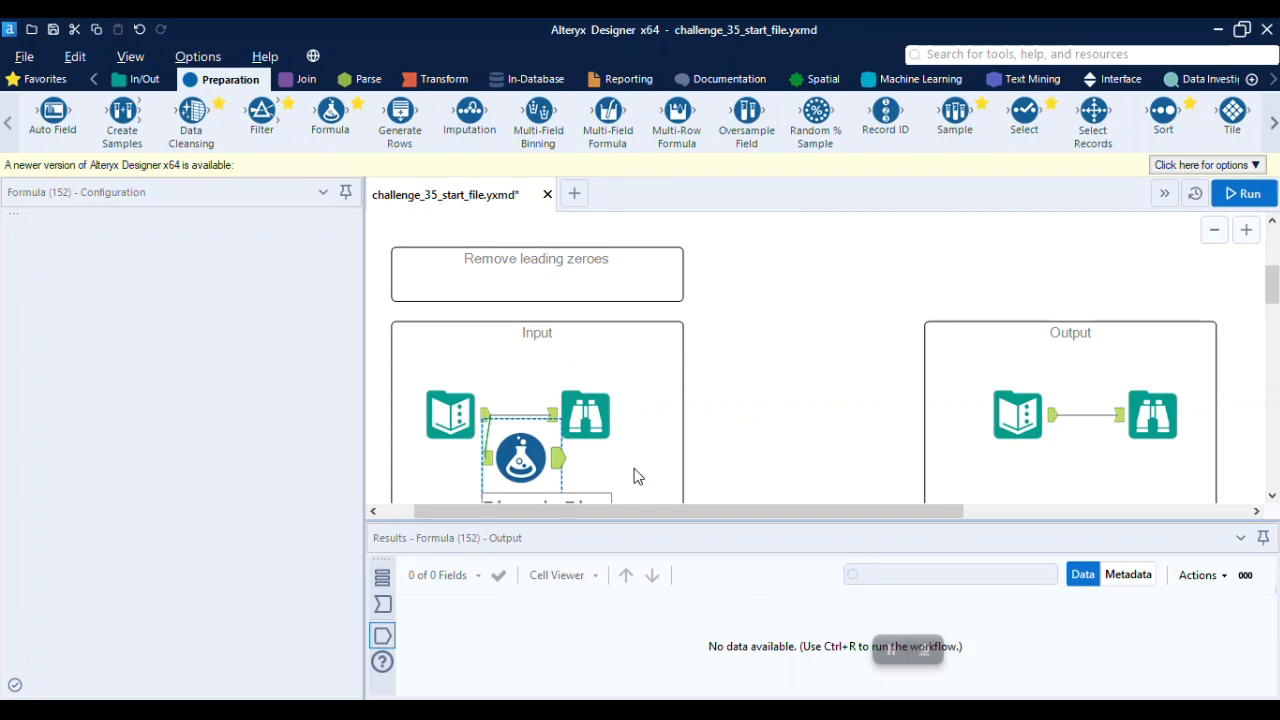
left_click(557, 468)
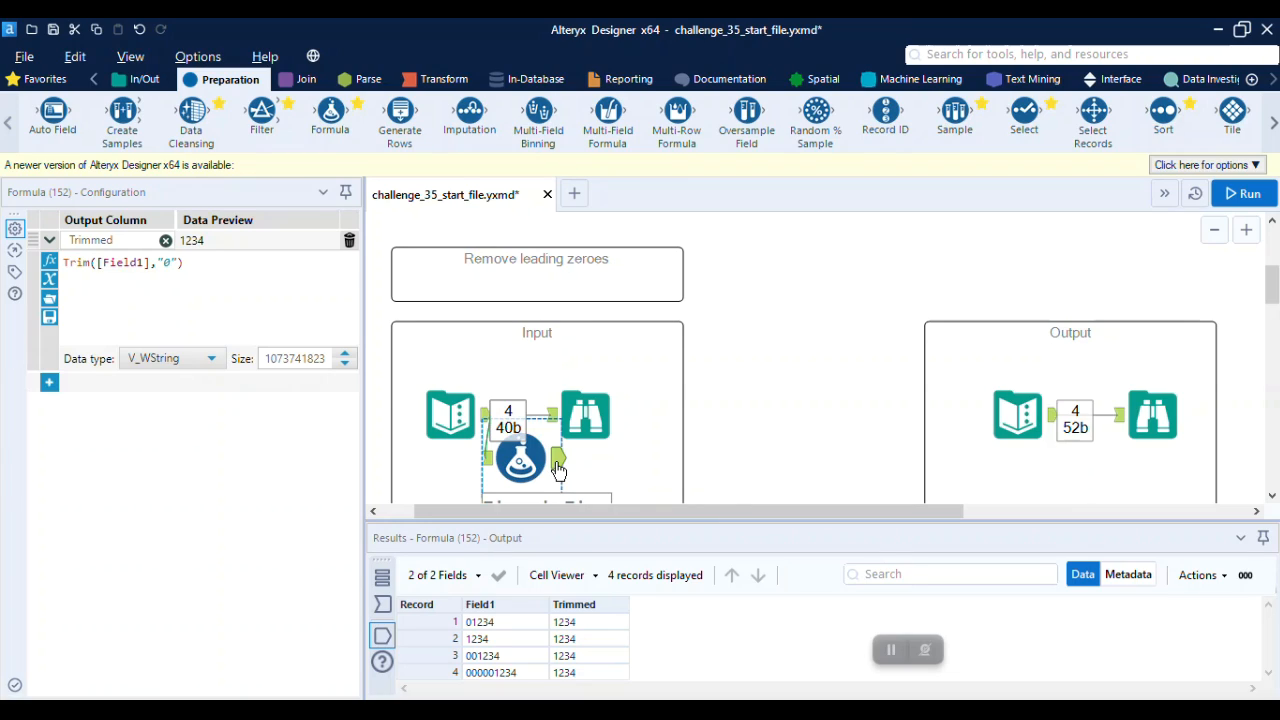
left_click_drag(530, 460, 565, 474)
left_click(1143, 425)
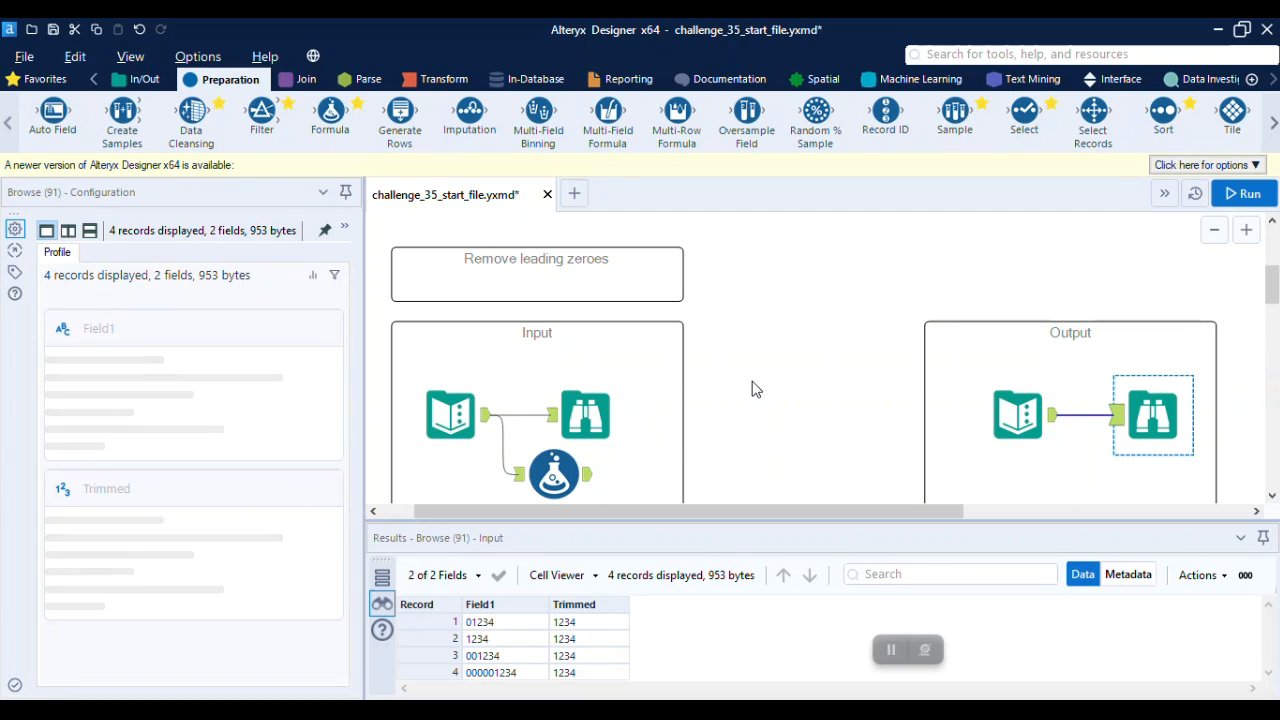
Attach a Browse tool to the output of the Formula tool in the "Remove leading zeroes" exercise
scroll(755, 389, "down", 2)
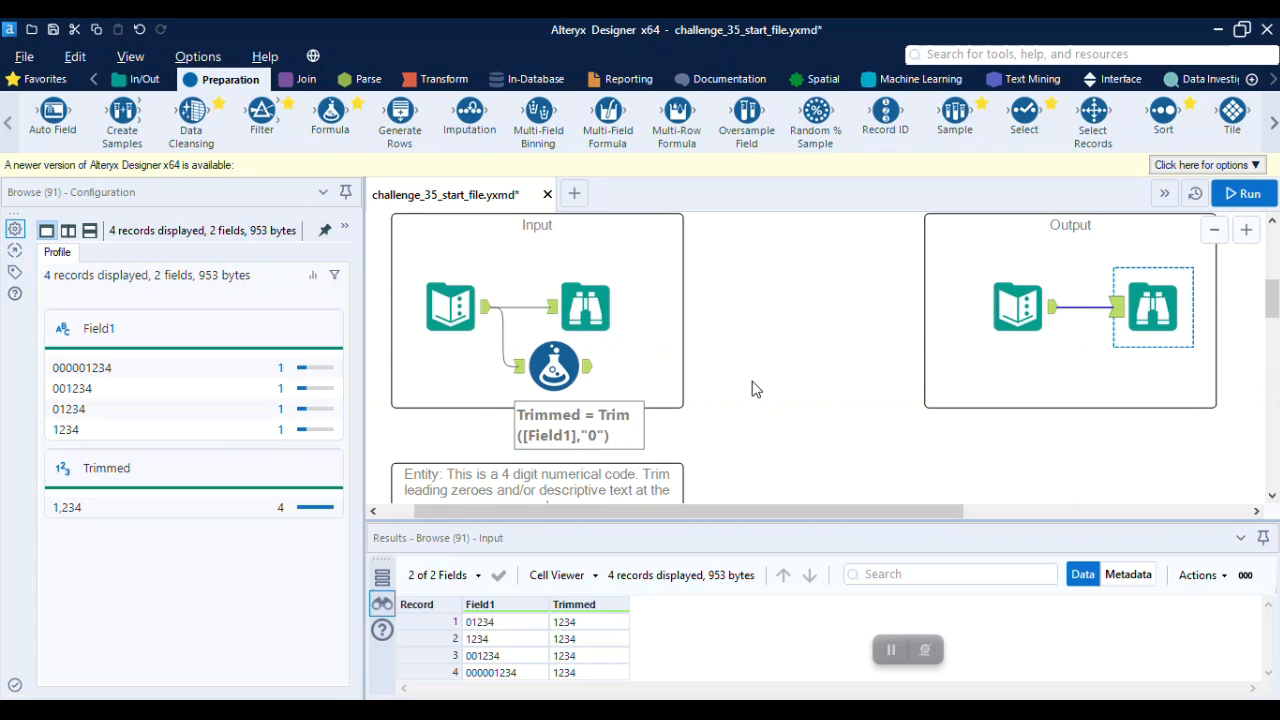
scroll(756, 389, "down", 1)
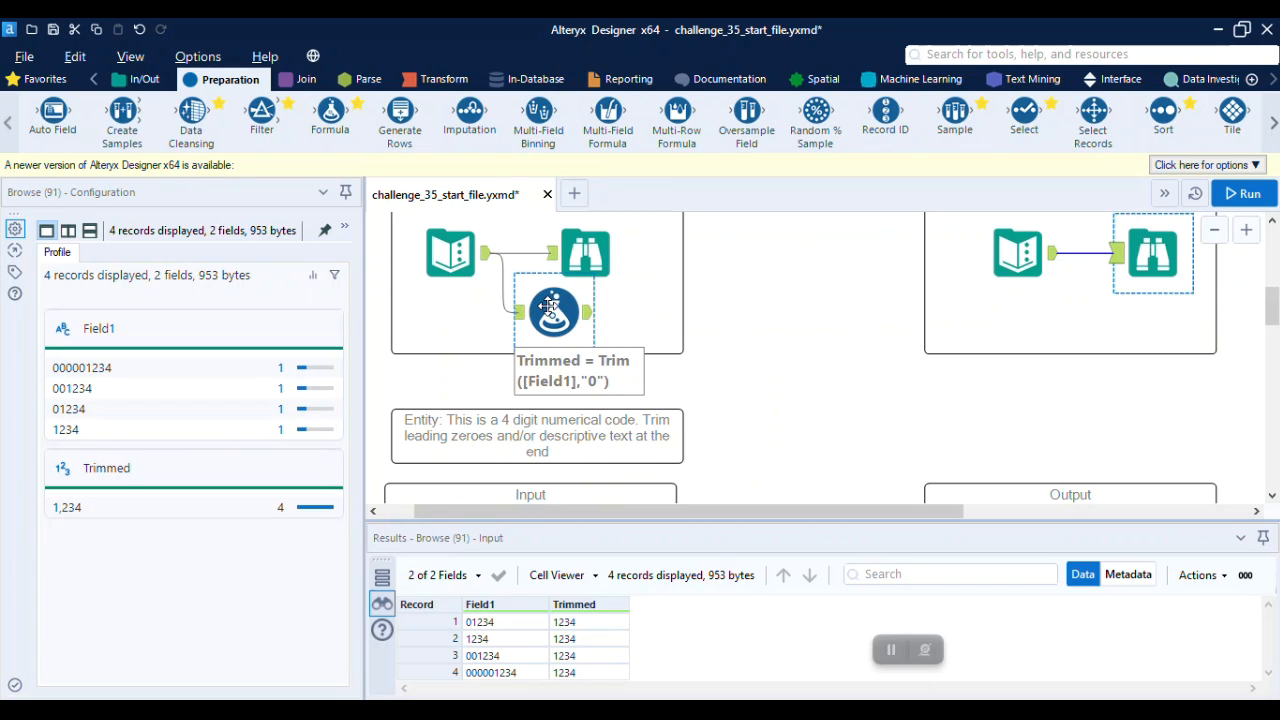
left_click(140, 79)
left_click_drag(35, 113, 643, 322)
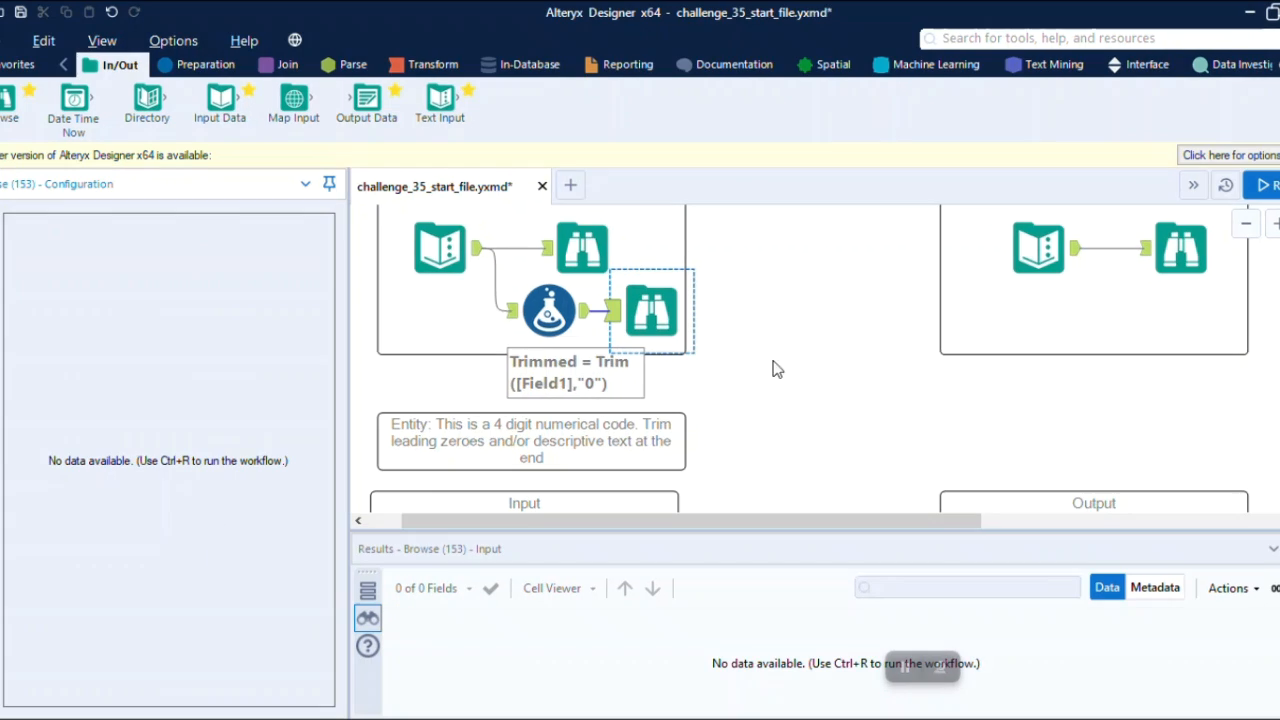
Examine the input data and the expected output data of the Entity 4 digit code exercise
scroll(777, 395, "down", 2)
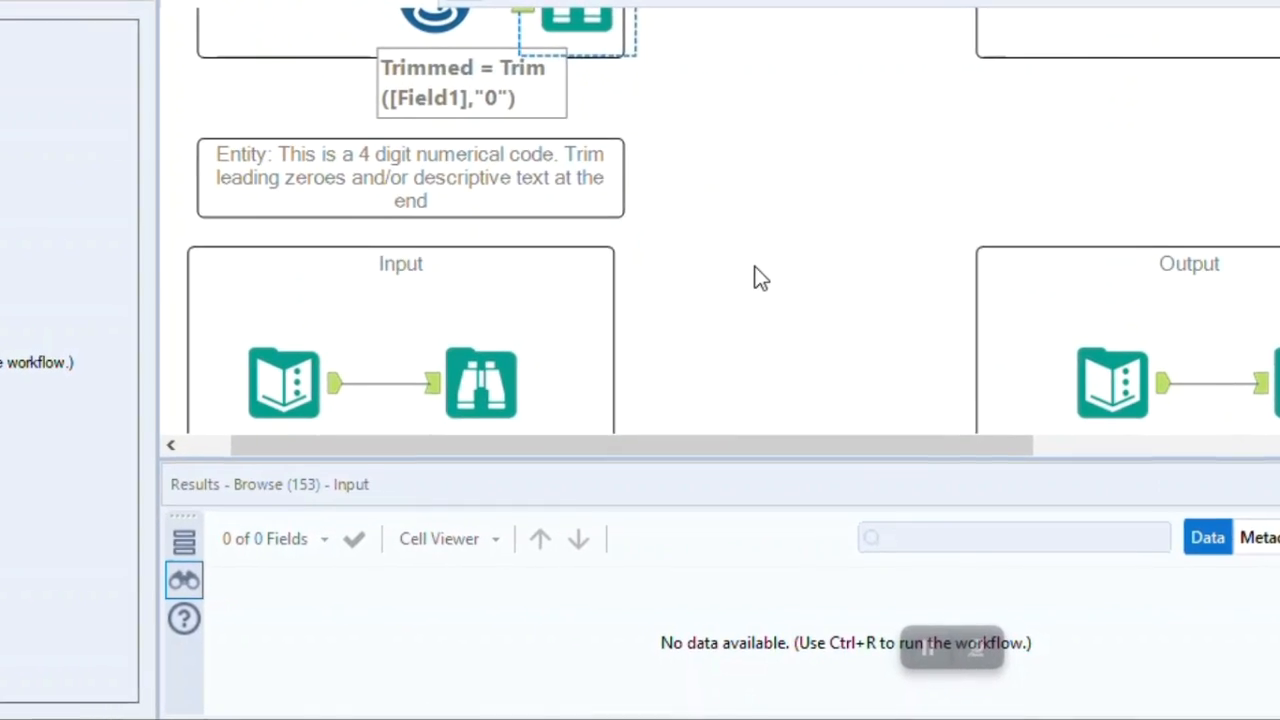
scroll(745, 220, "down", 2)
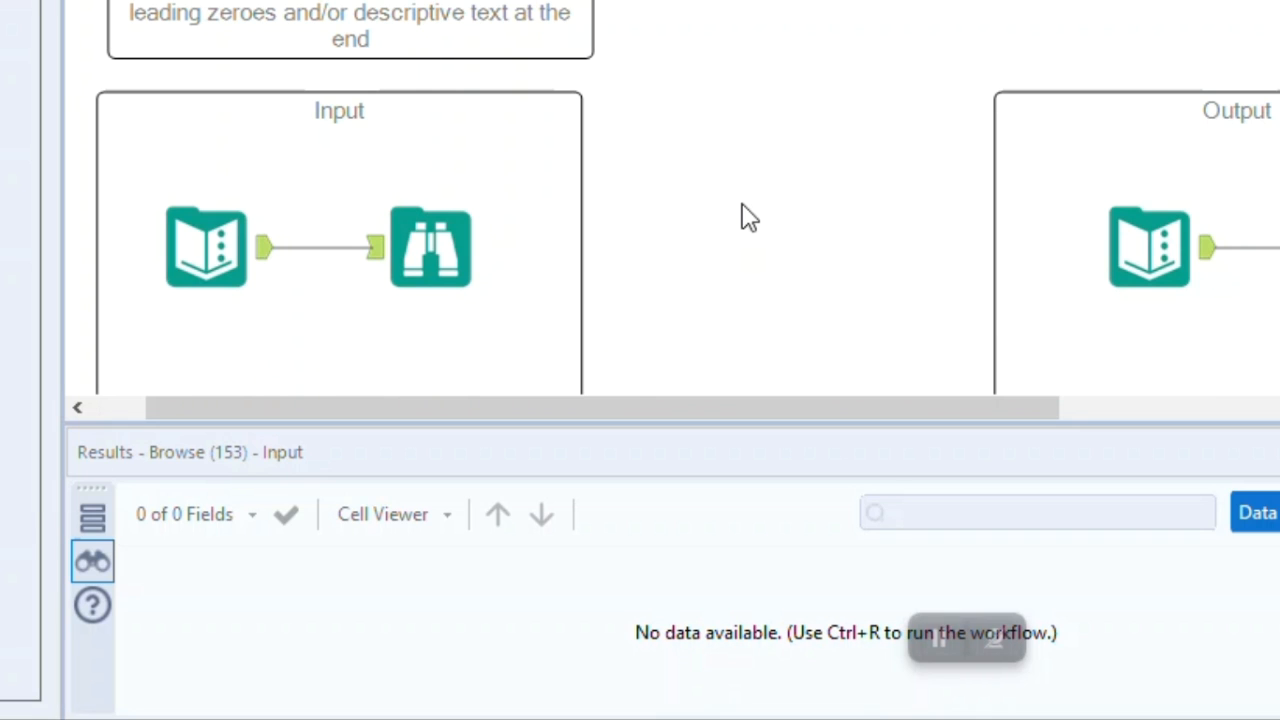
left_click(465, 222)
left_click(148, 249)
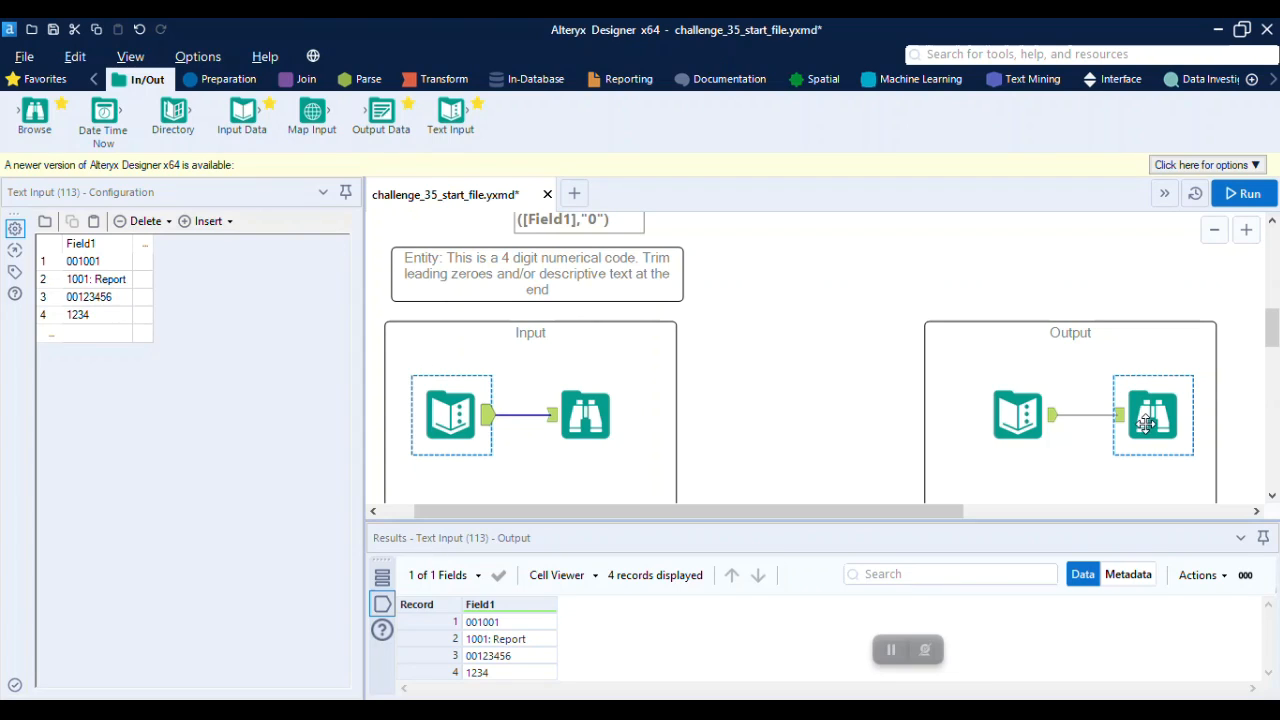
left_click(1145, 423)
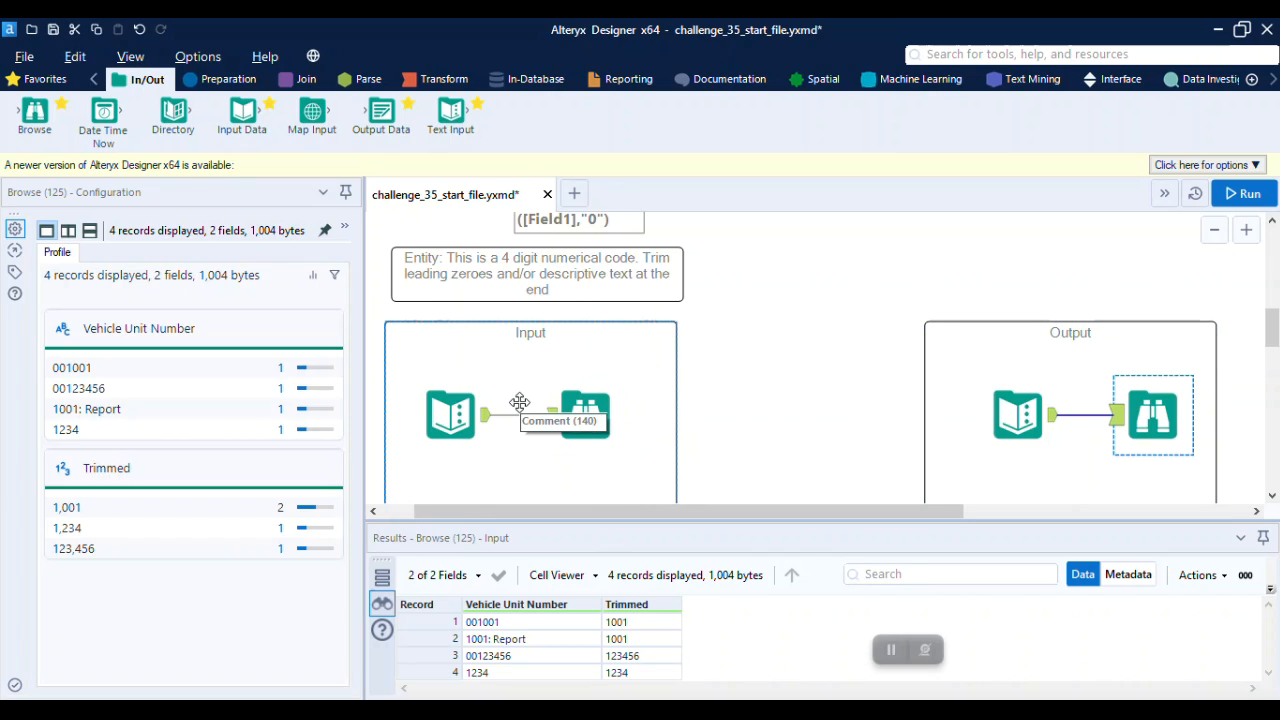
Split the Entity input's Field1 on ":" into 2 columns with a Text To Columns tool, and run the workflow to check the split
left_click(372, 90)
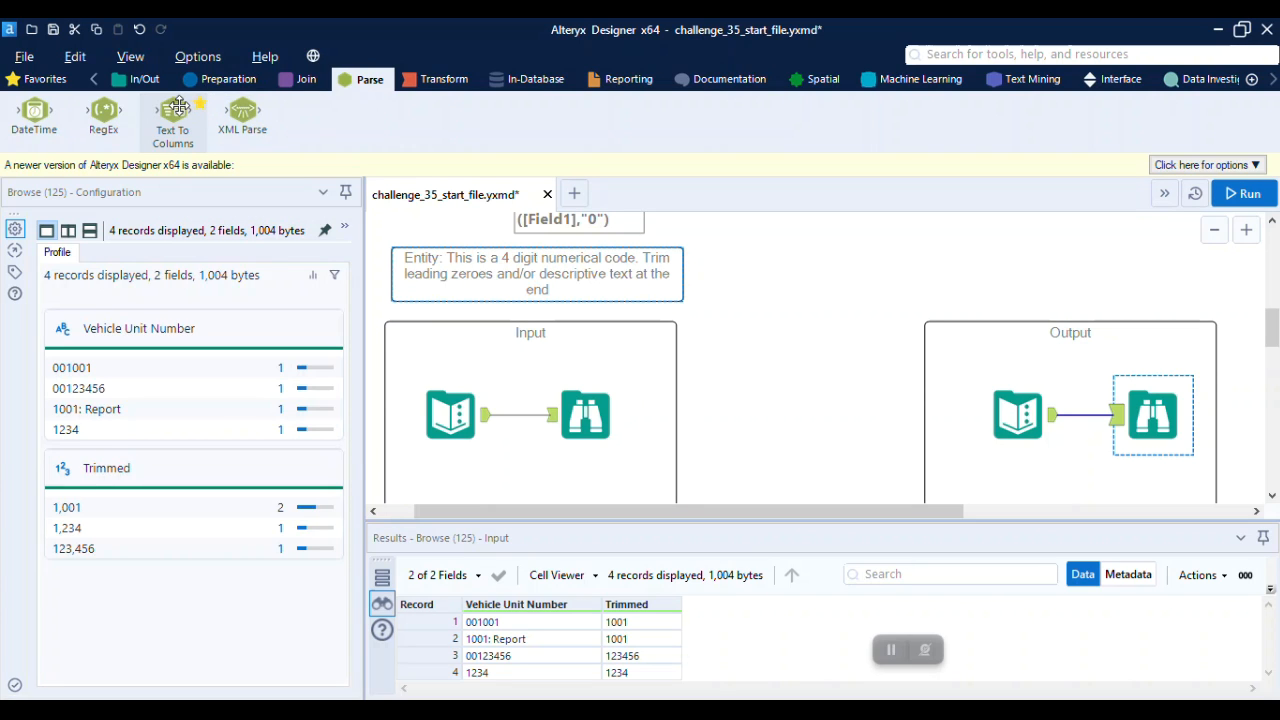
left_click_drag(178, 108, 525, 470)
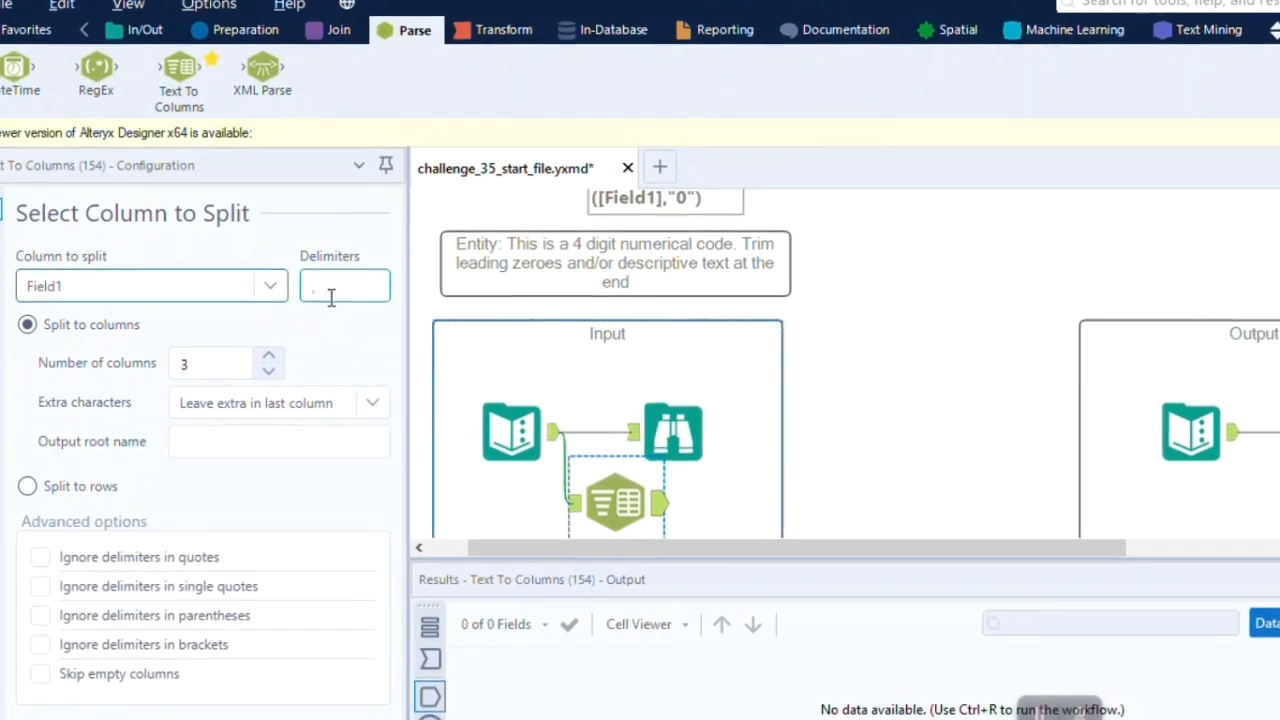
left_click(299, 291)
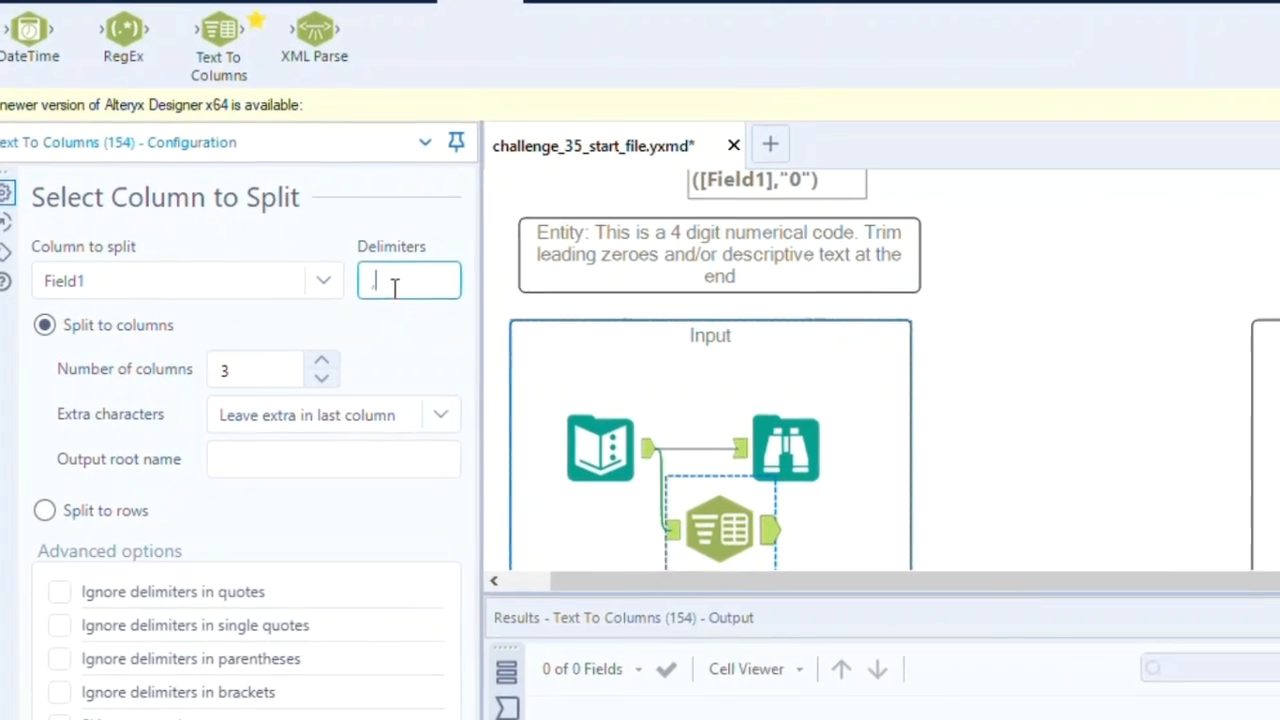
type(",")
key("BackSpace")
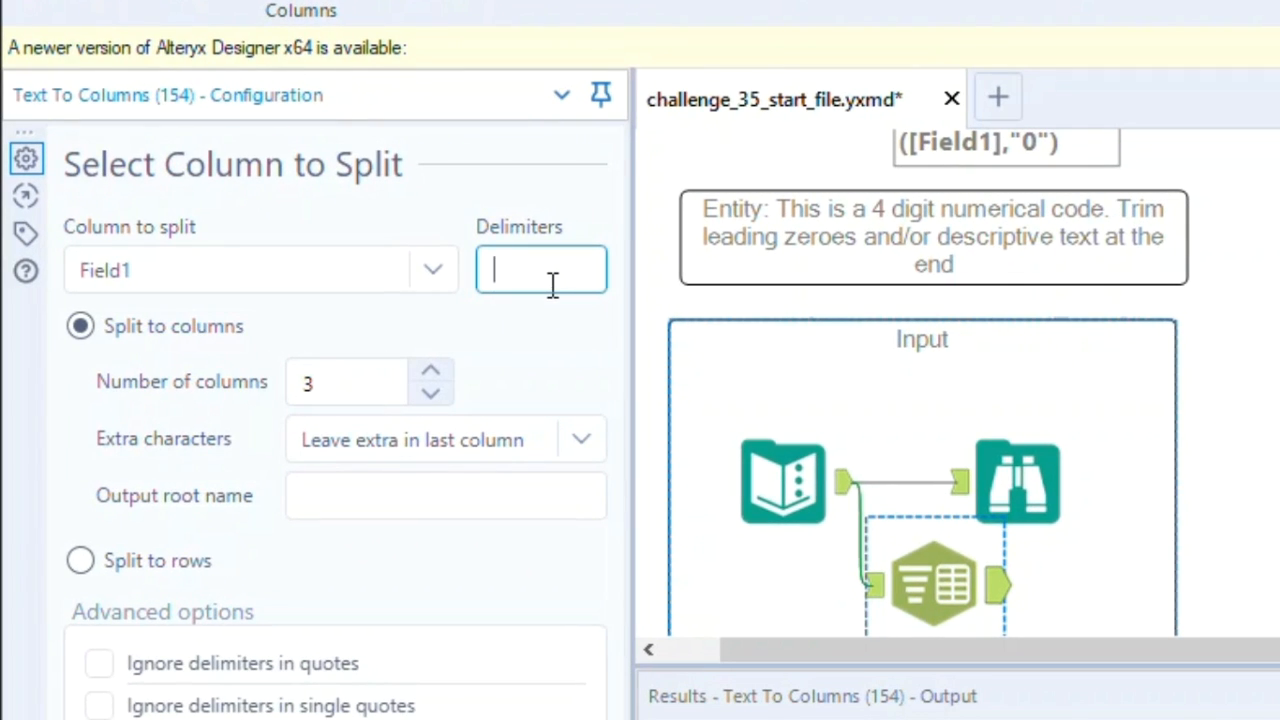
left_click(431, 394)
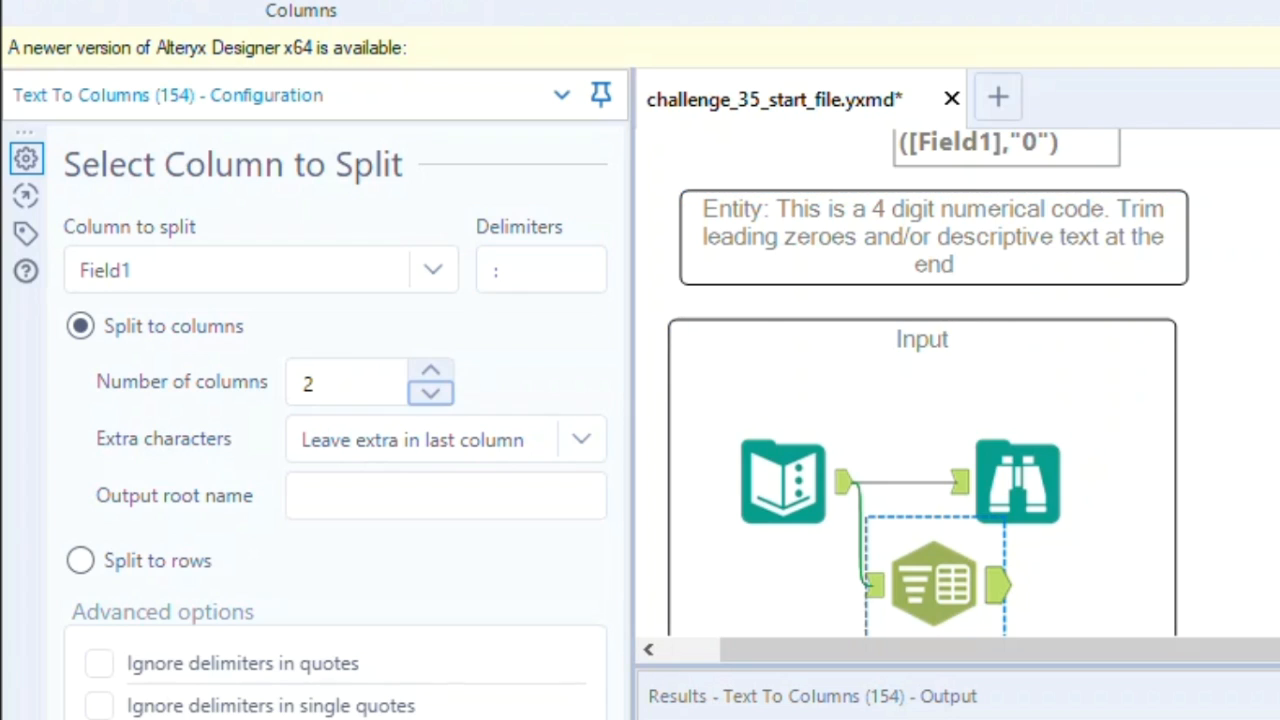
key("ctrl+r")
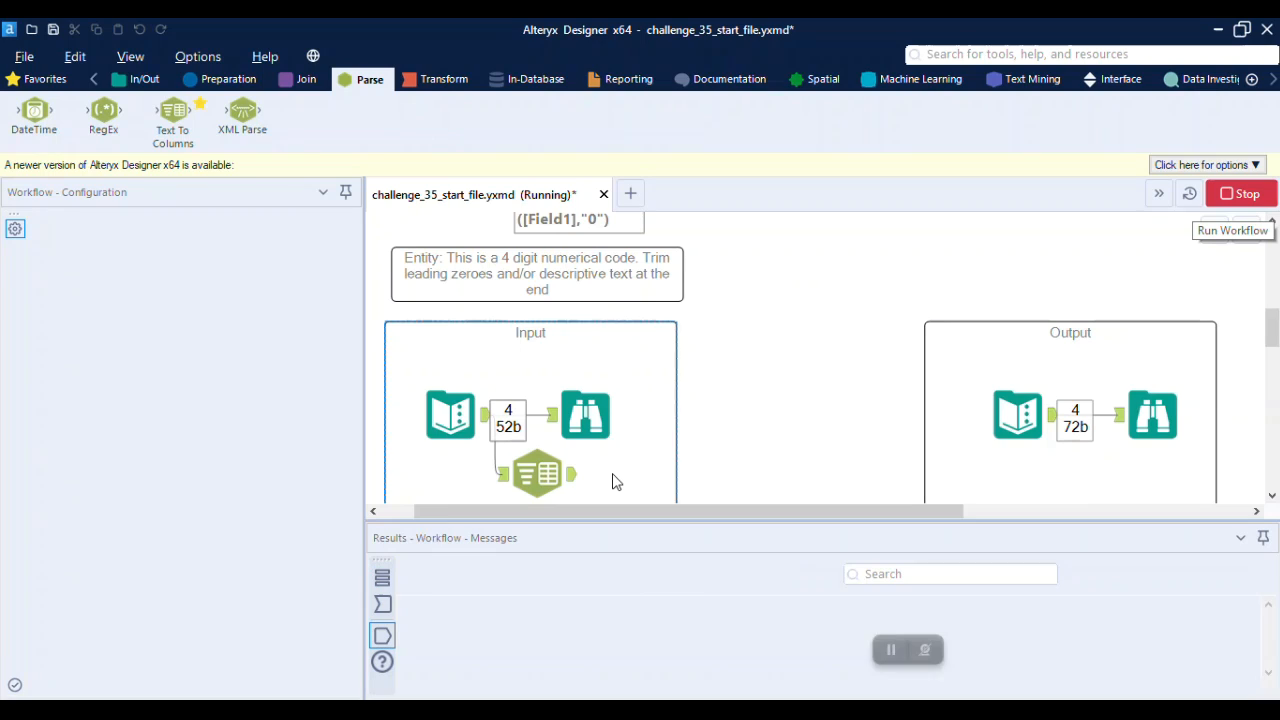
left_click(993, 590)
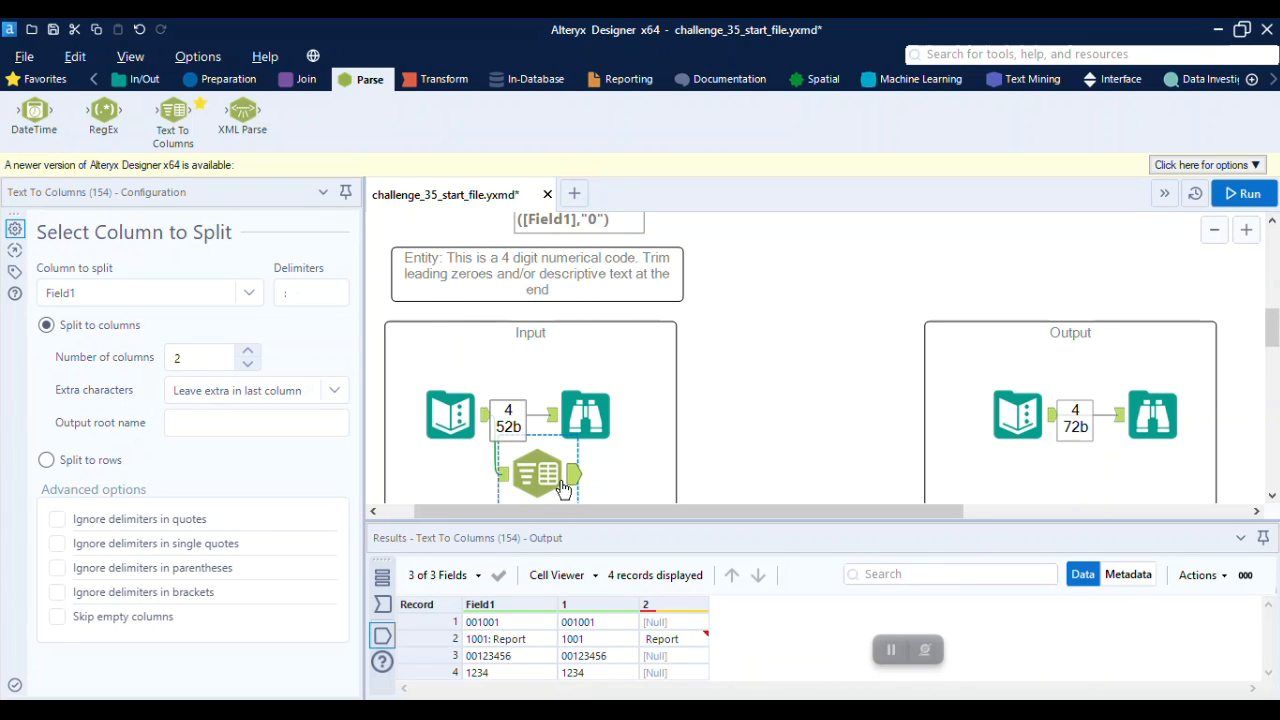
Attach a Select tool to the Text To Columns output and check the column names in the expected output
left_click(249, 84)
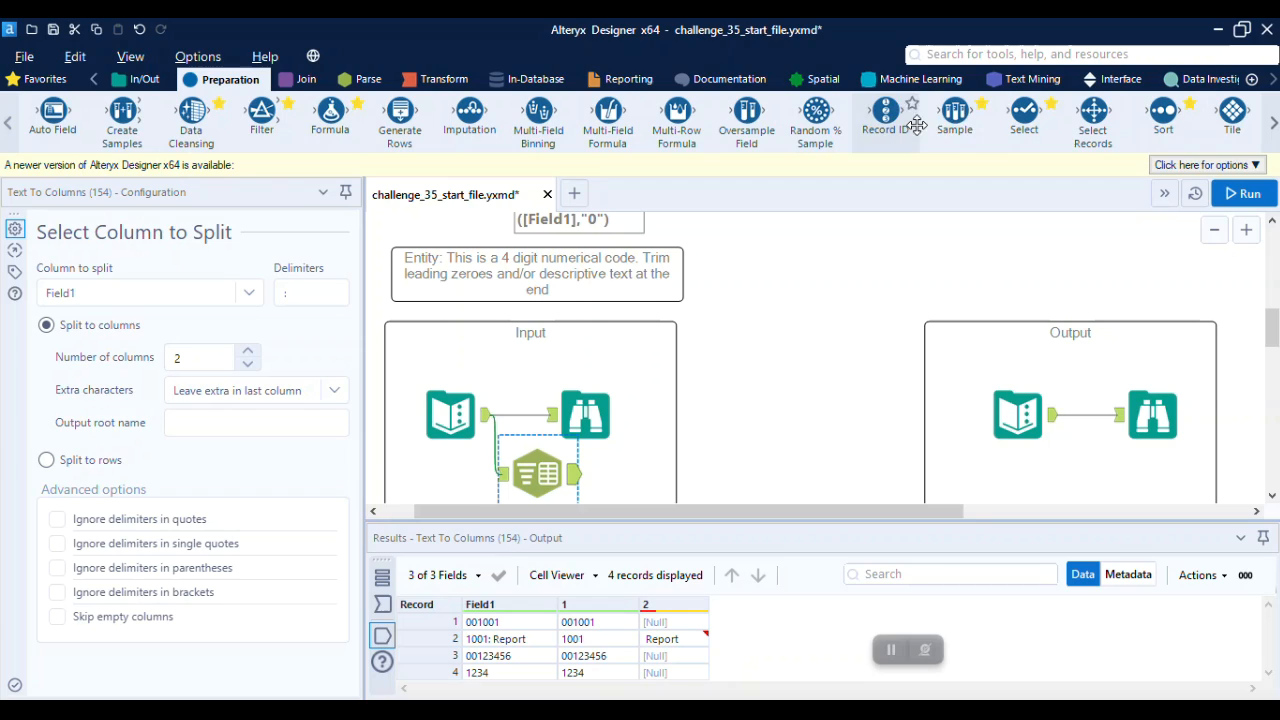
left_click_drag(1024, 113, 633, 469)
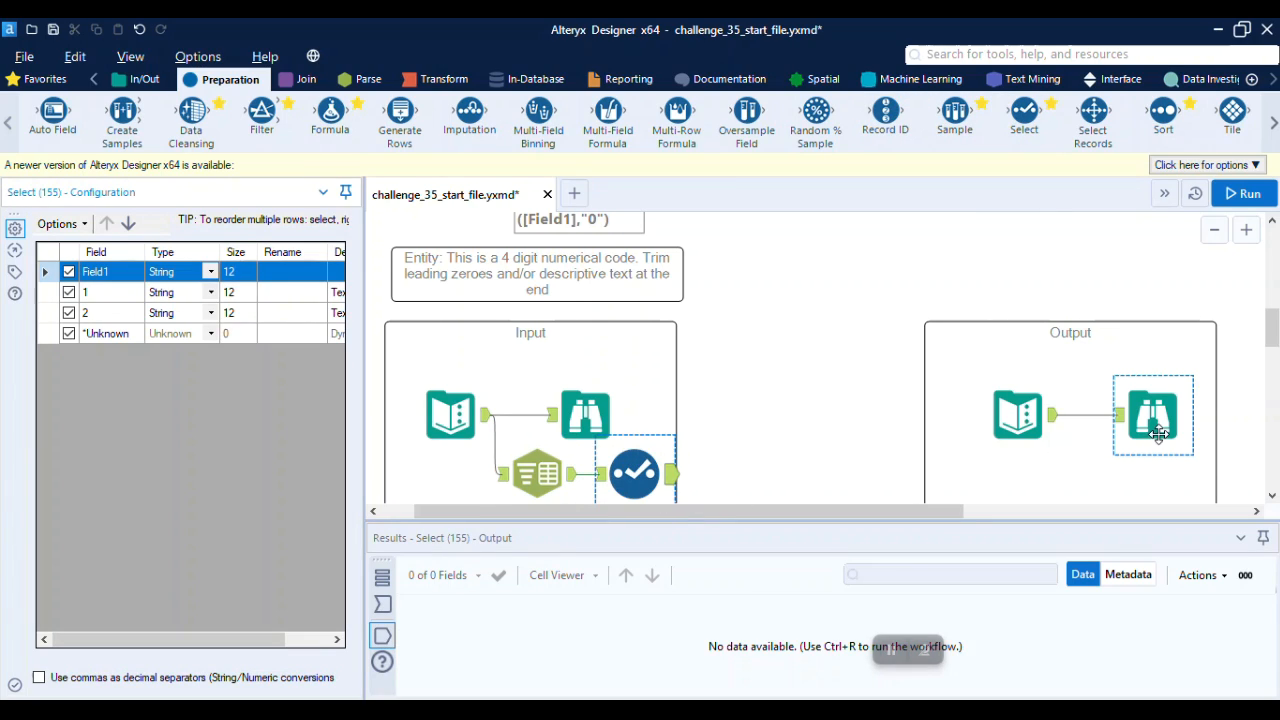
left_click(1181, 422)
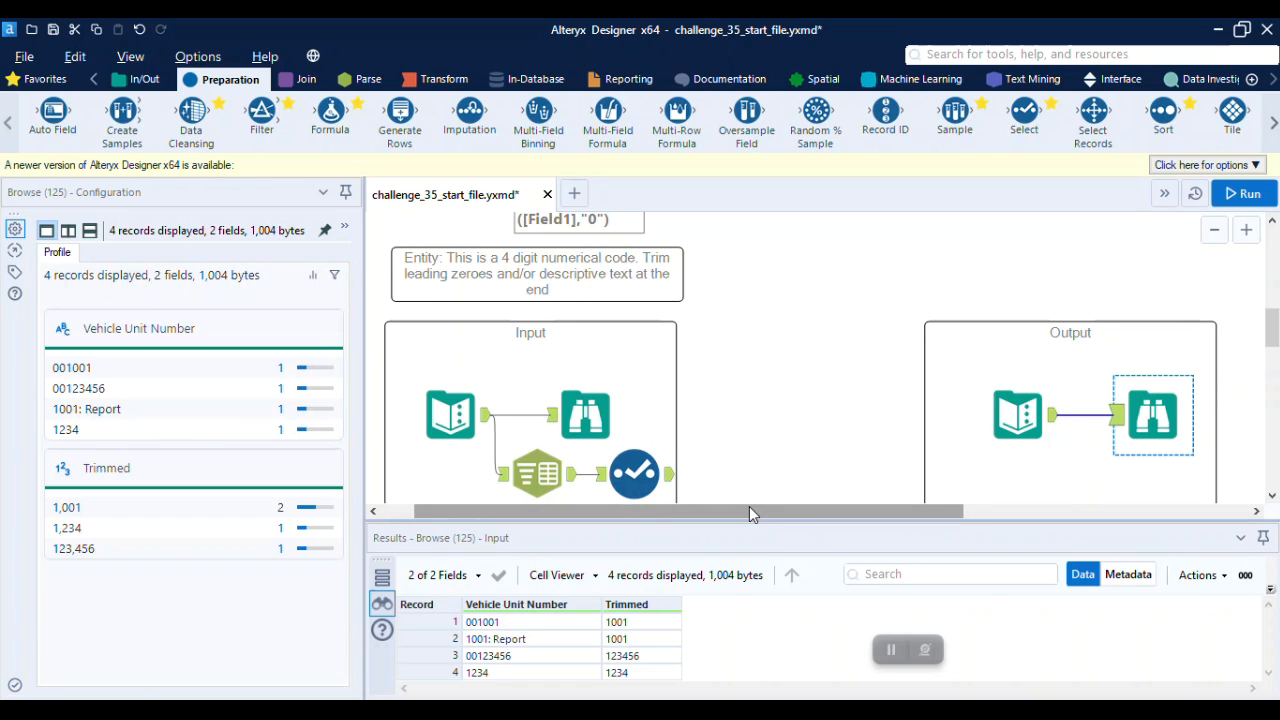
Rename Field1 as Vehicle_Unit_Number in the Select tool of the Entity exercise
left_click(634, 474)
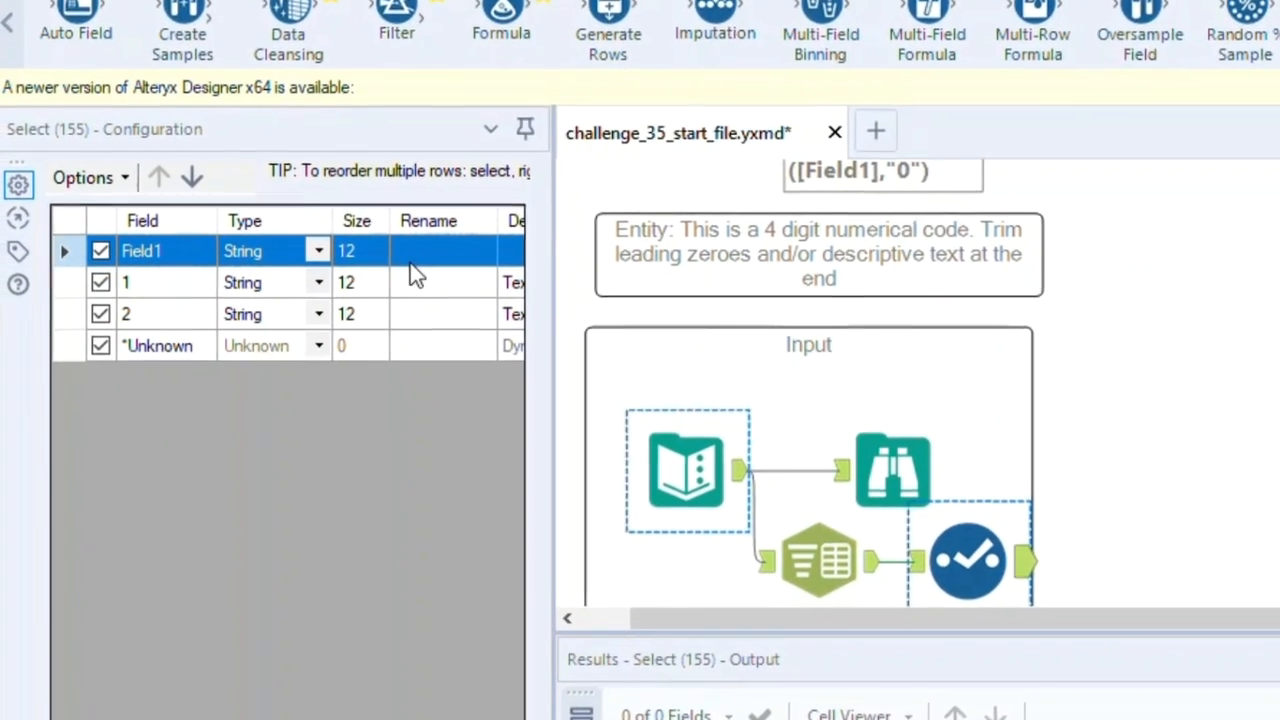
left_click(322, 261)
type("V")
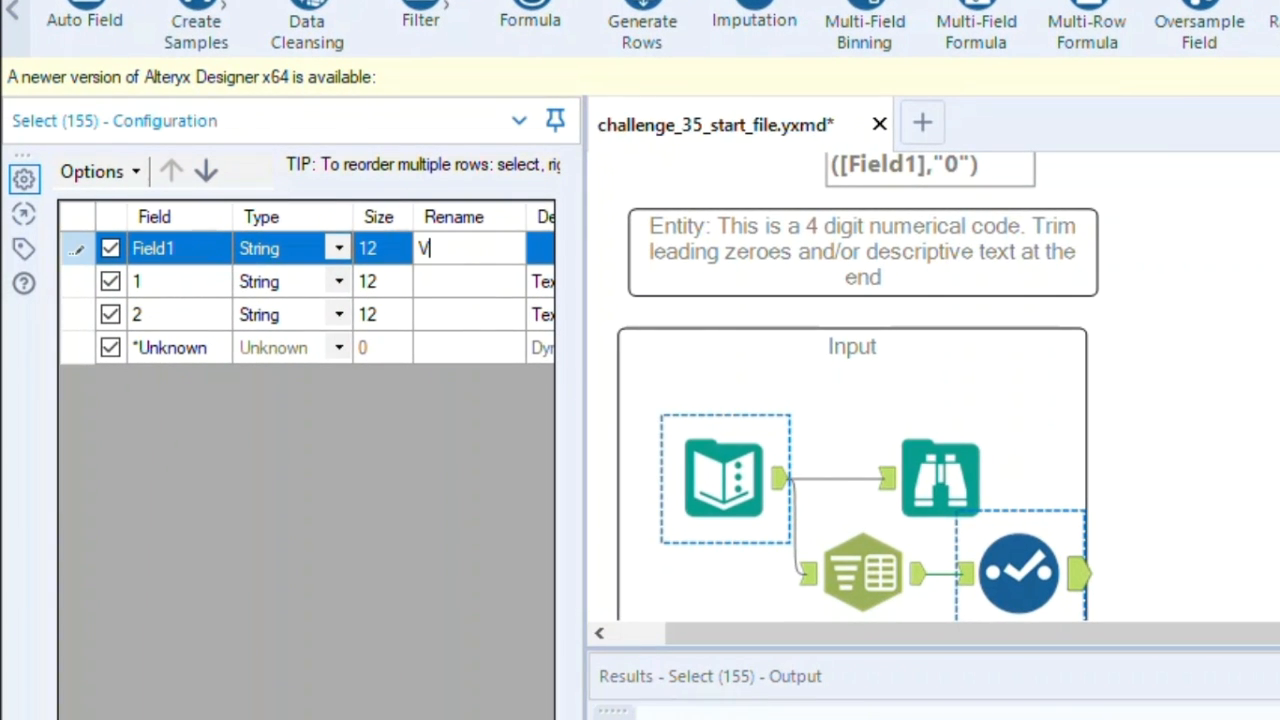
type("ehicle_Unit_")
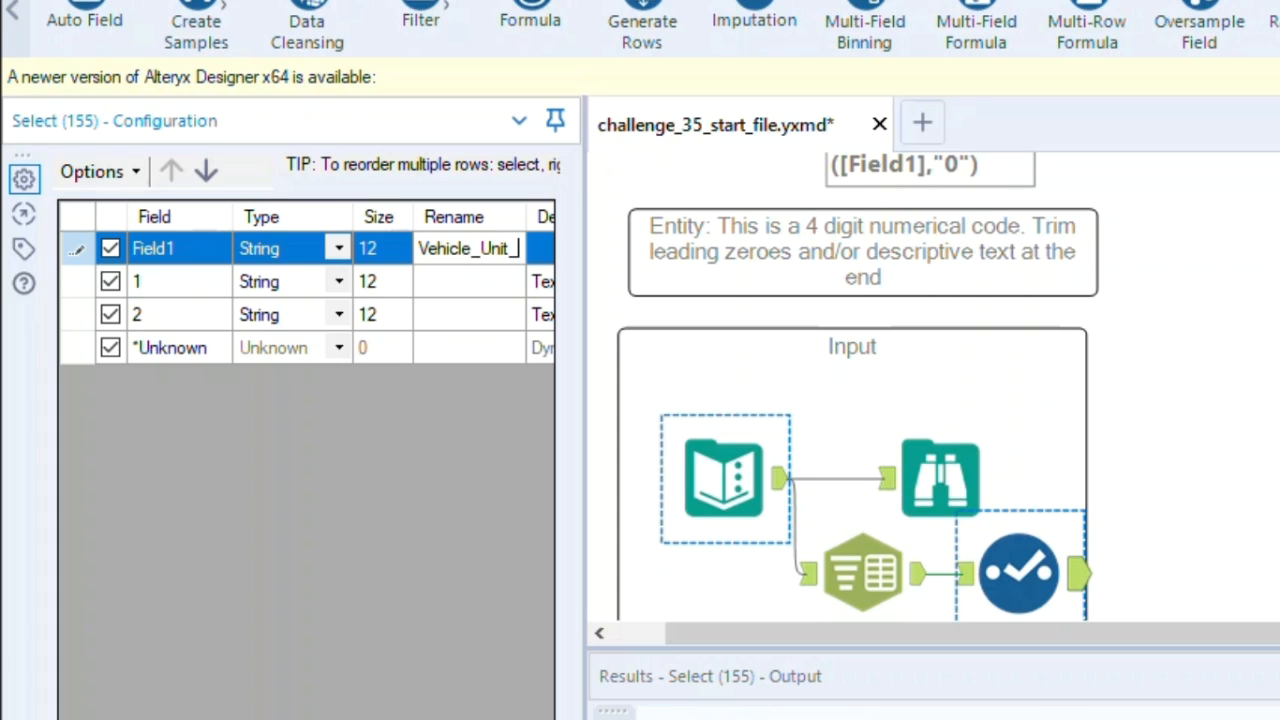
type("nUMBER")
key("BackSpace")
key("BackSpace")
key("BackSpace")
key("BackSpace")
key("BackSpace")
key("BackSpace")
type("Numb")
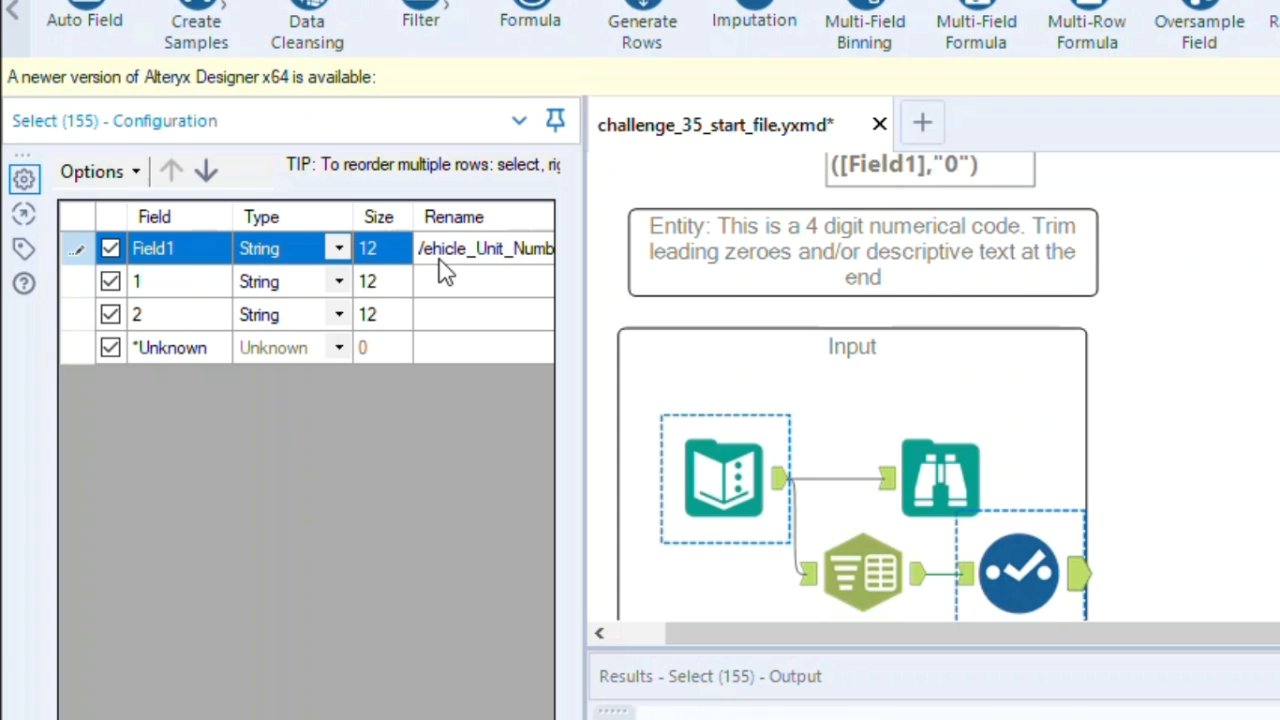
Exclude field 1 in the Select tool and rename field 2 as Trimmed
left_click(110, 283)
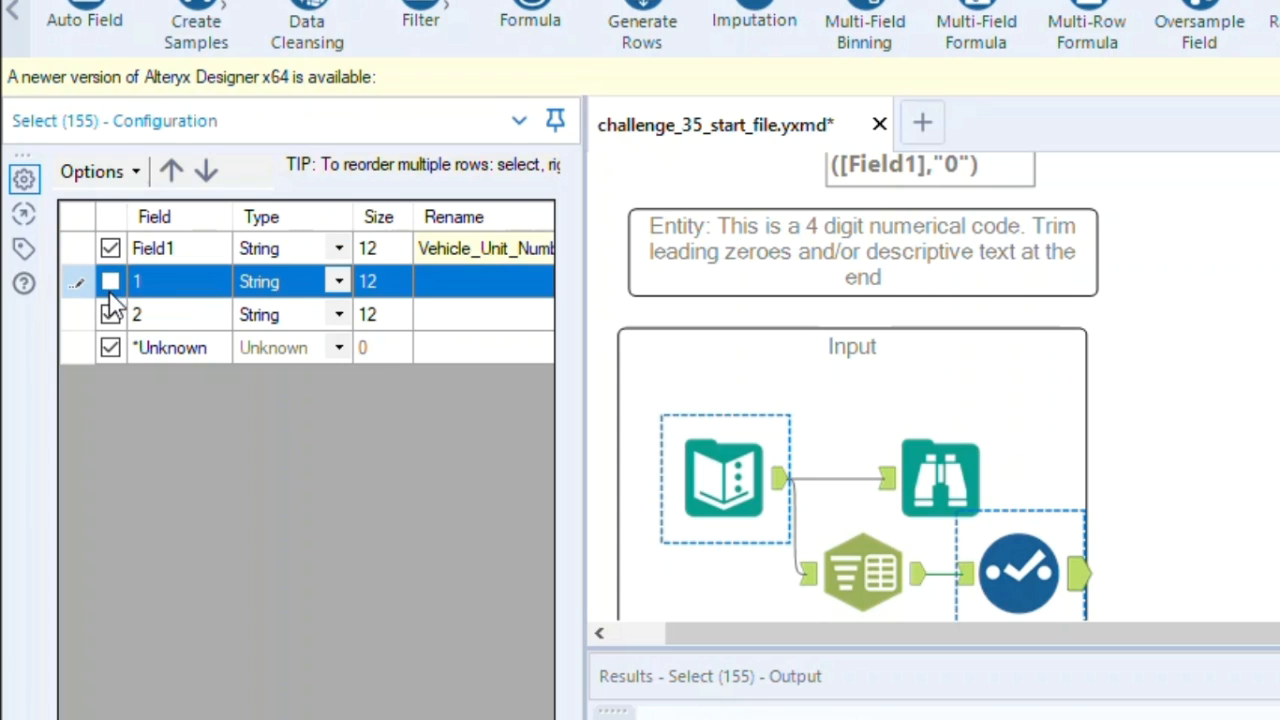
left_click(434, 316)
left_click(434, 316)
type("T")
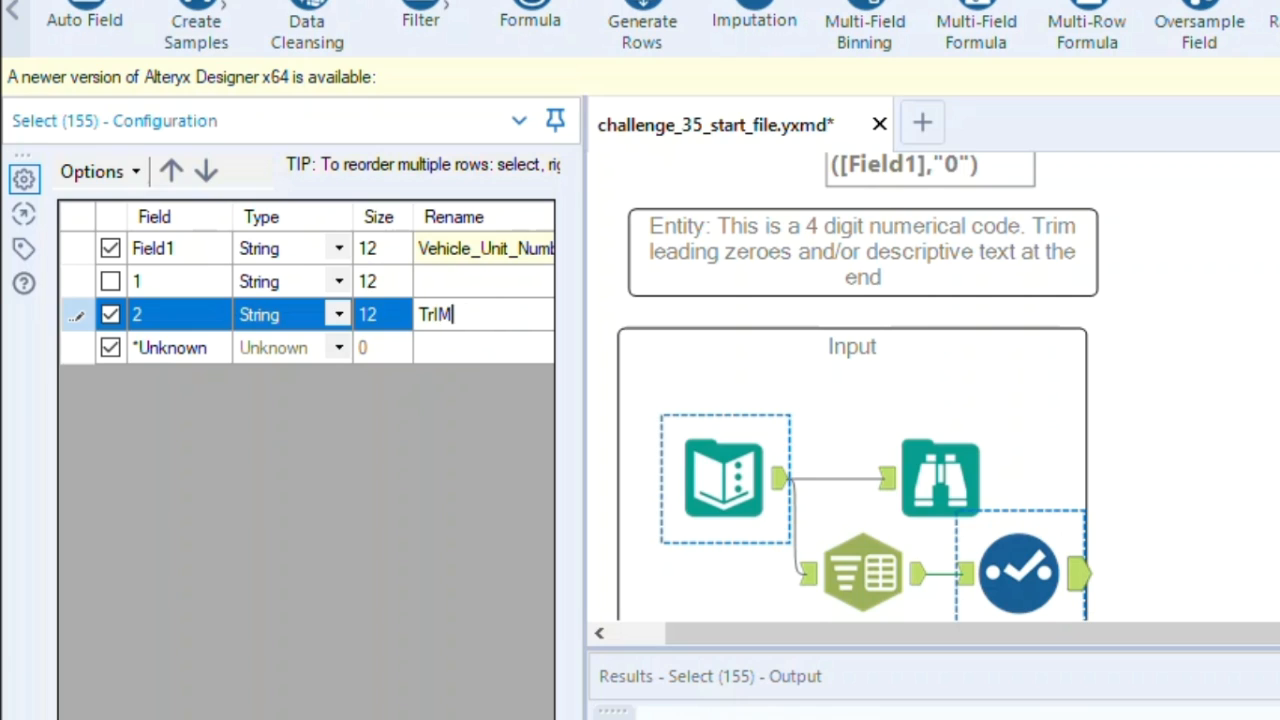
type("rimmed")
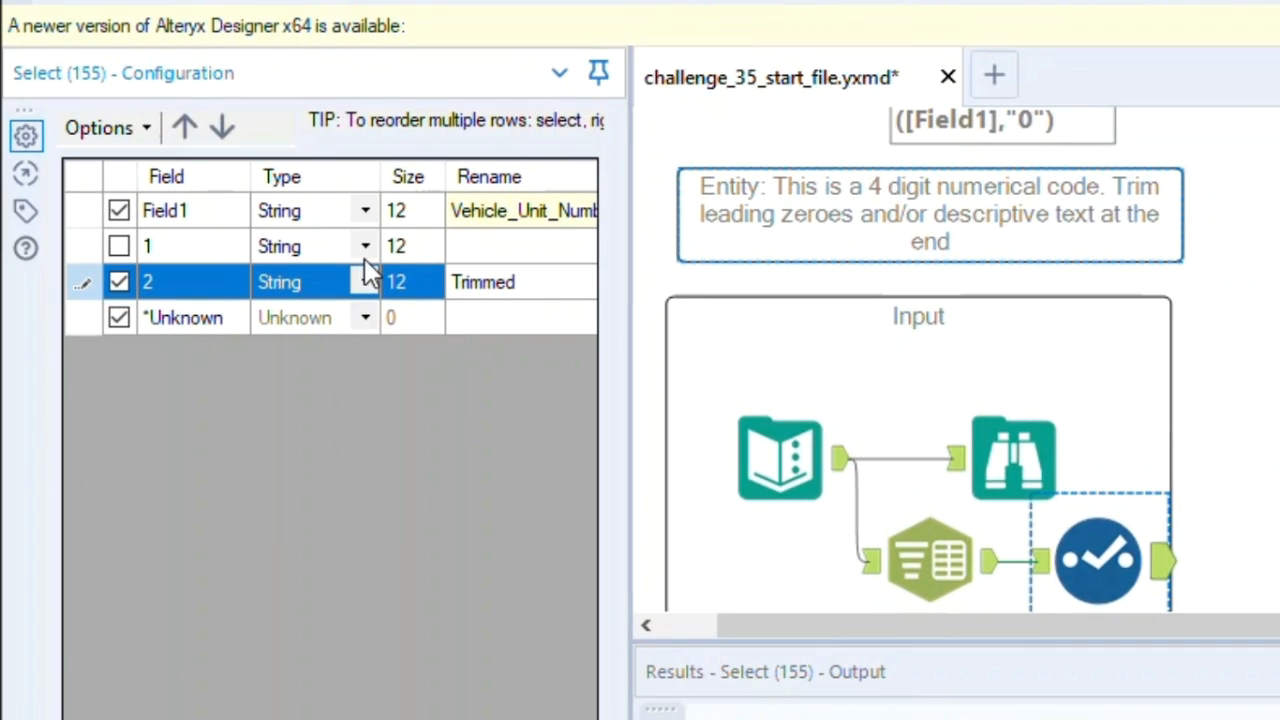
Move the new name Trimmed from field 2 to field 1, and keep field 1 instead of field 2
double_click(484, 285)
key("ctrl+c")
left_click(485, 256)
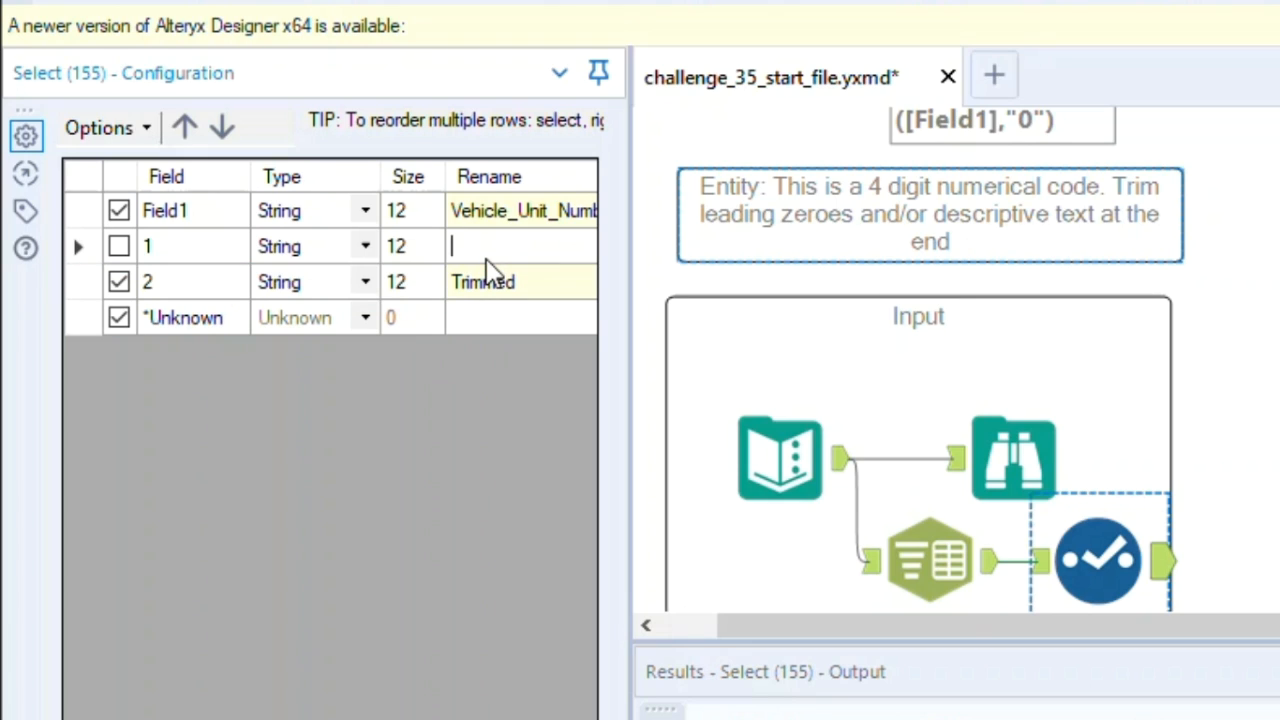
key("ctrl+v")
left_click(500, 280)
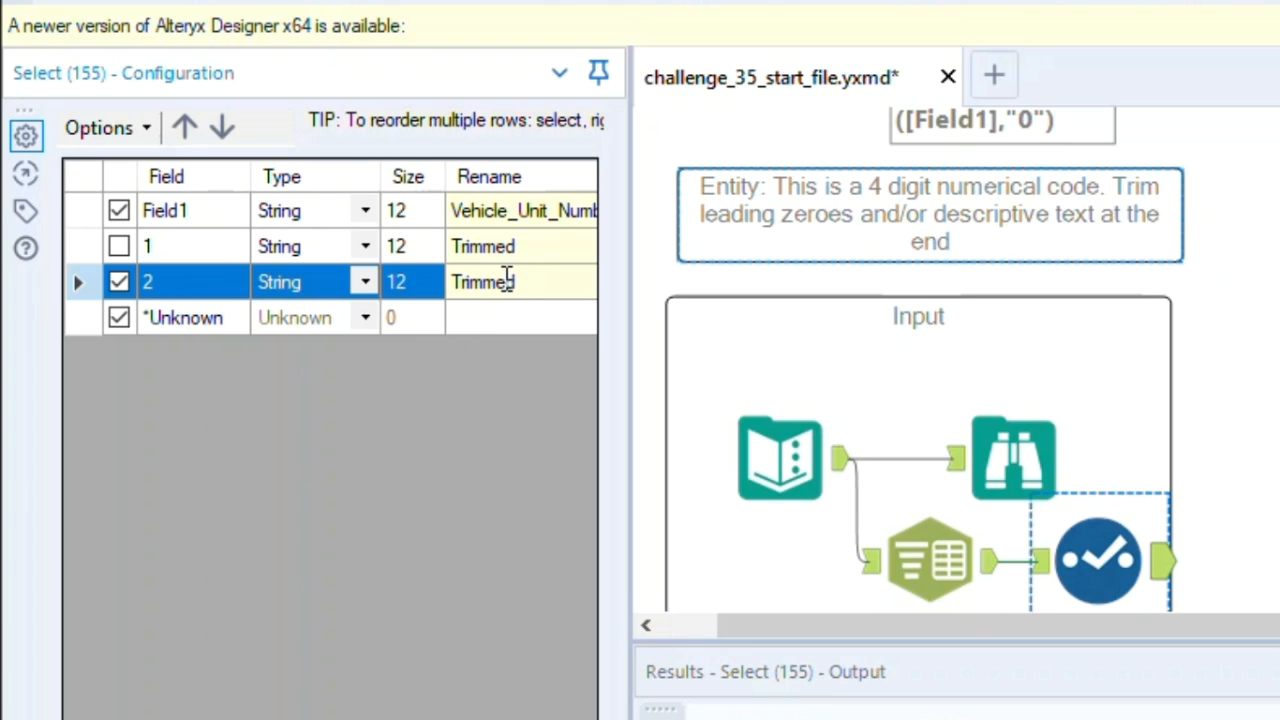
double_click(519, 283)
key("BackSpace")
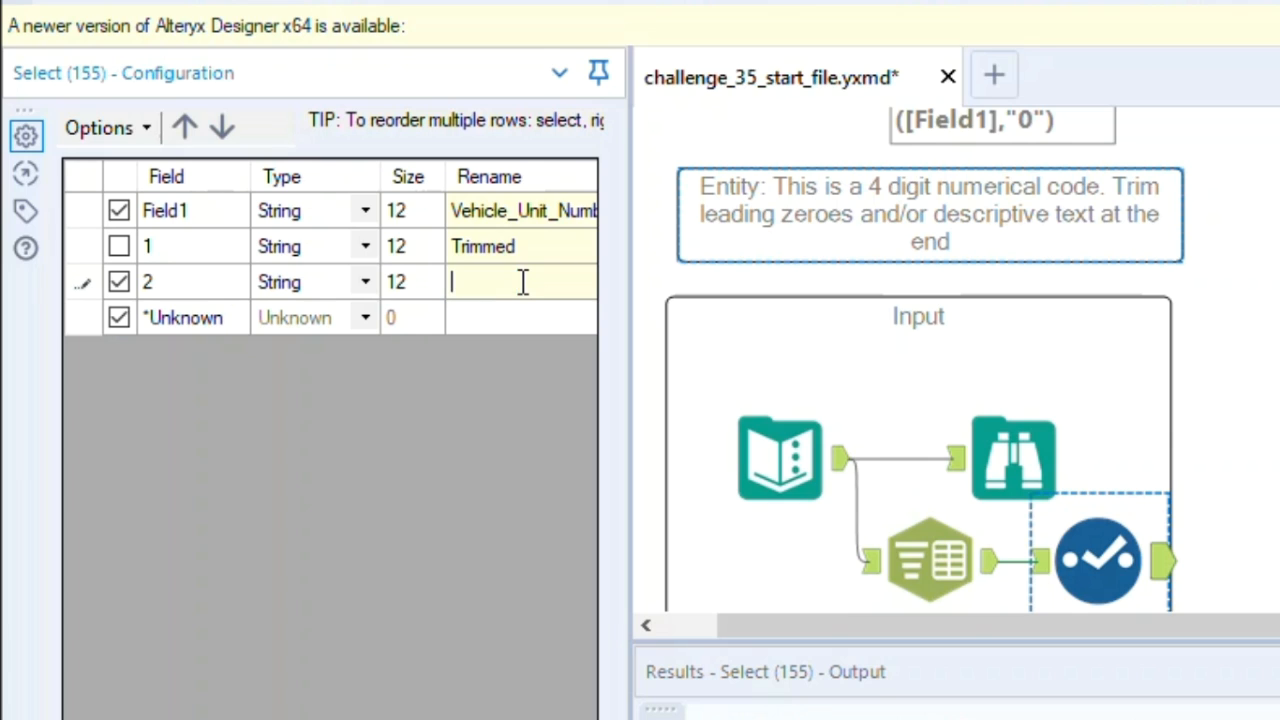
left_click(120, 280)
left_click(119, 247)
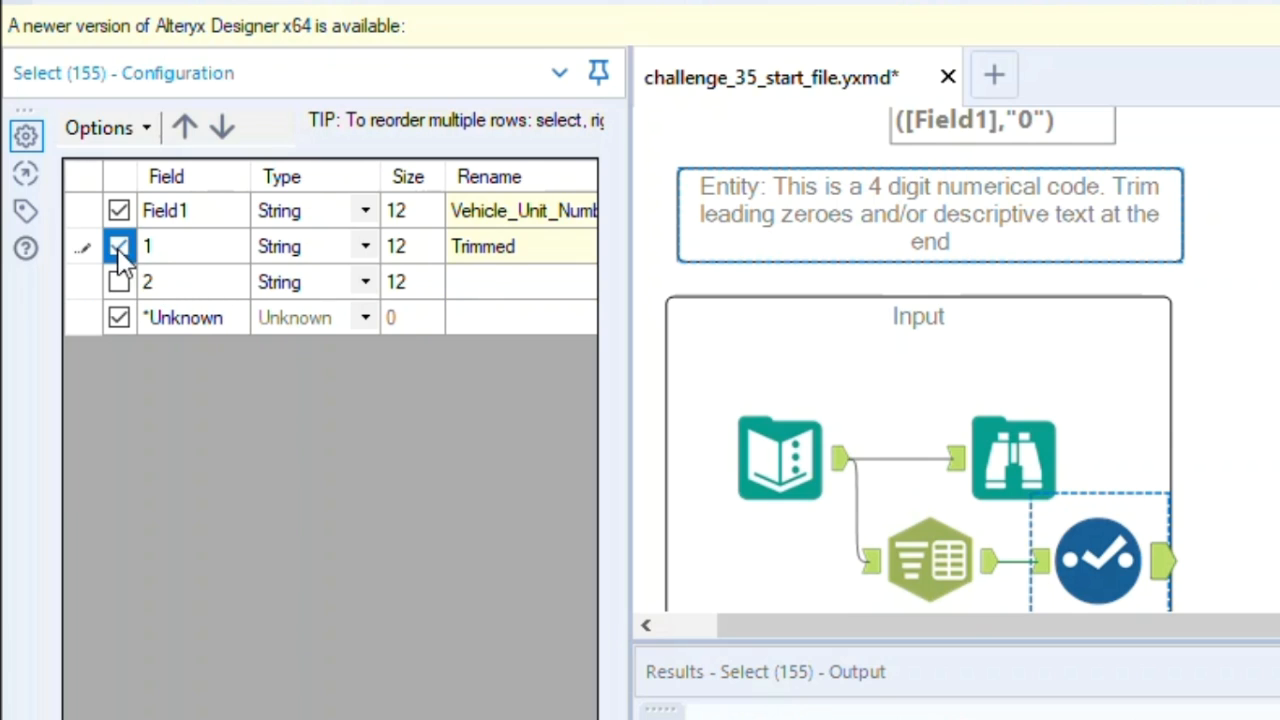
Change the data type of field 1 to Int64 in the Select tool
left_click(367, 250)
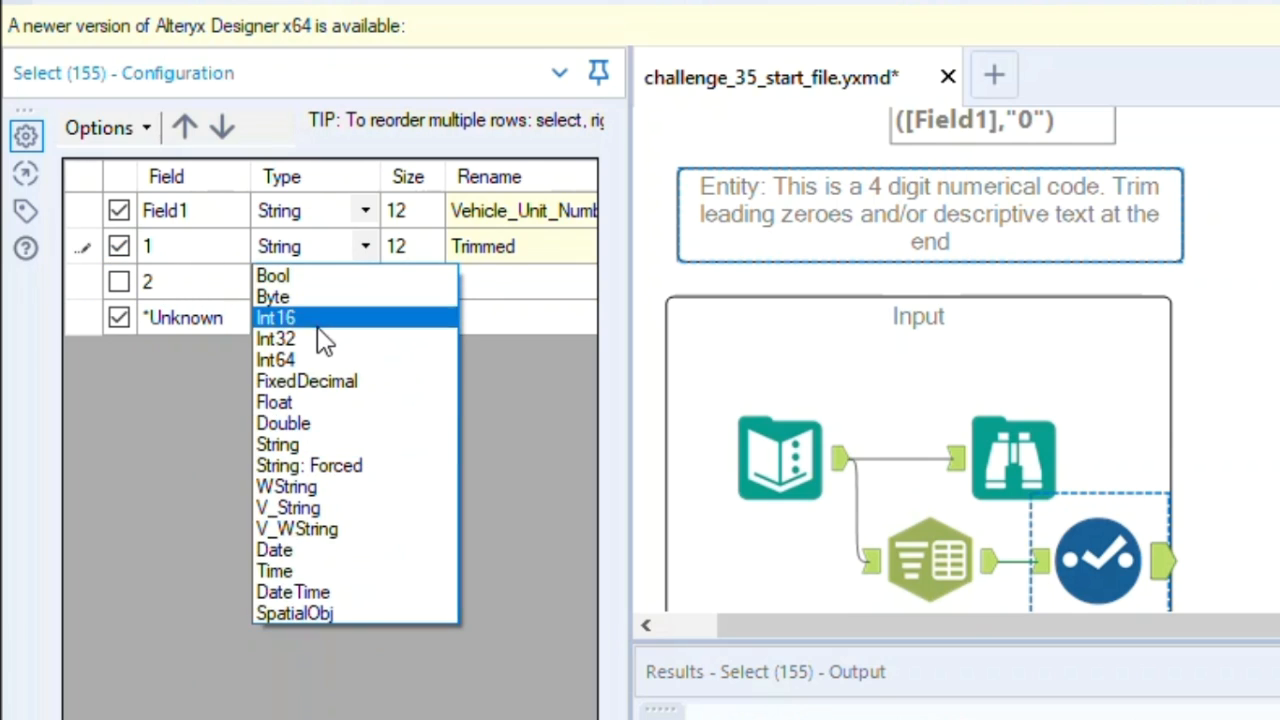
left_click(316, 335)
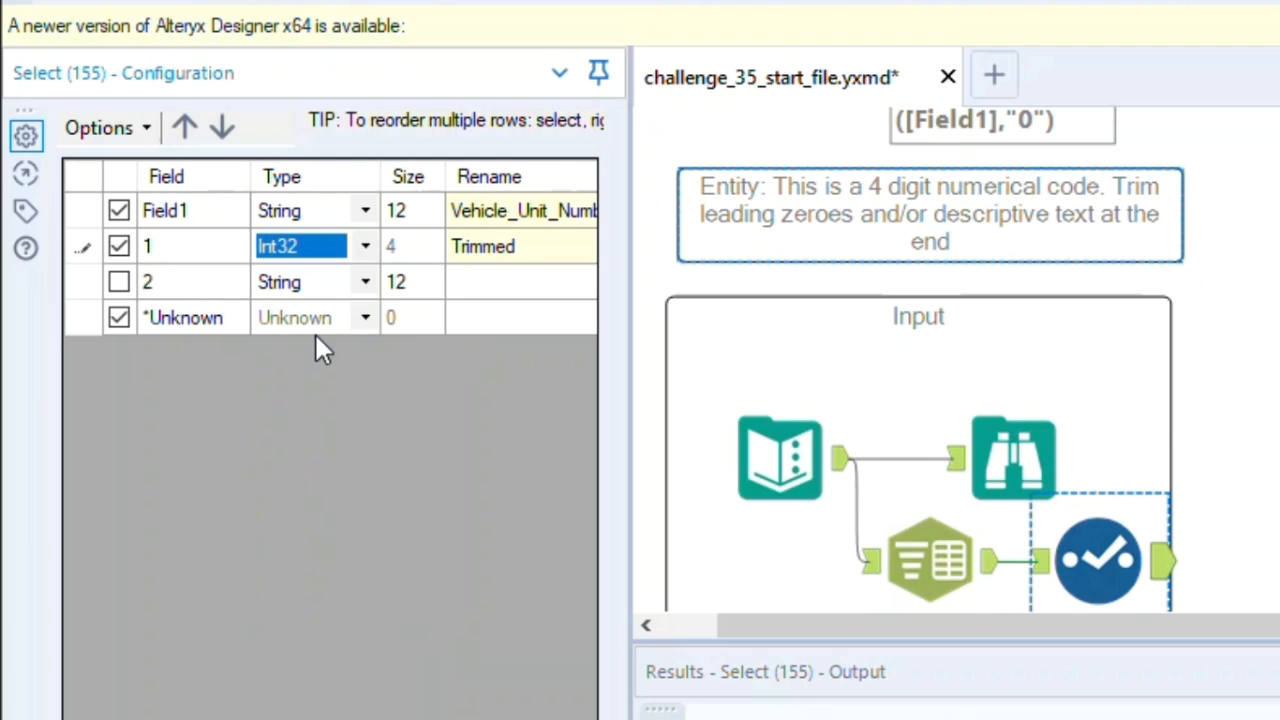
left_click(360, 248)
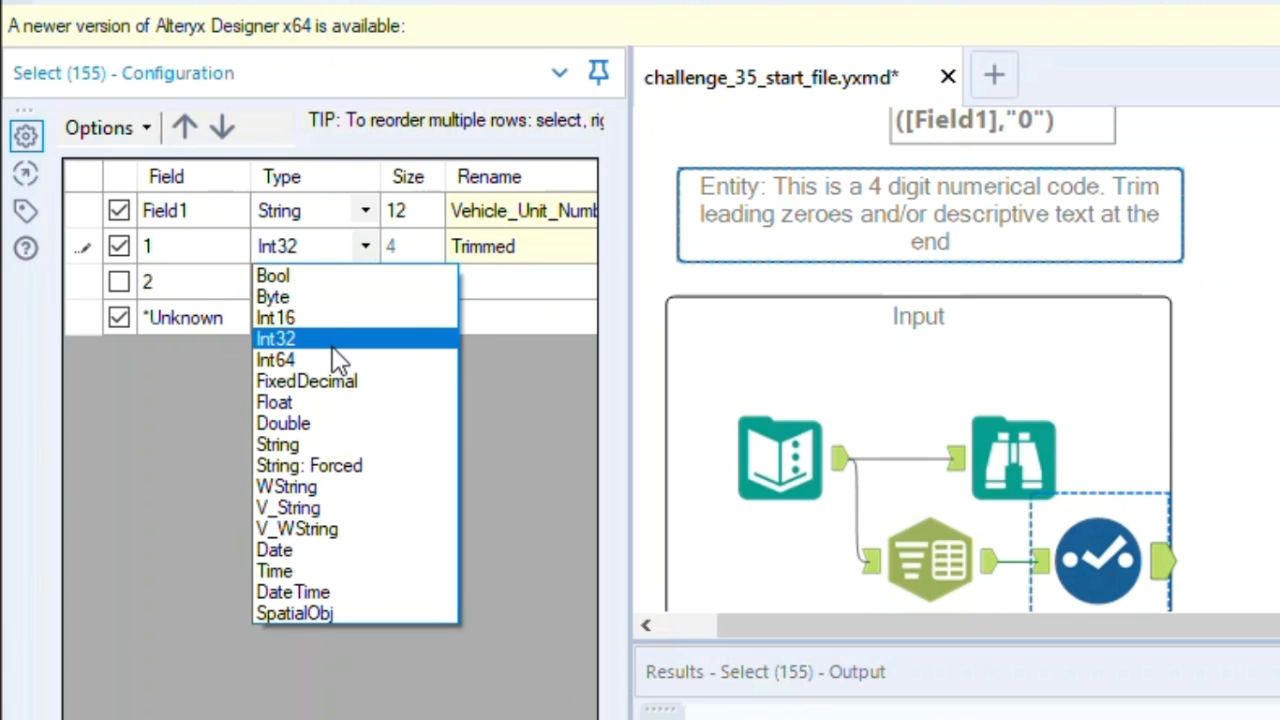
left_click(338, 360)
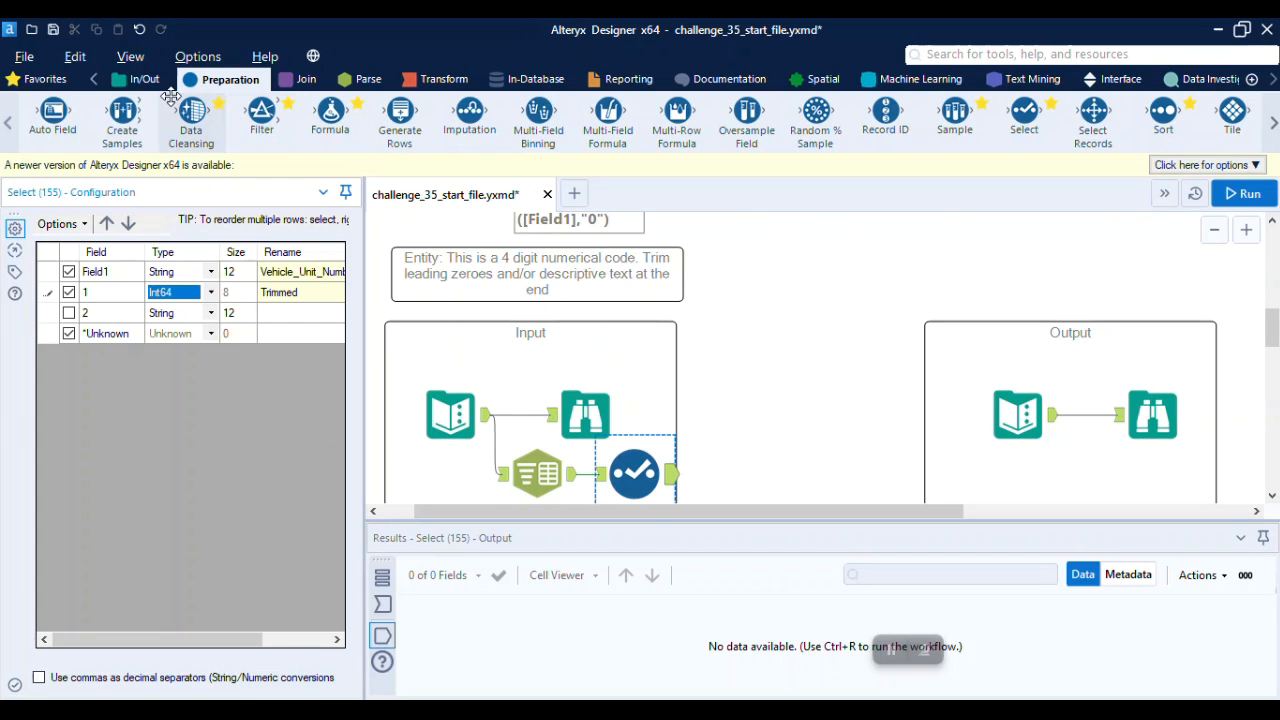
Attach a Browse tool to the output of the Select tool and run the workflow
left_click(146, 80)
left_click_drag(34, 115, 728, 474)
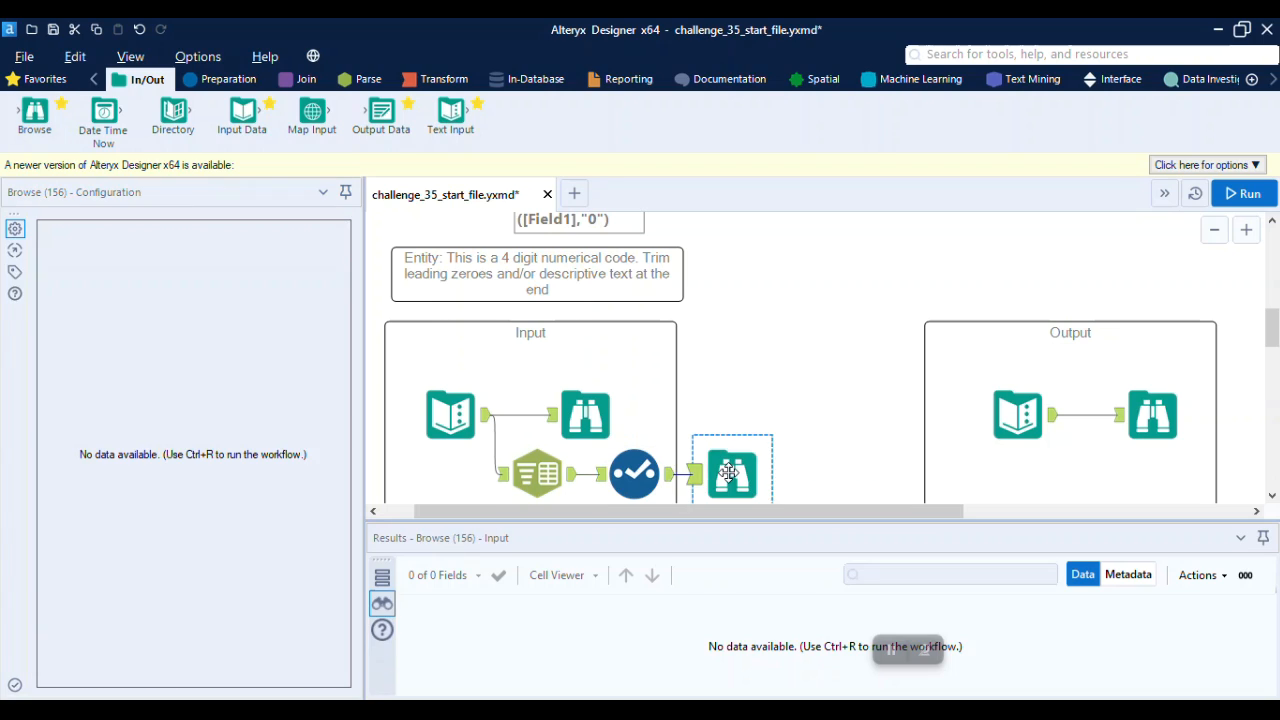
left_click(1272, 196)
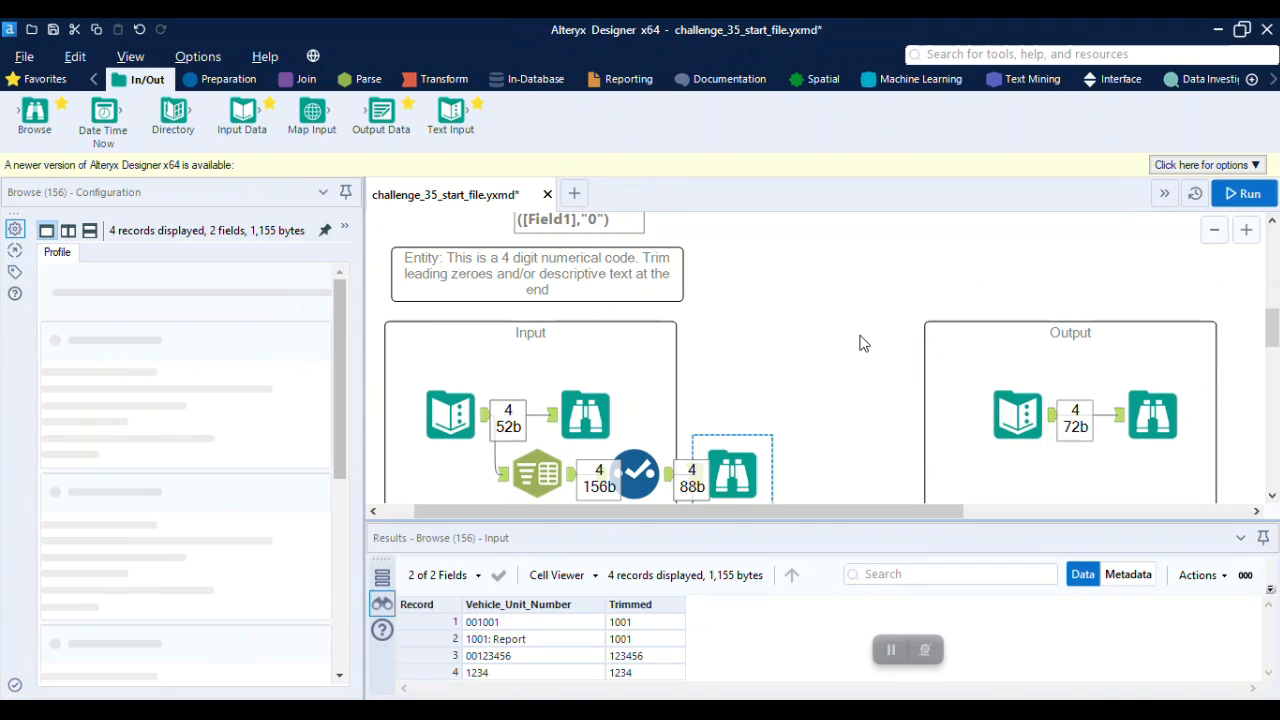
Compare the Entity exercise's resulting columns and values with the expected output data
scroll(859, 343, "down", 1)
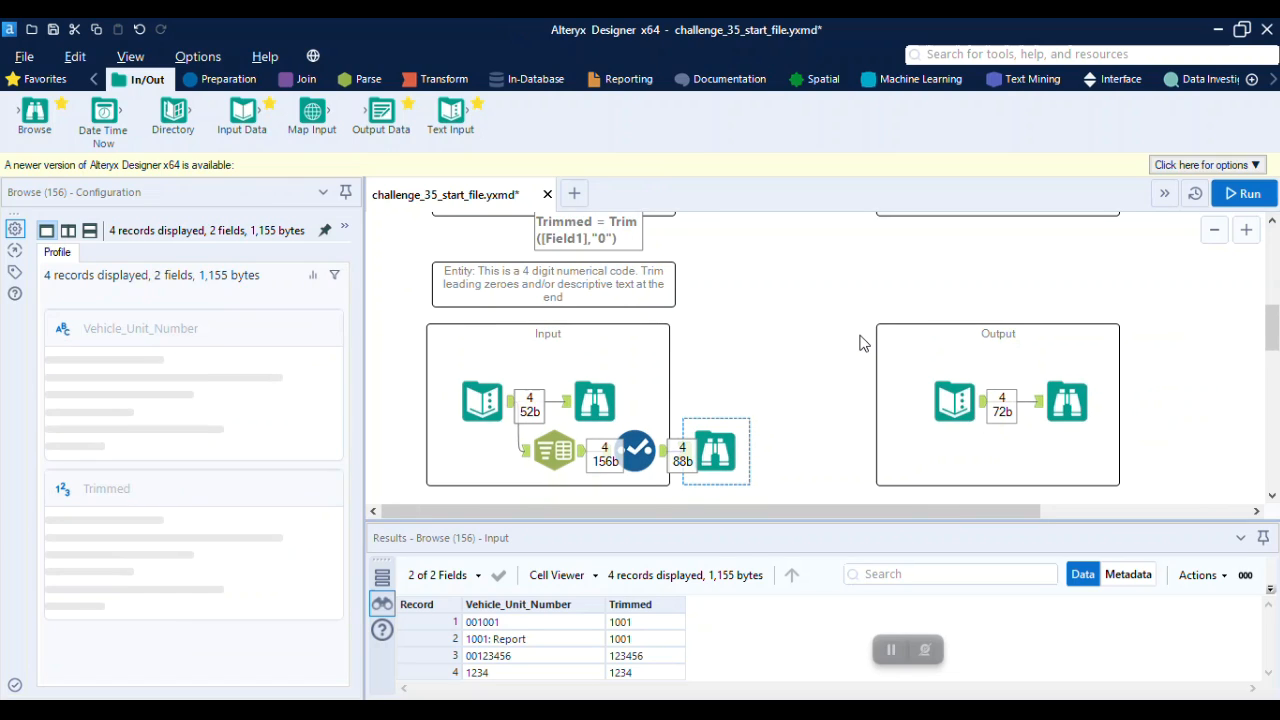
scroll(810, 357, "down", 1)
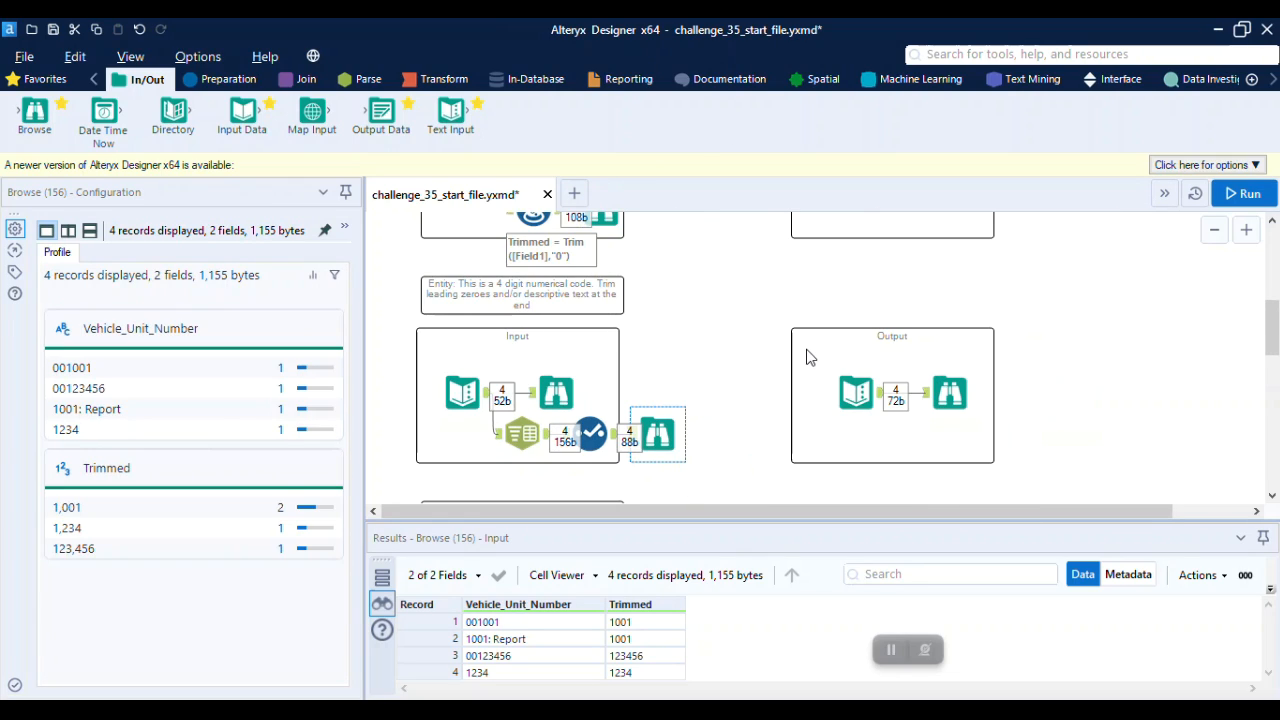
left_click(950, 392)
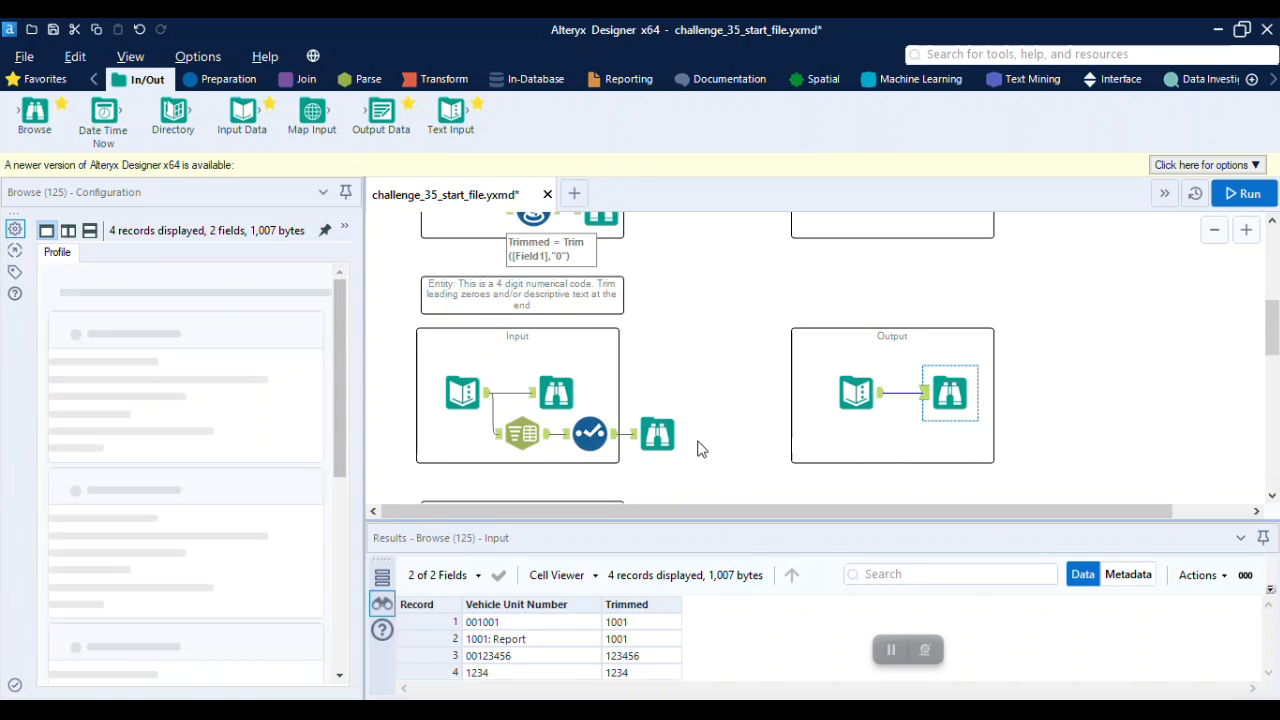
left_click(668, 440)
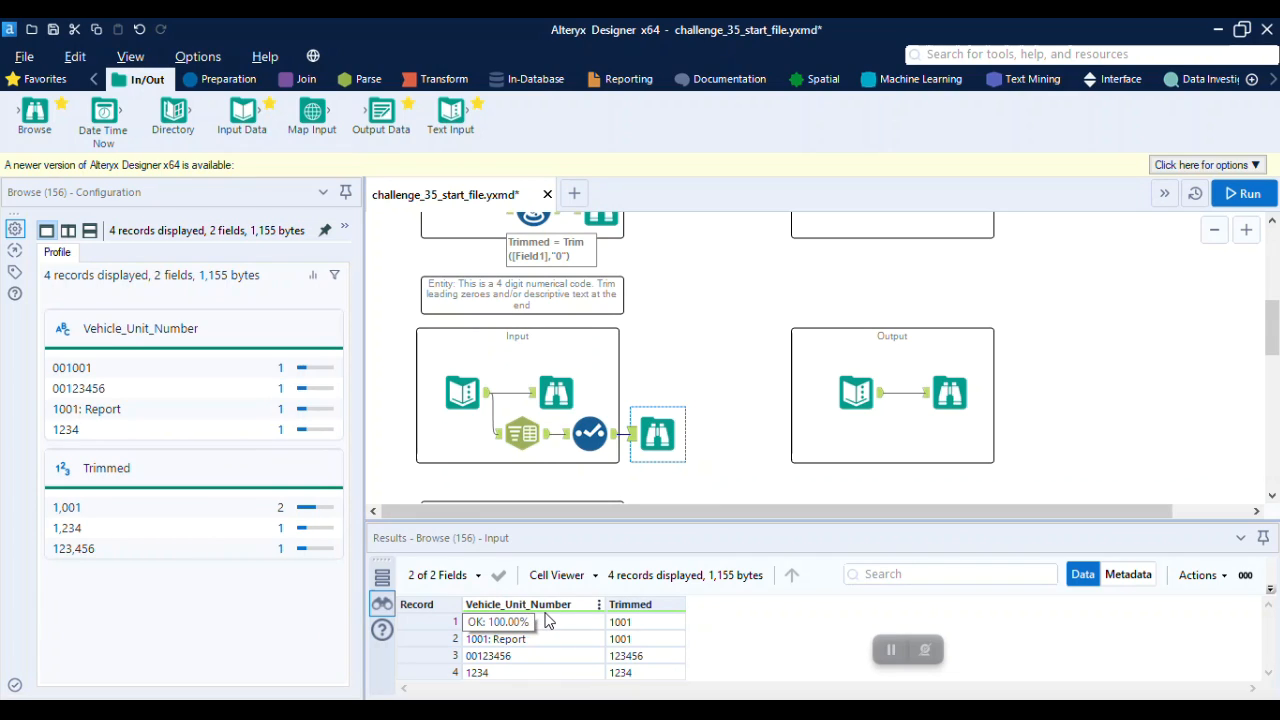
left_click(948, 395)
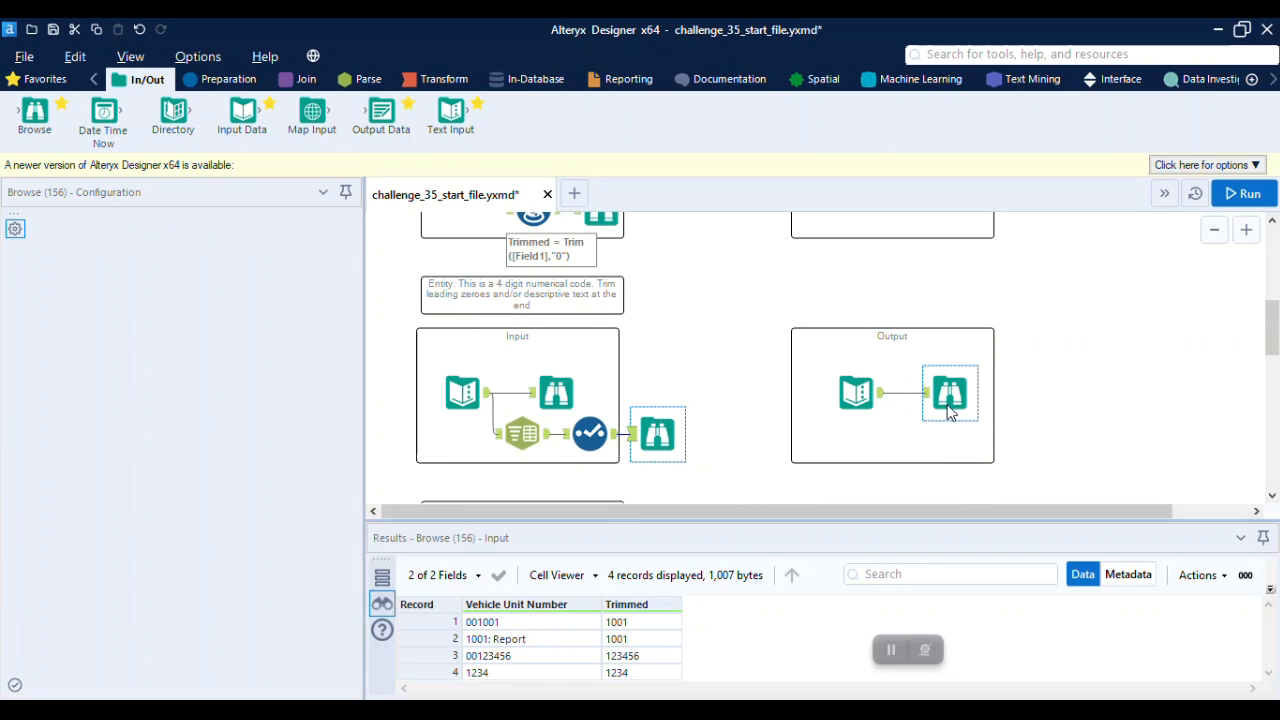
left_click(657, 432)
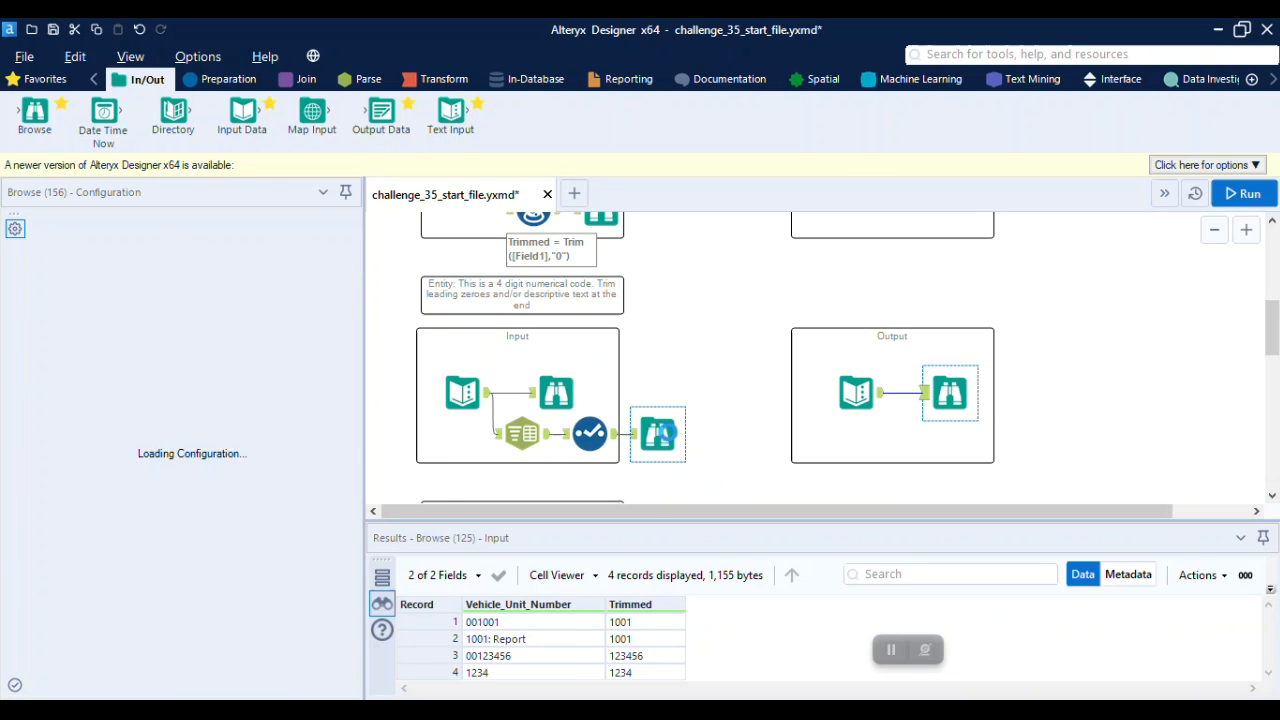
Examine the instructions, input data and expected output data of the ID removal exercise
scroll(668, 432, "down", 2)
scroll(668, 432, "down", 2)
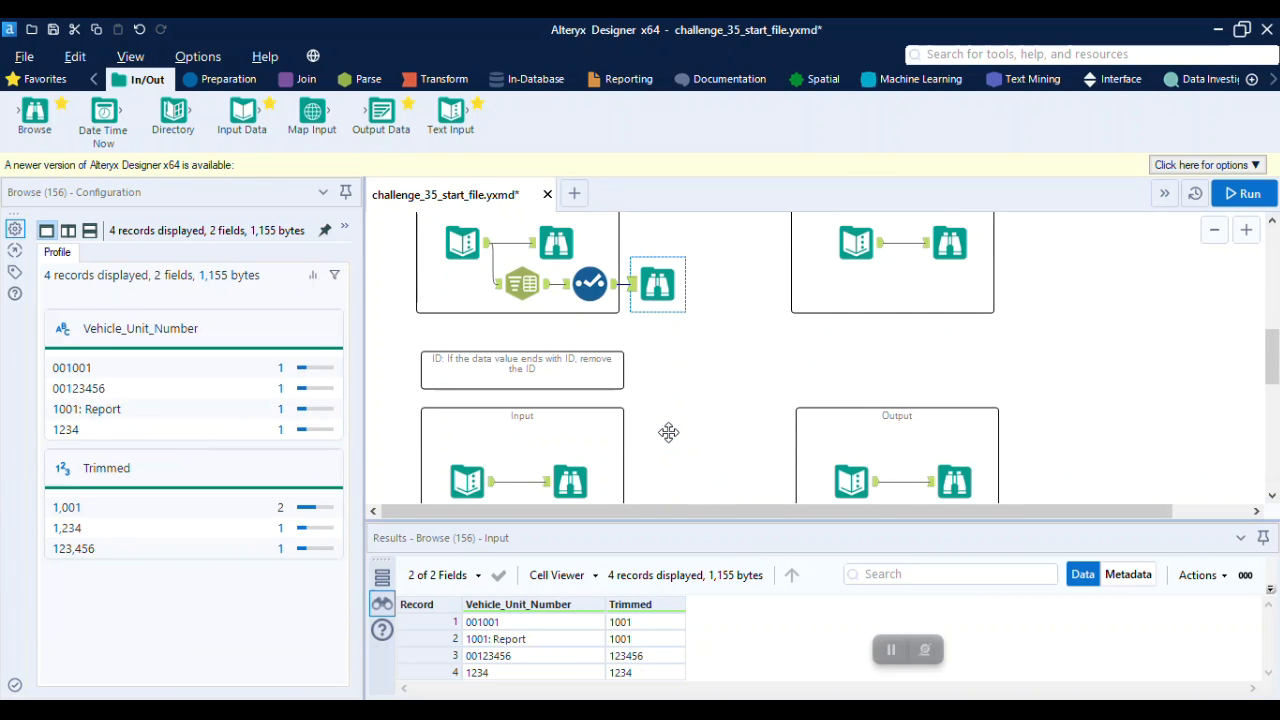
scroll(668, 432, "down", 1)
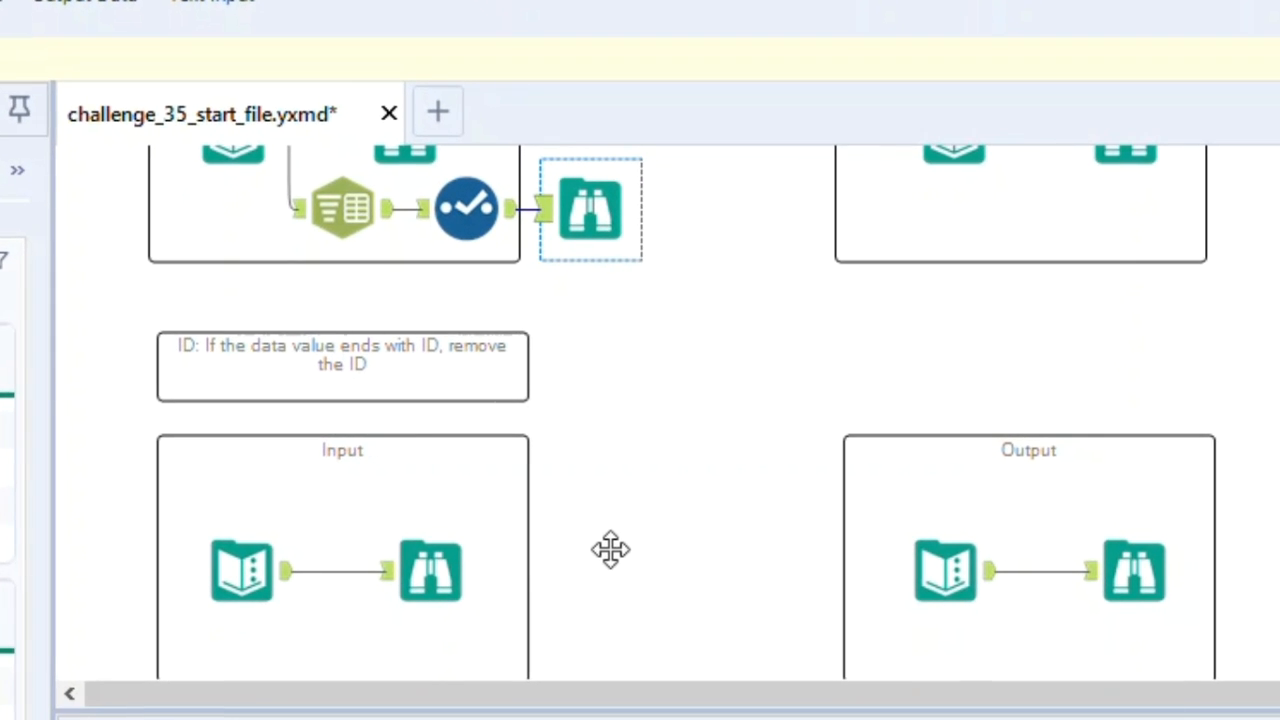
scroll(610, 550, "down", 2)
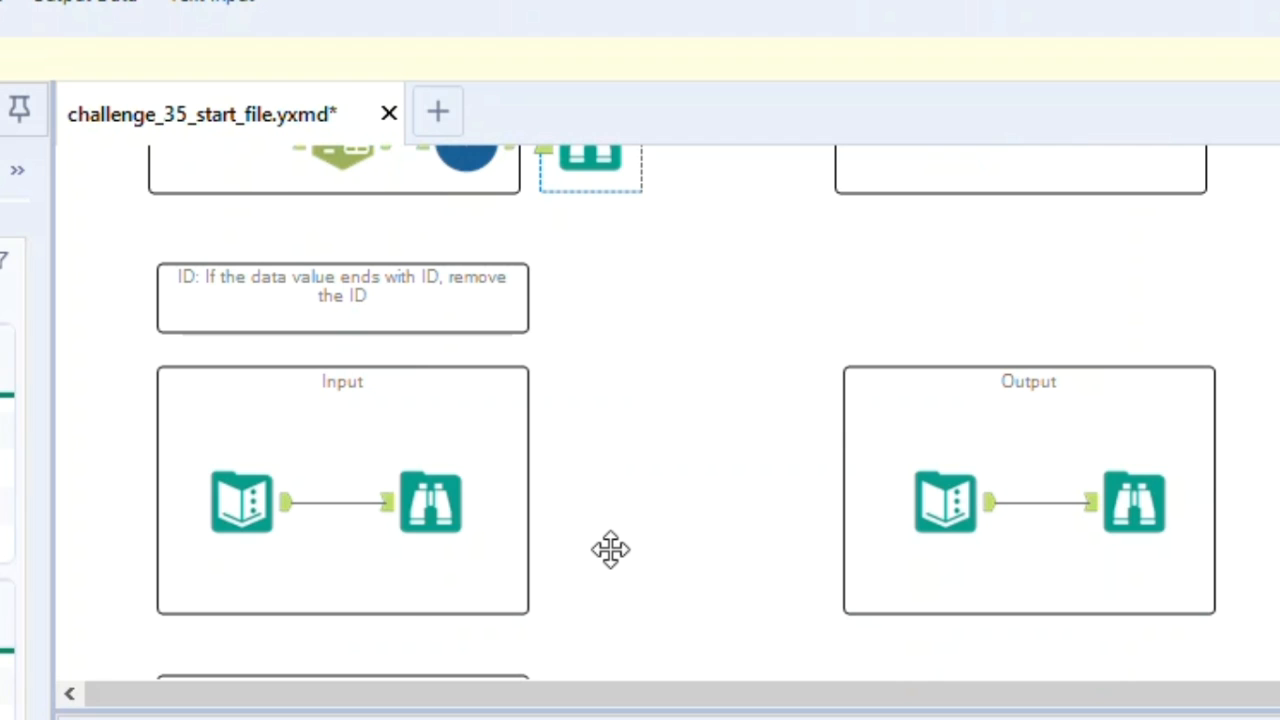
left_click(469, 518)
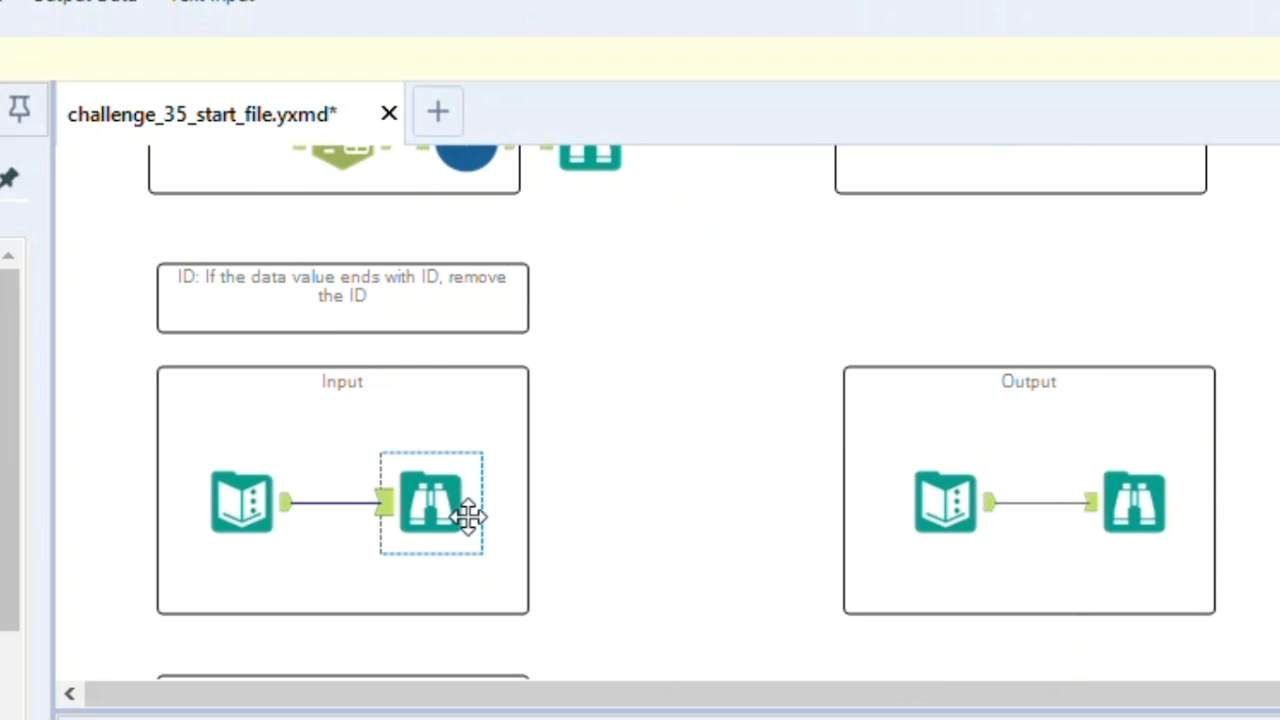
scroll(468, 517, "down", 1)
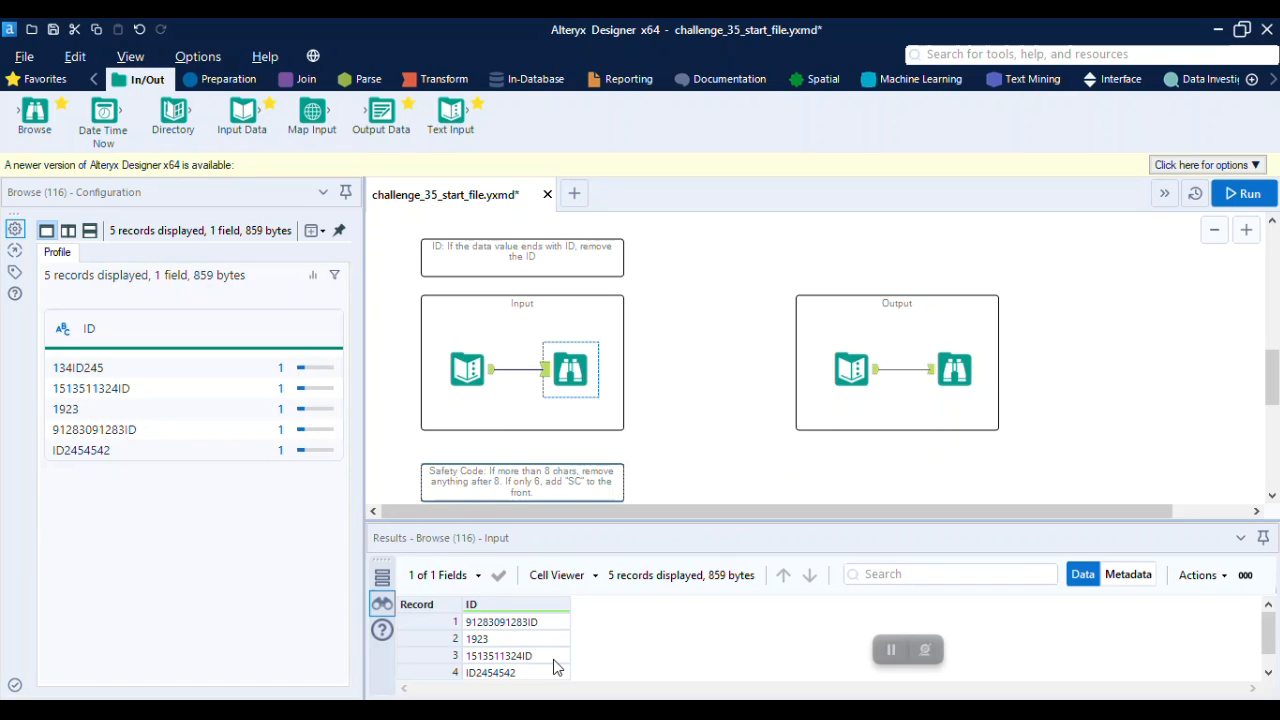
left_click(955, 375)
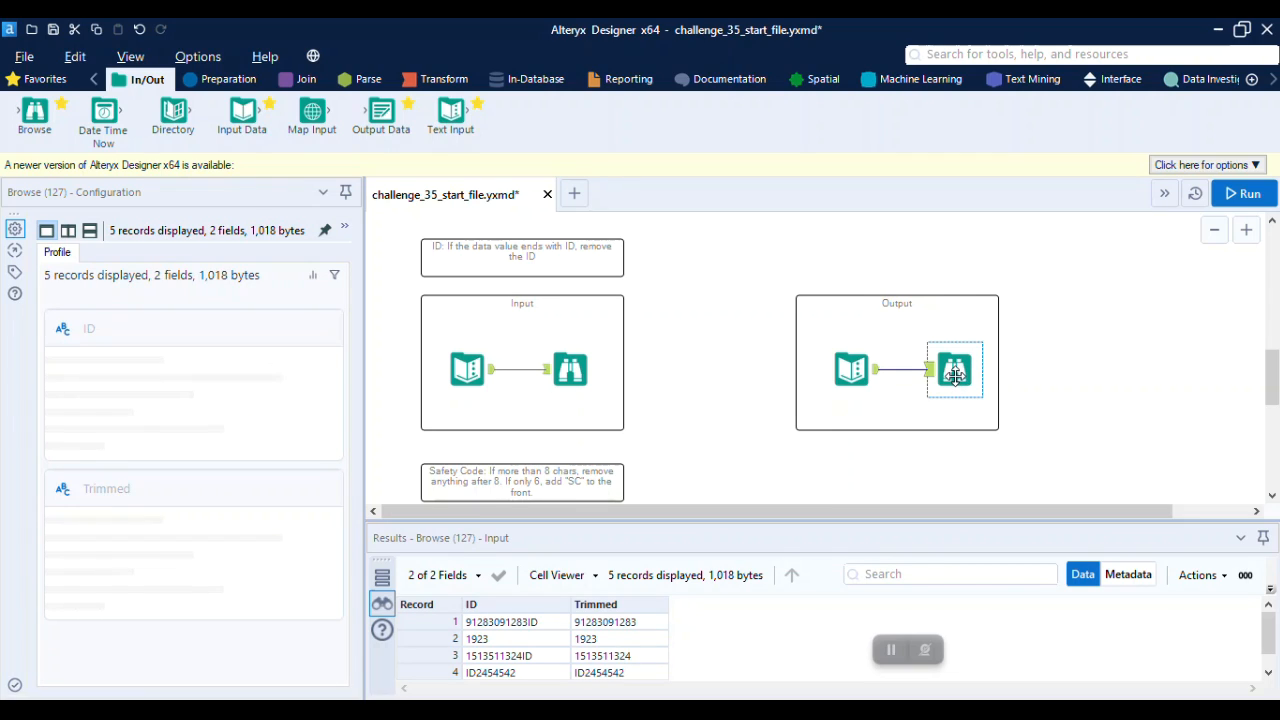
Attach a Formula tool to the ID exercise's input and add a new output column named Trimmed
left_click(238, 80)
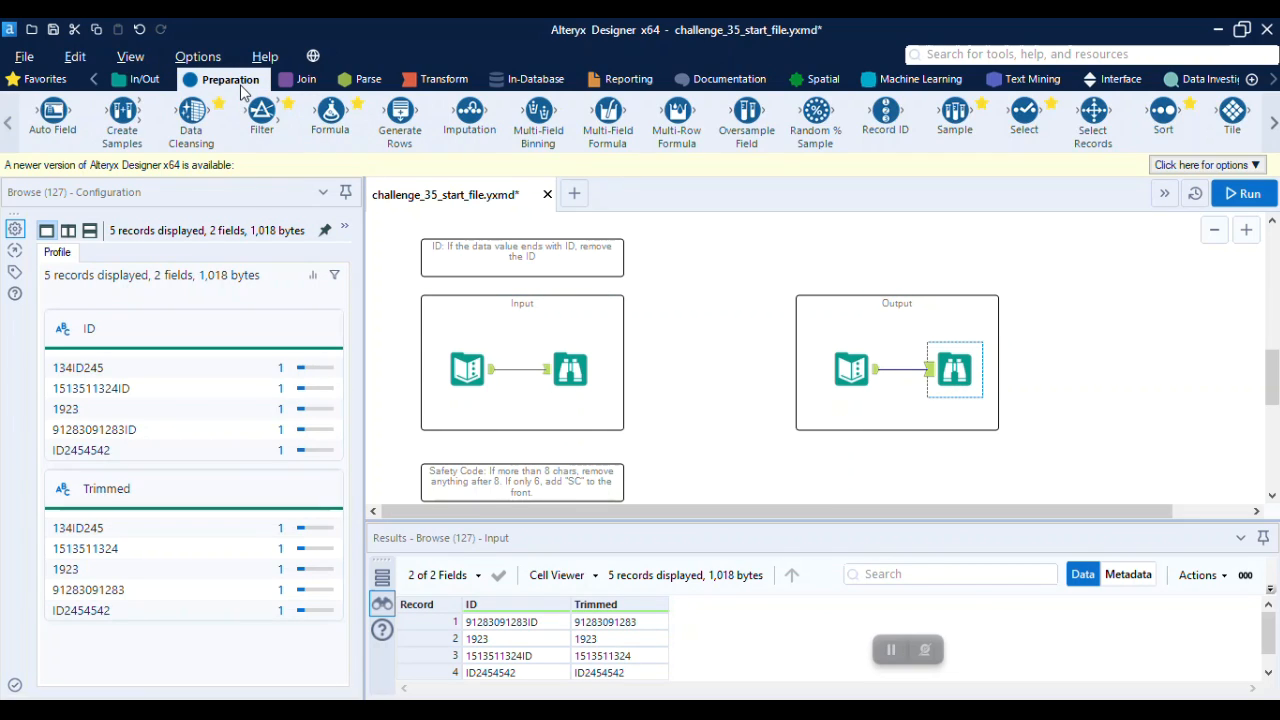
left_click_drag(335, 113, 532, 405)
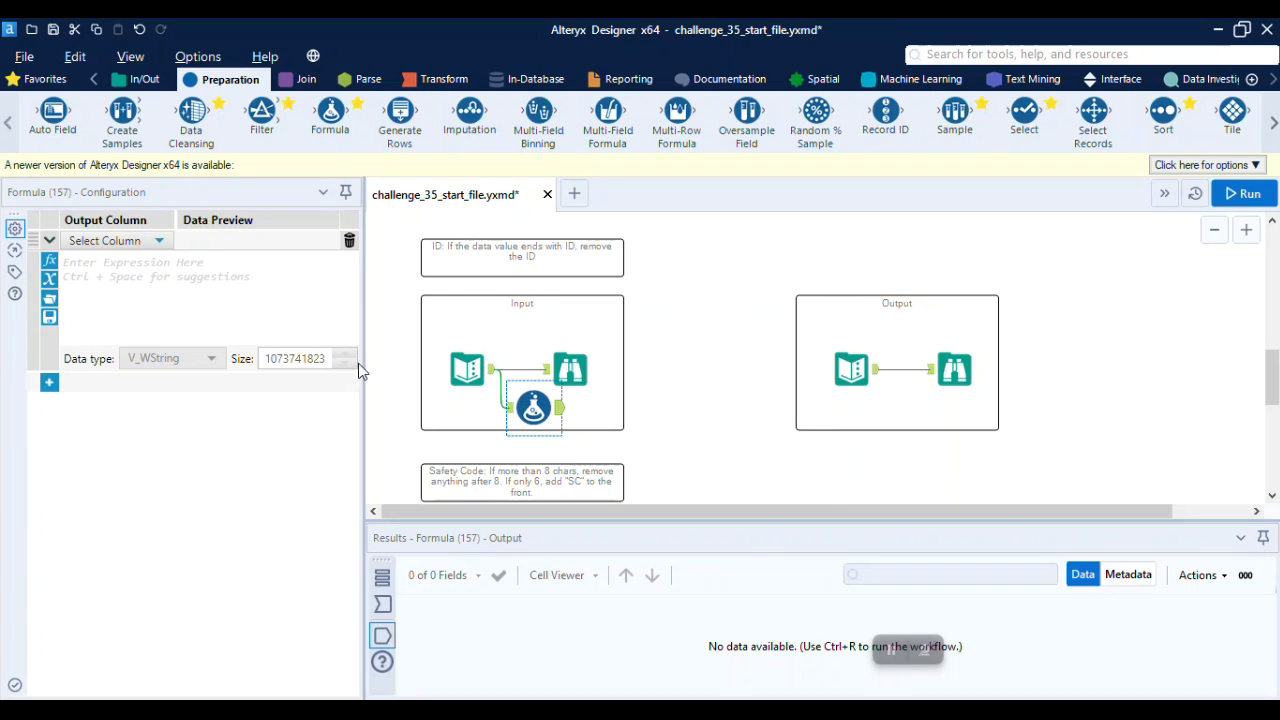
left_click(105, 240)
left_click(120, 265)
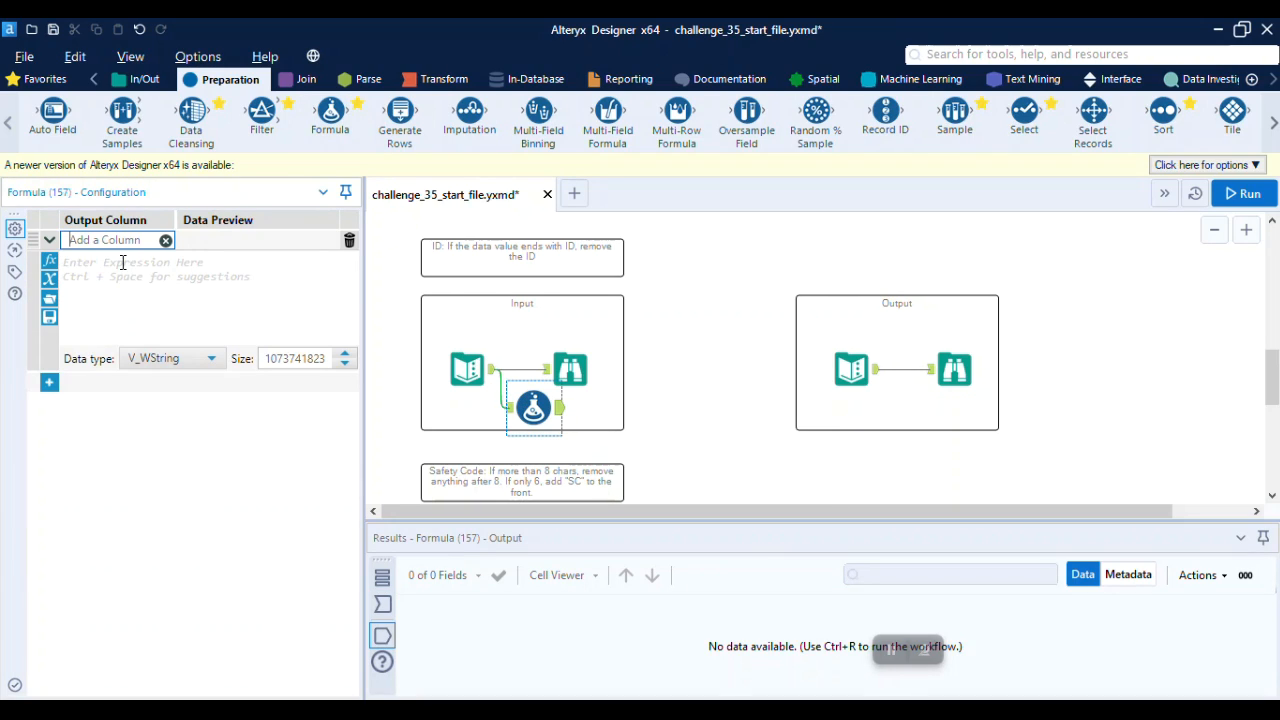
type("Trimmed")
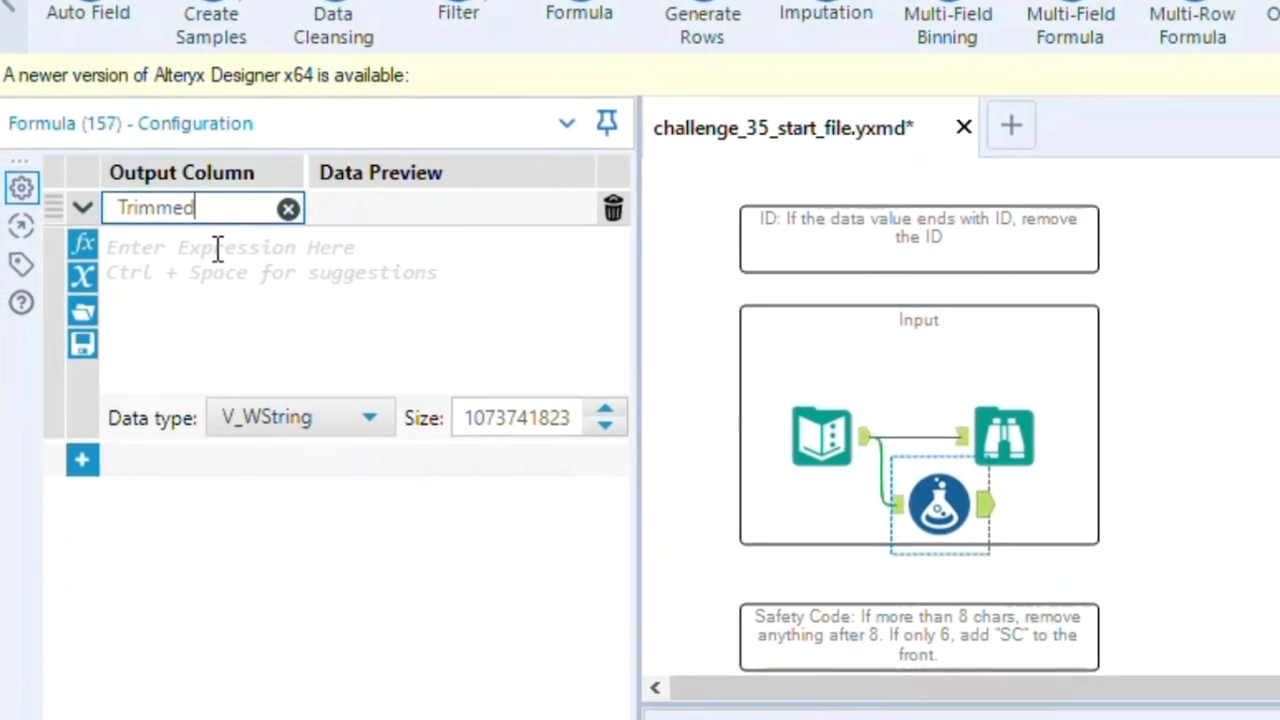
Enter the expression TrimRight([ID],"ID") for the Trimmed column
left_click(219, 263)
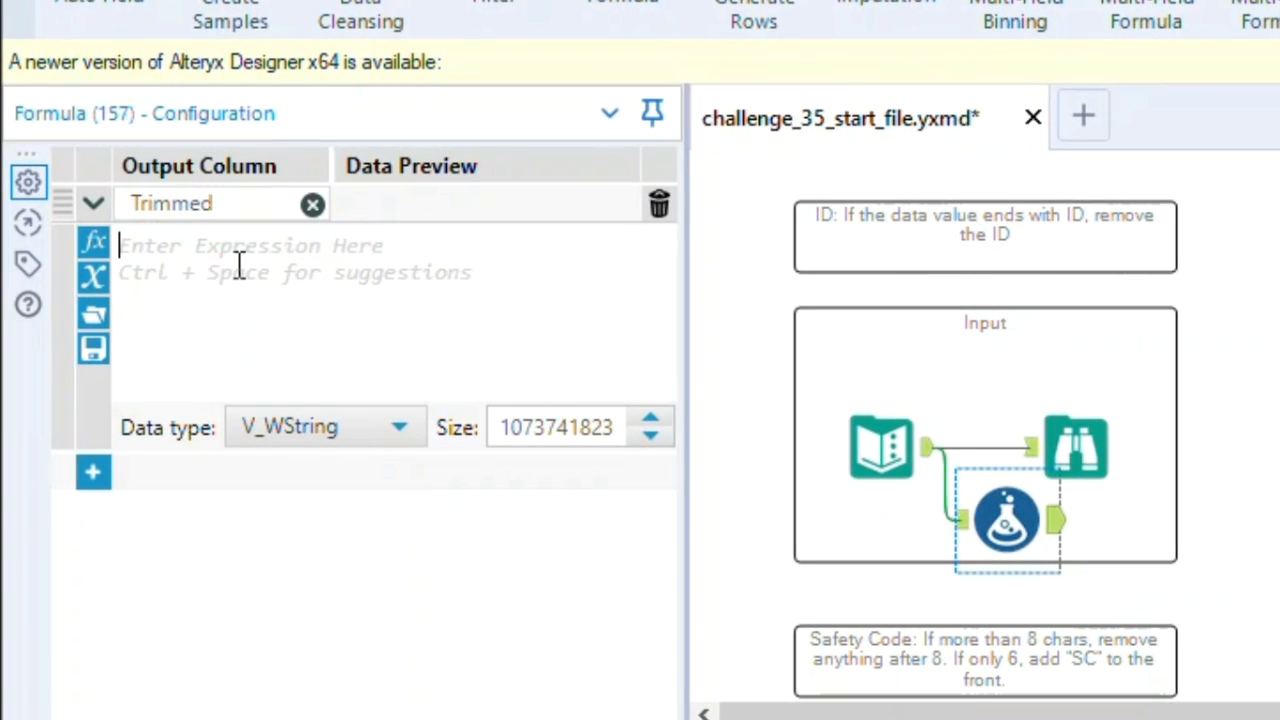
type("Tr")
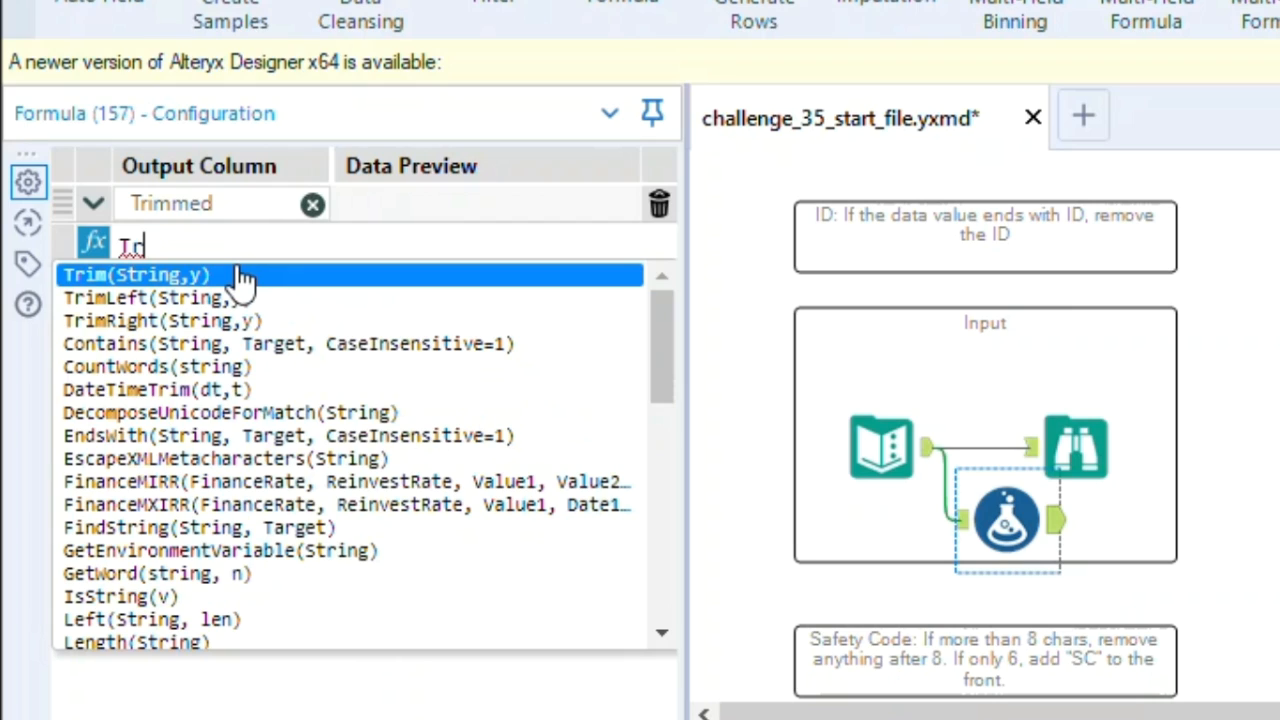
key("Down")
key("Down")
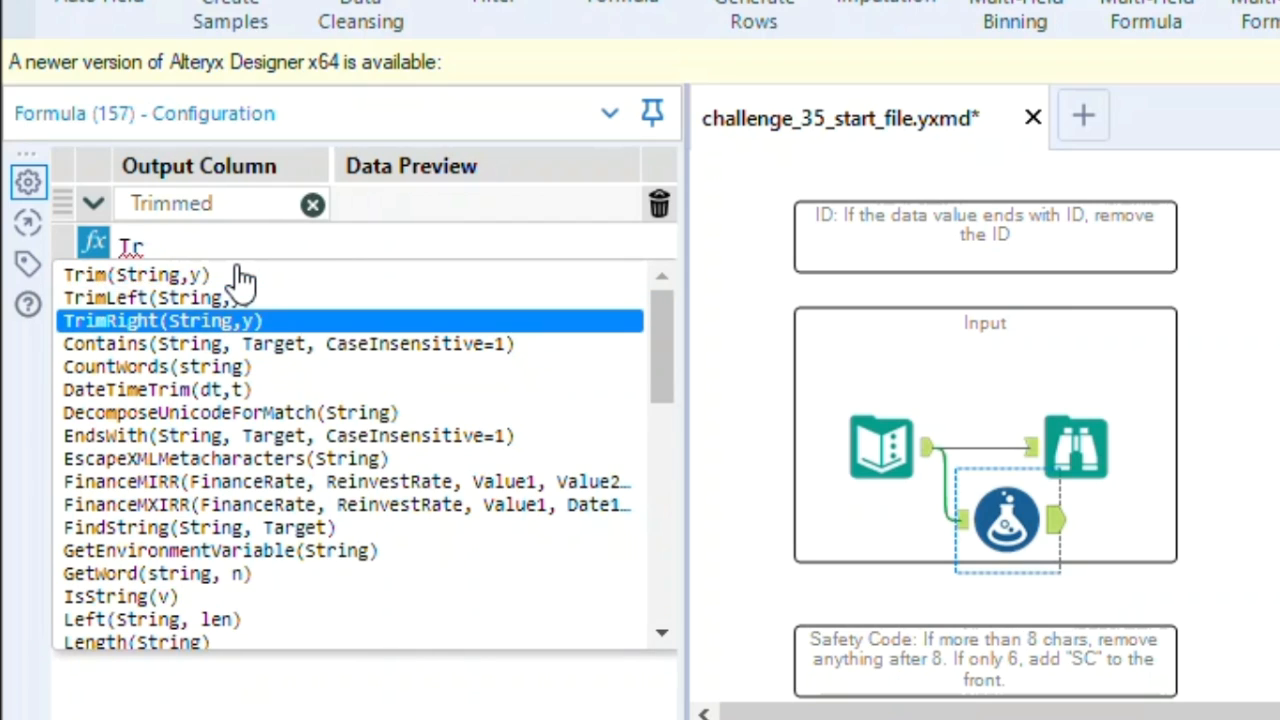
key("Return")
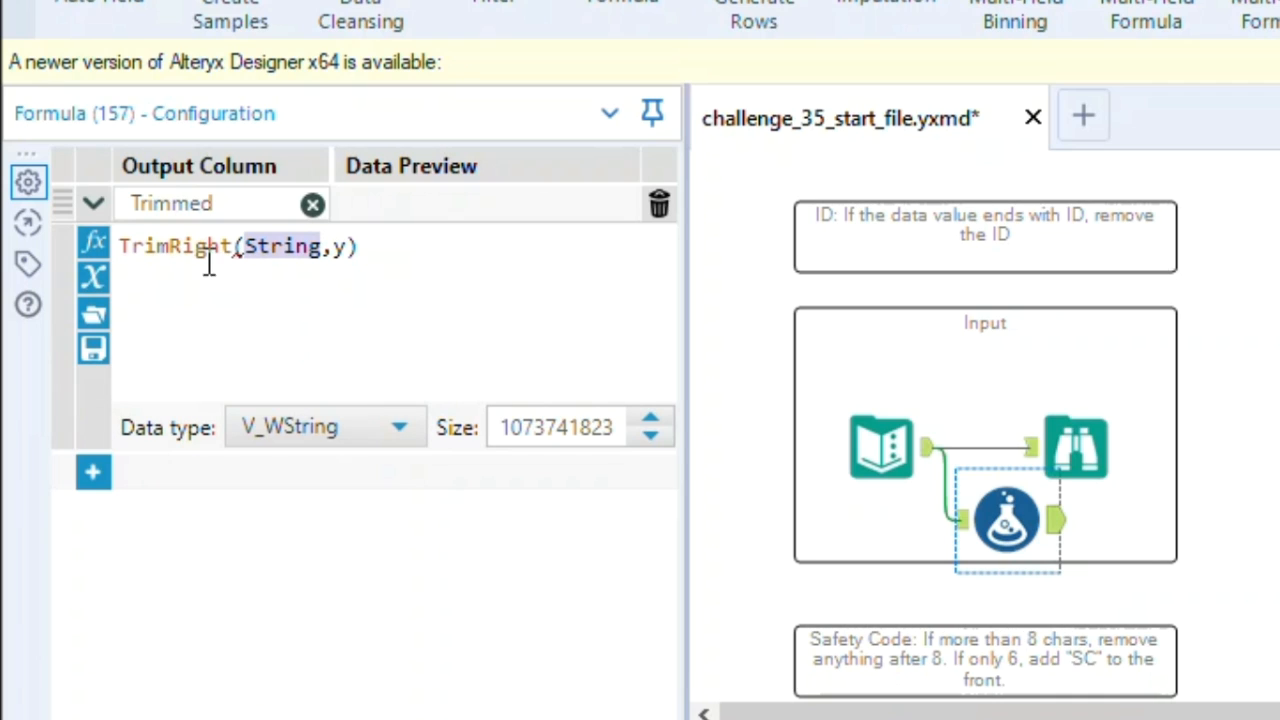
left_click(94, 277)
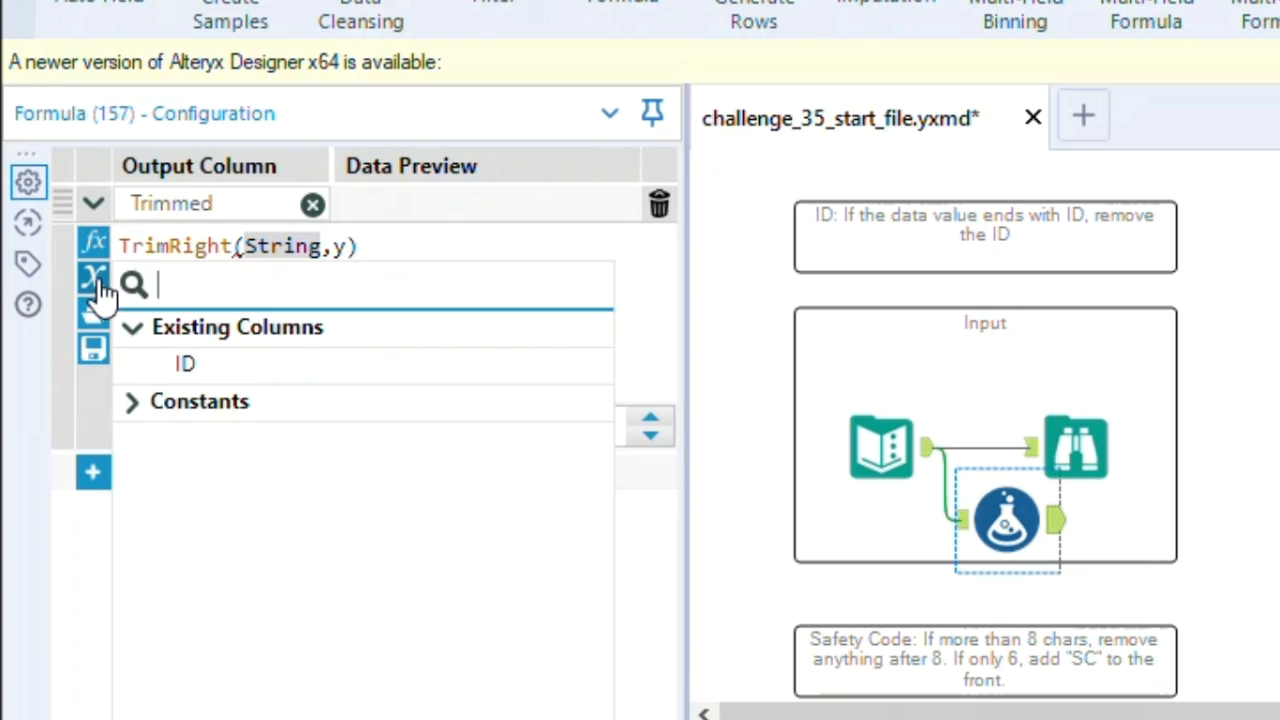
left_click(195, 370)
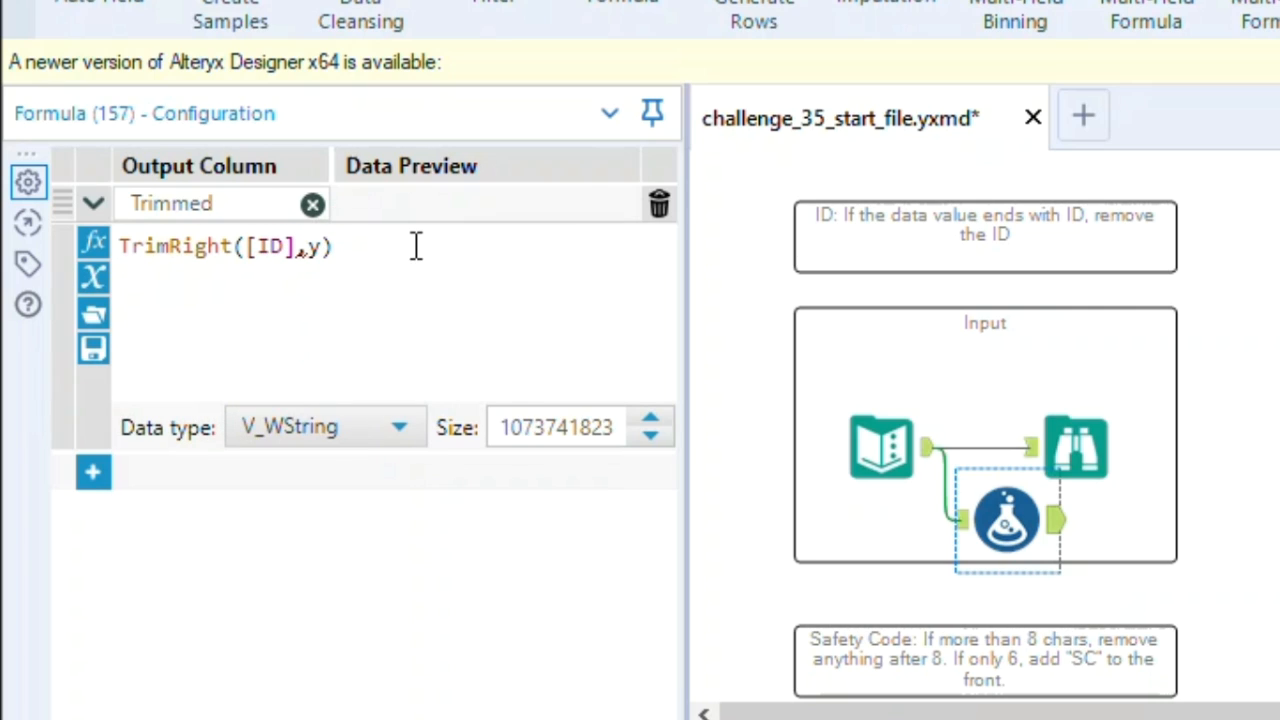
key("Delete")
type("\"ID\"")
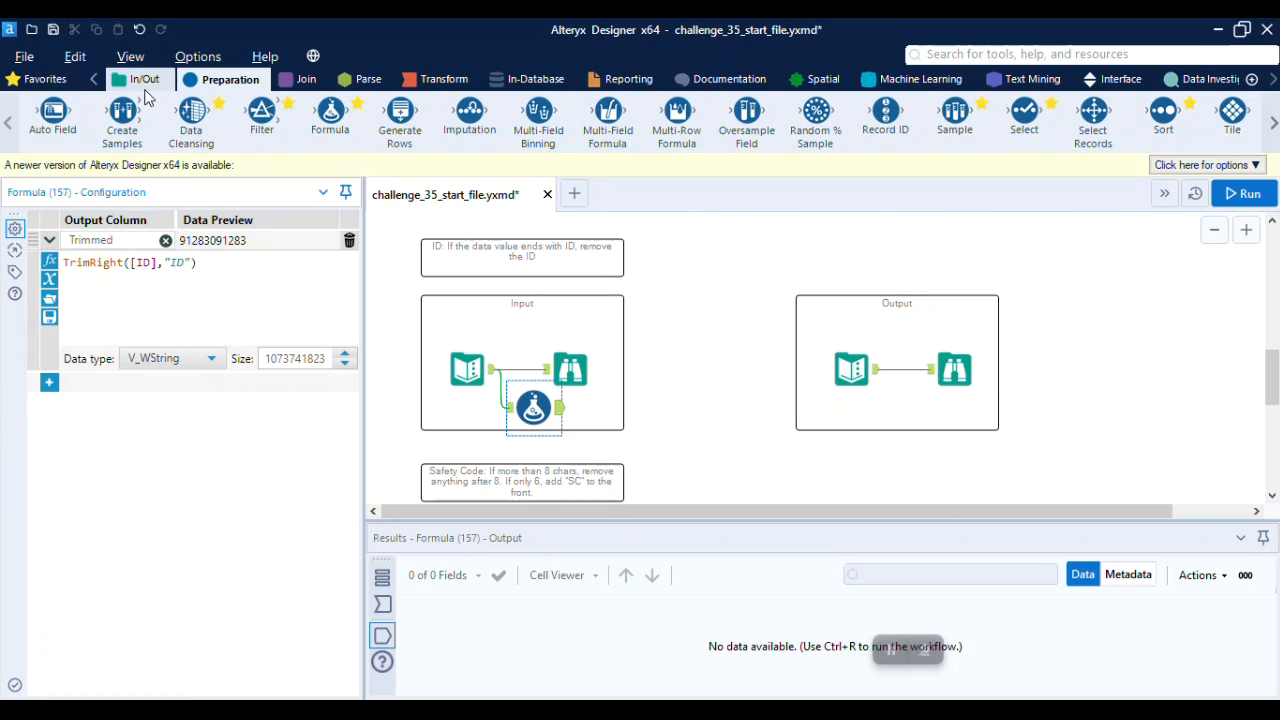
Attach a Browse tool to the output of the ID exercise's Formula tool and run the workflow
left_click(140, 79)
left_click_drag(35, 112, 609, 405)
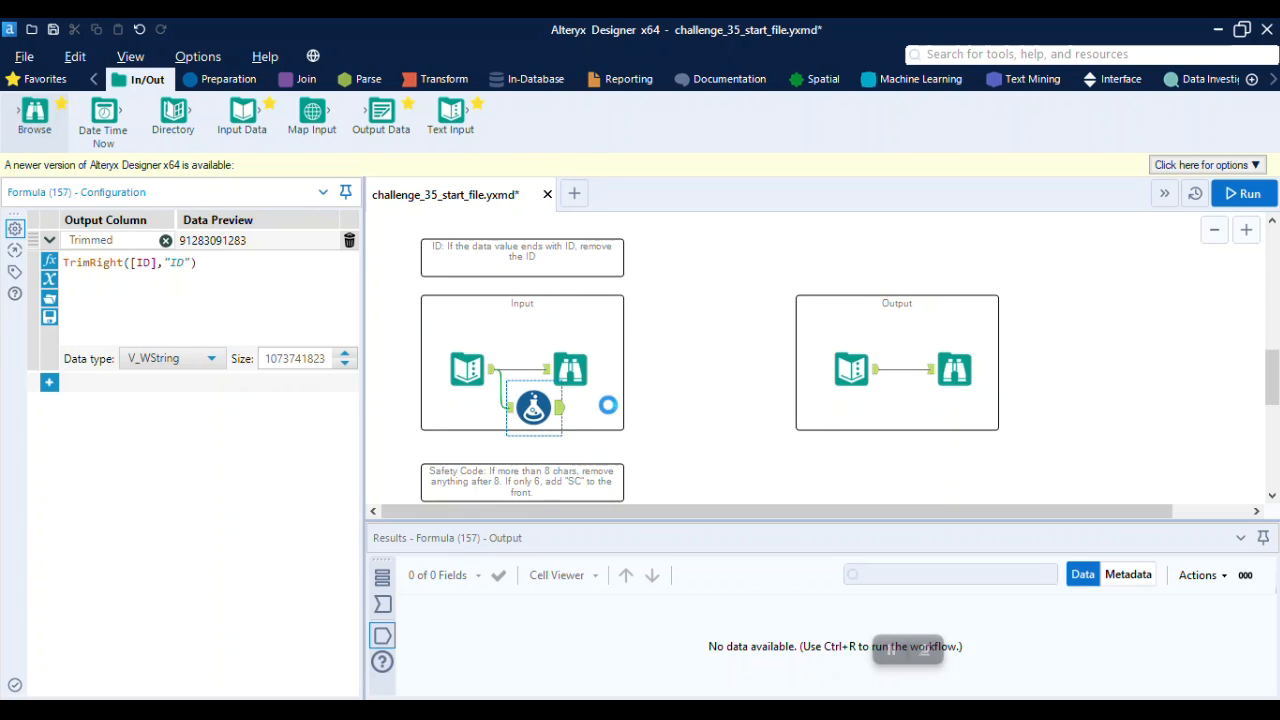
left_click(1225, 204)
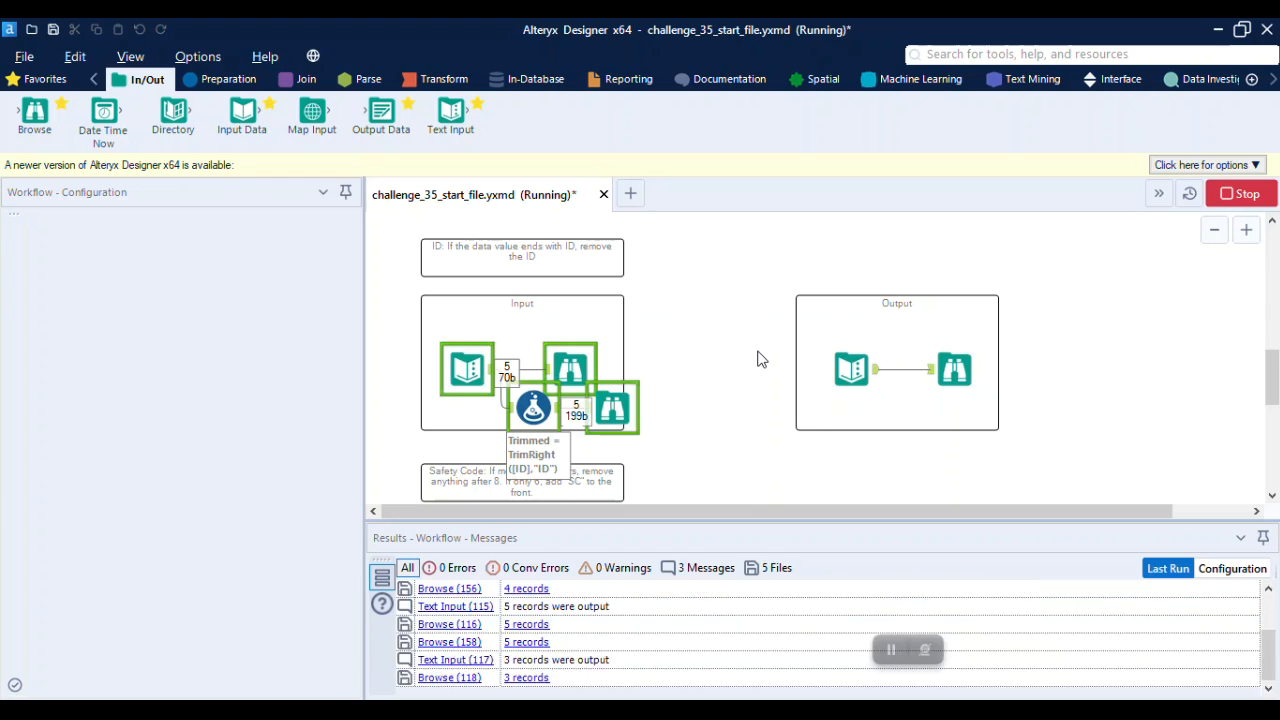
Compare the ID exercise's trimmed values with the expected output data
left_click(614, 404)
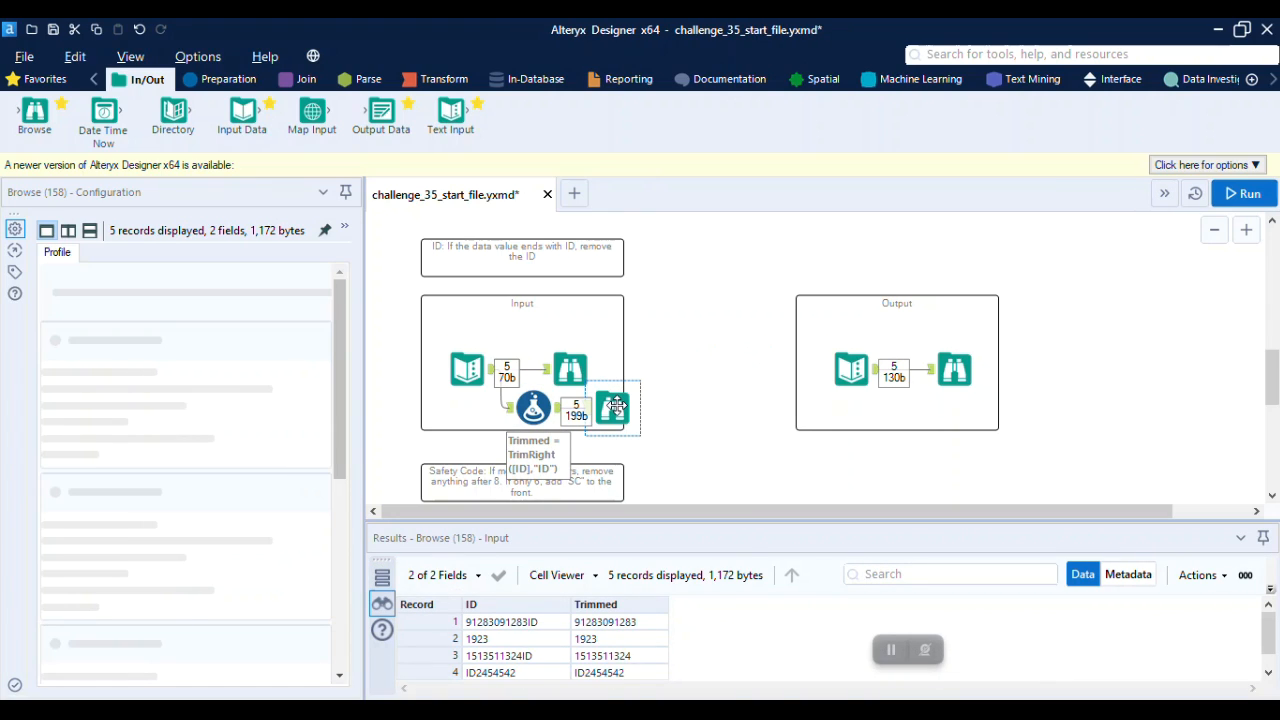
left_click(957, 368)
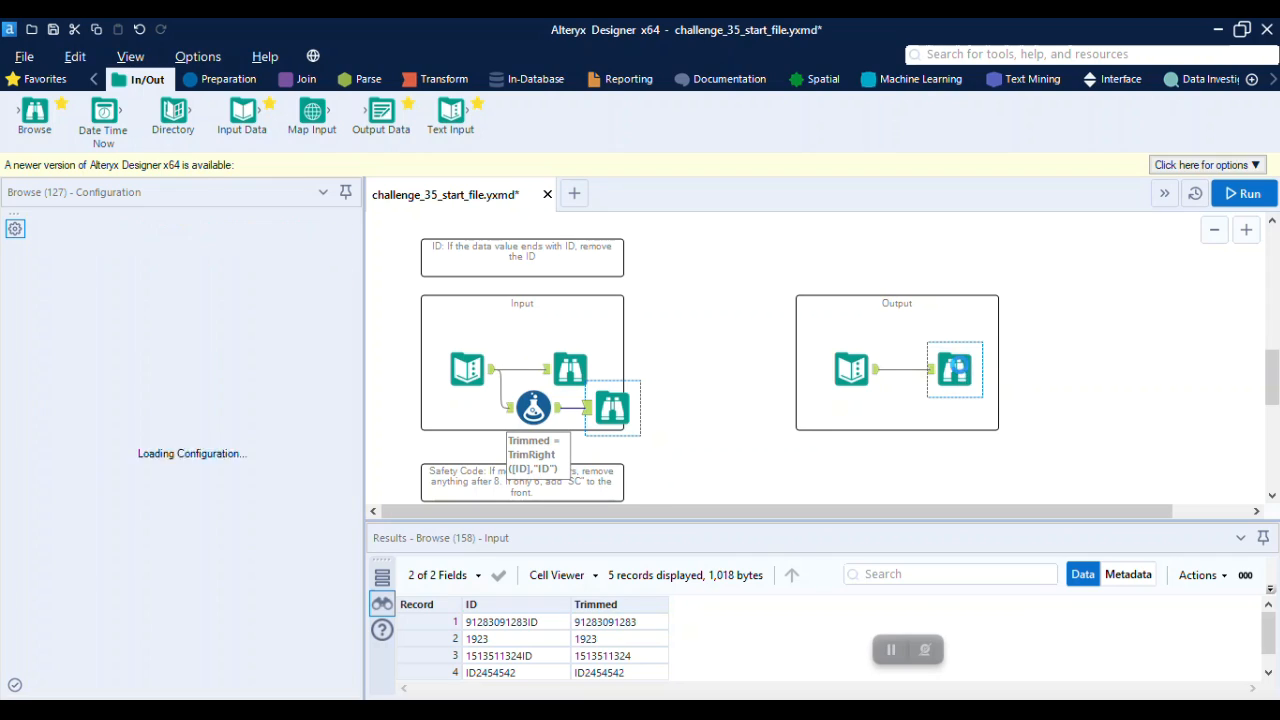
left_click(612, 407)
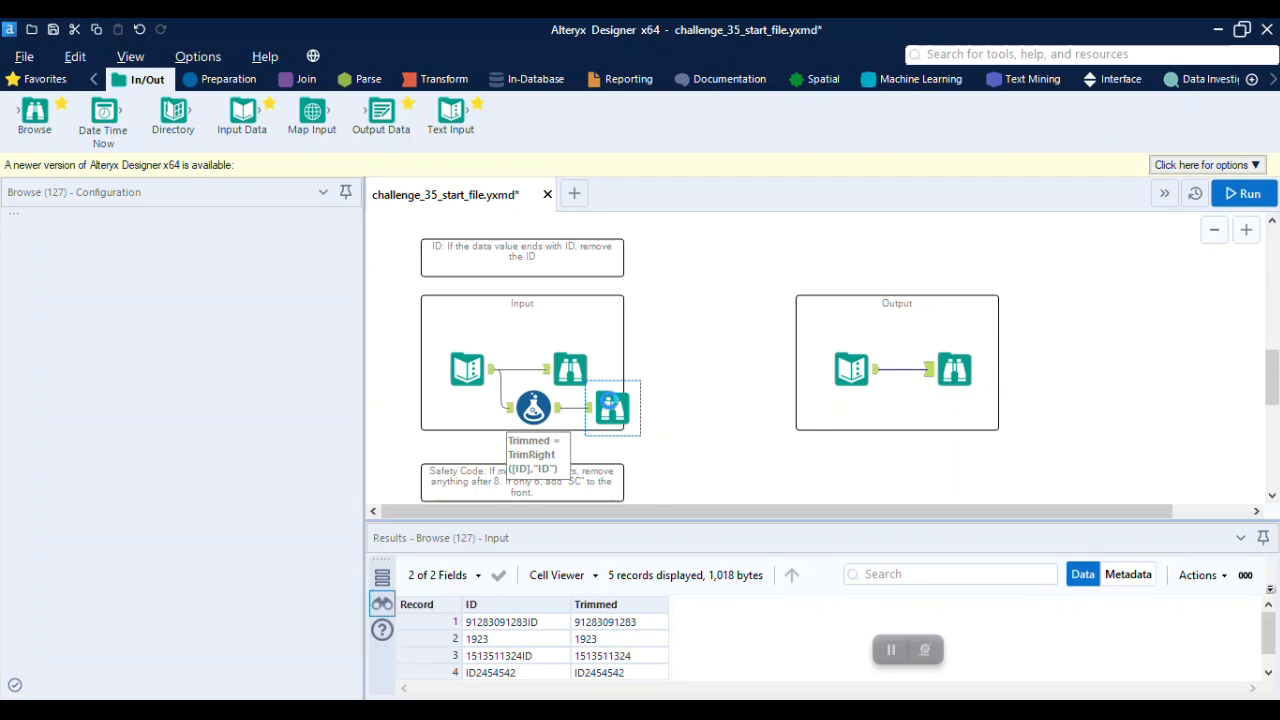
left_click(954, 370)
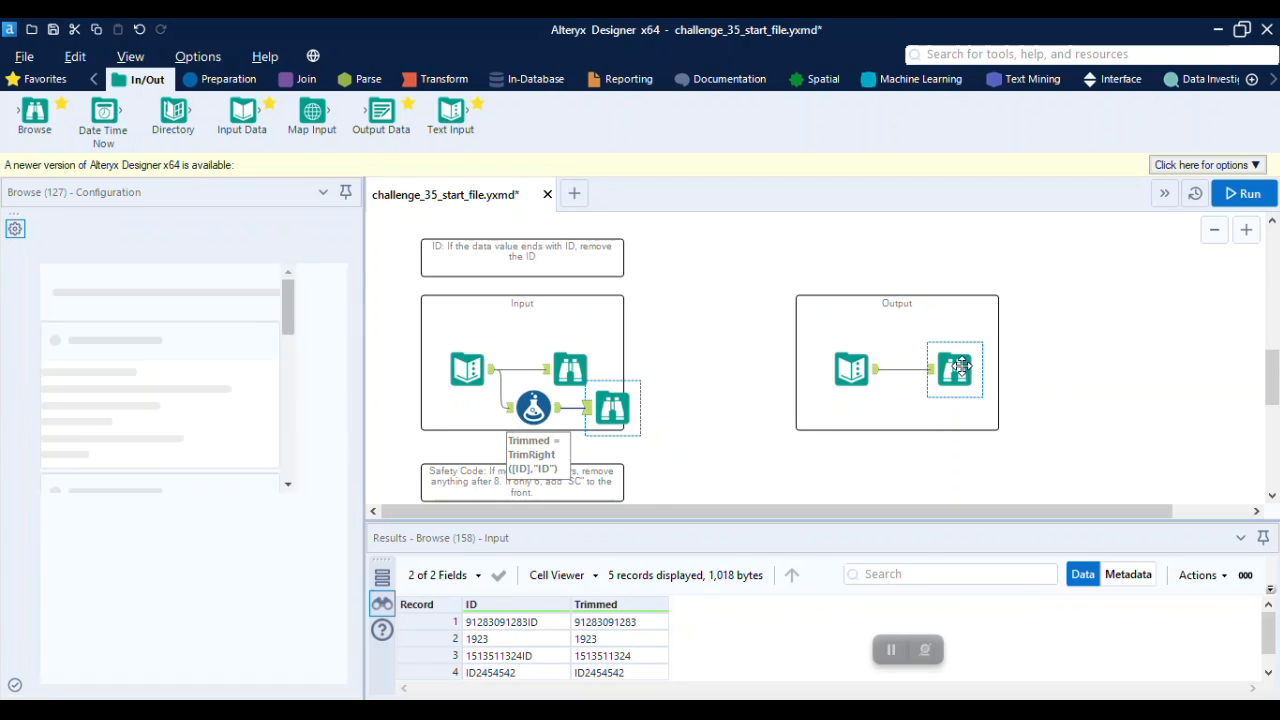
Move the ID Formula tool clear of the Safety Code instructions and examine that exercise's input and expected output data
scroll(730, 380, "down", 3)
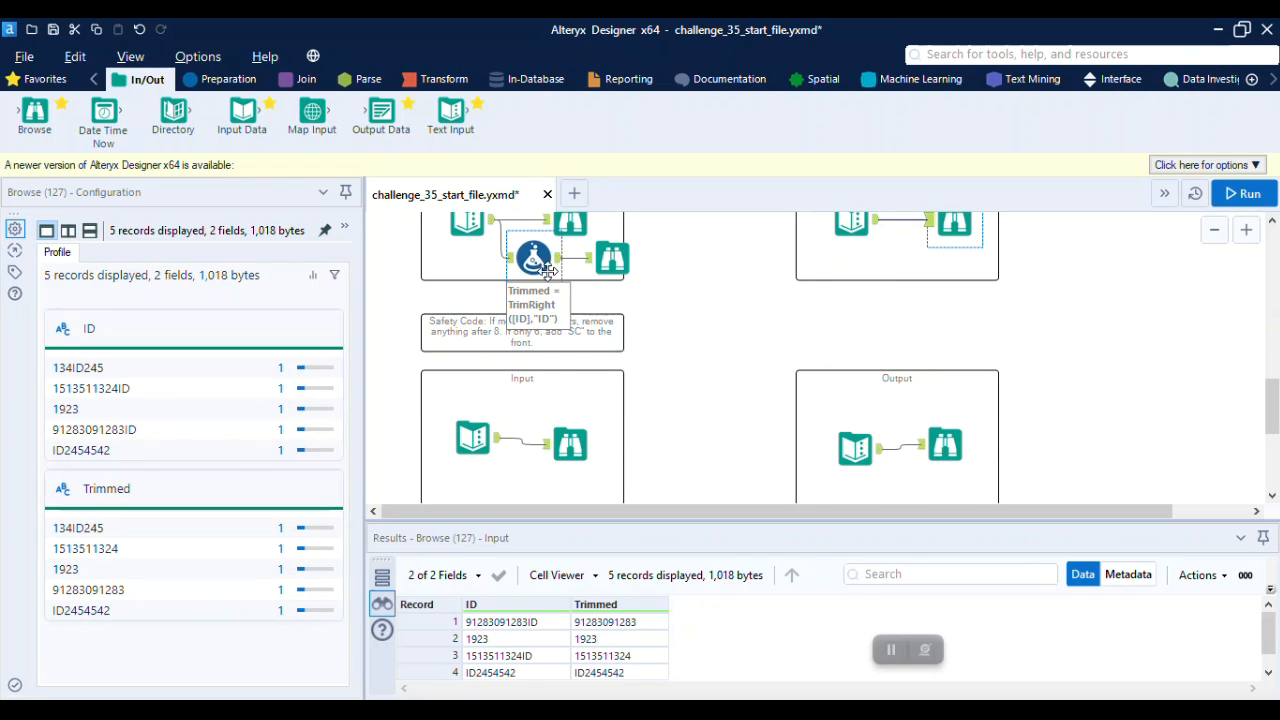
left_click(522, 268)
left_click_drag(522, 270, 398, 257)
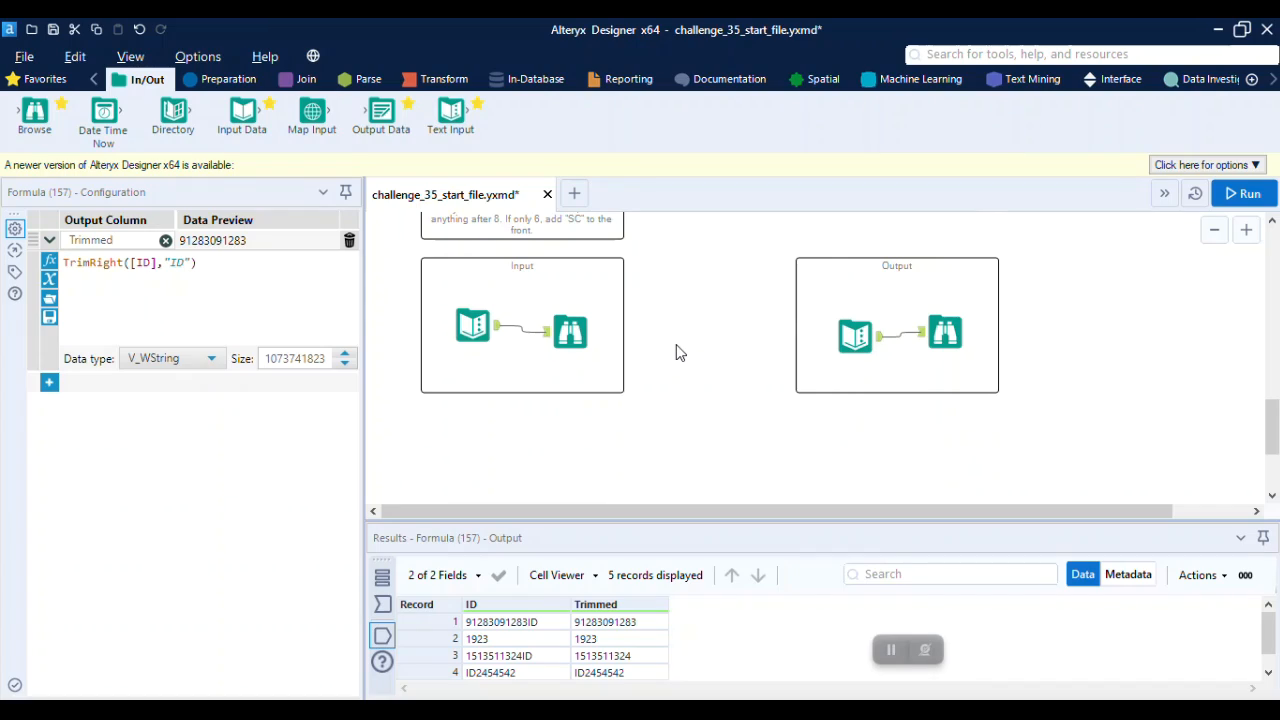
left_click(290, 540)
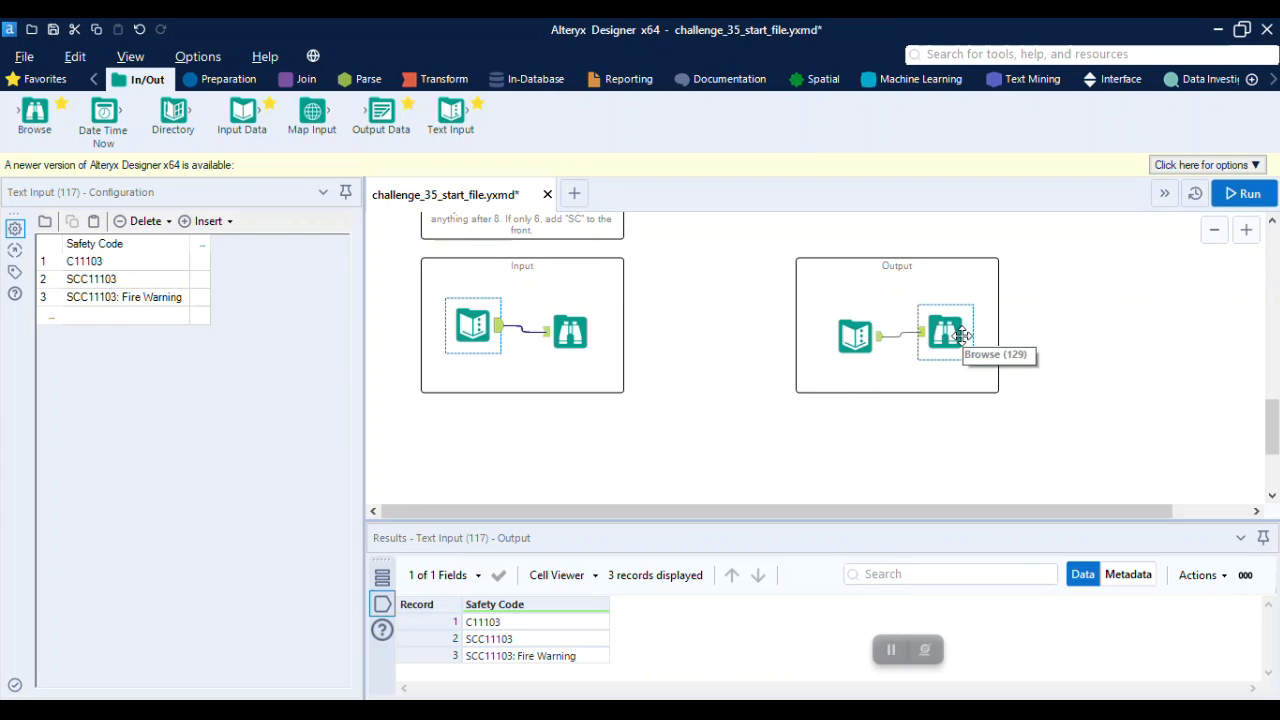
left_click(961, 335)
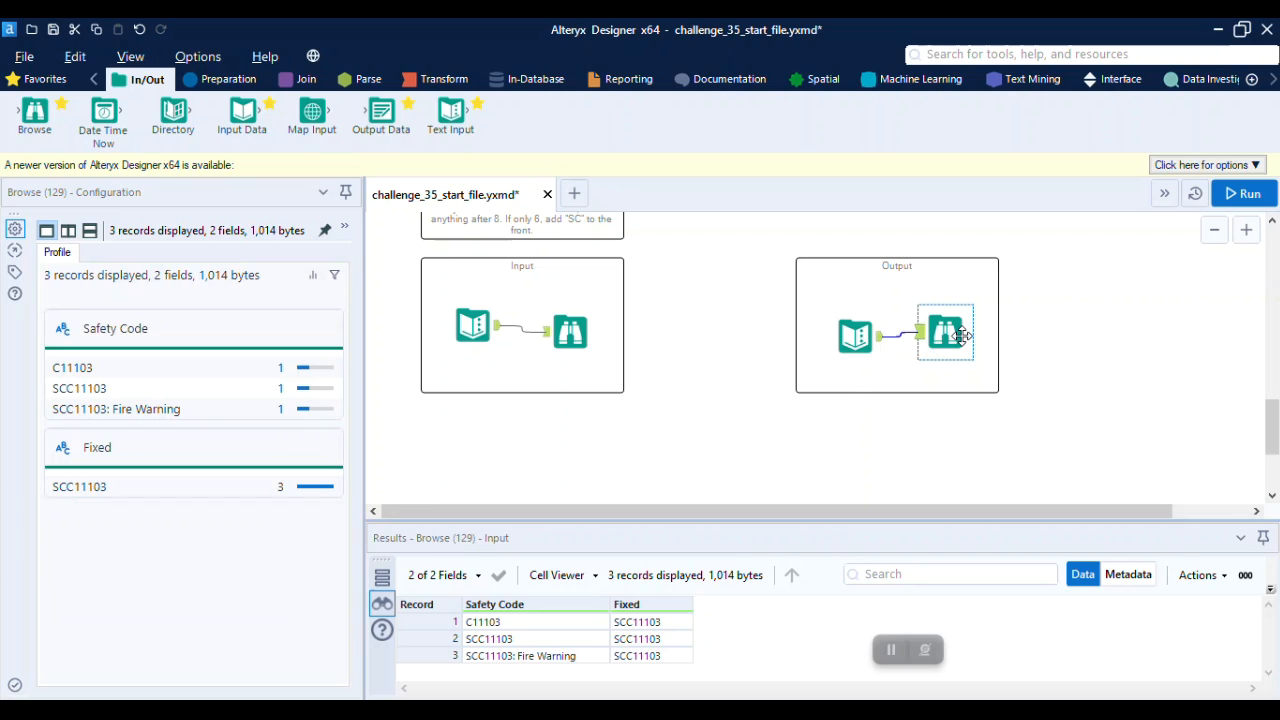
Attach a Formula tool to the Safety Code exercise's input and open its configuration
left_click(224, 80)
left_click_drag(330, 115, 522, 393)
left_click(938, 365)
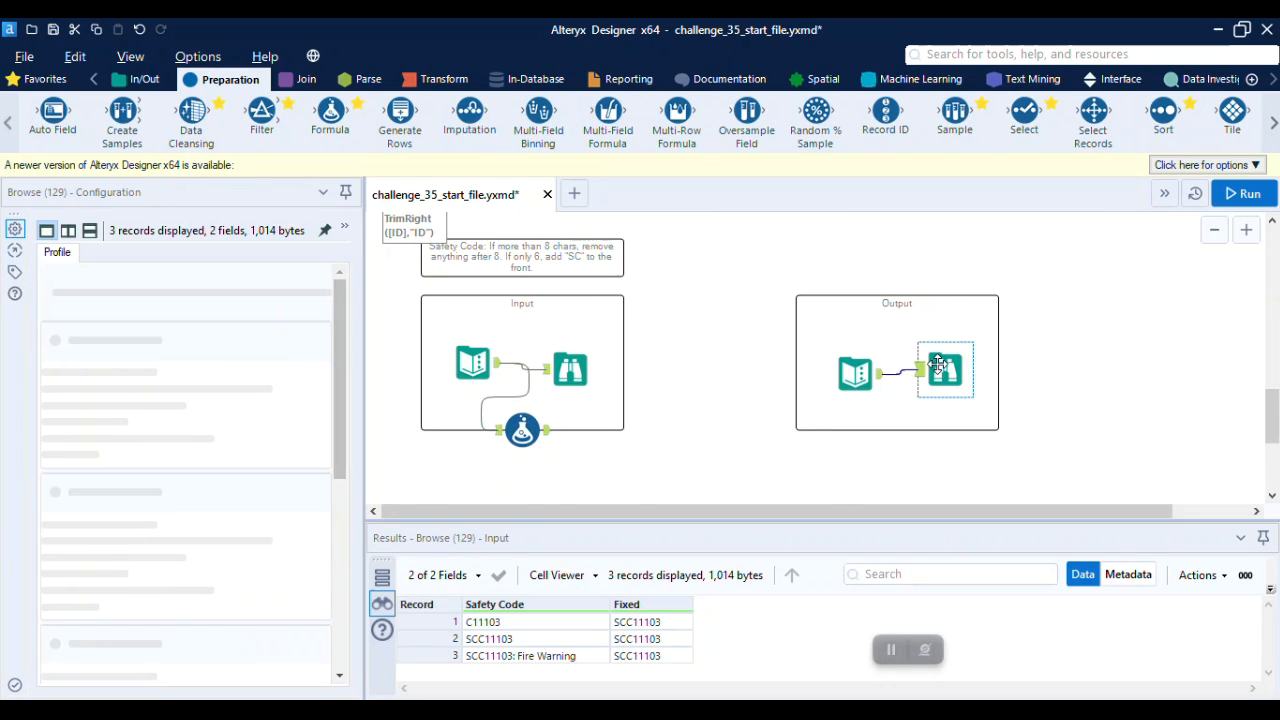
left_click(465, 380)
left_click(522, 430)
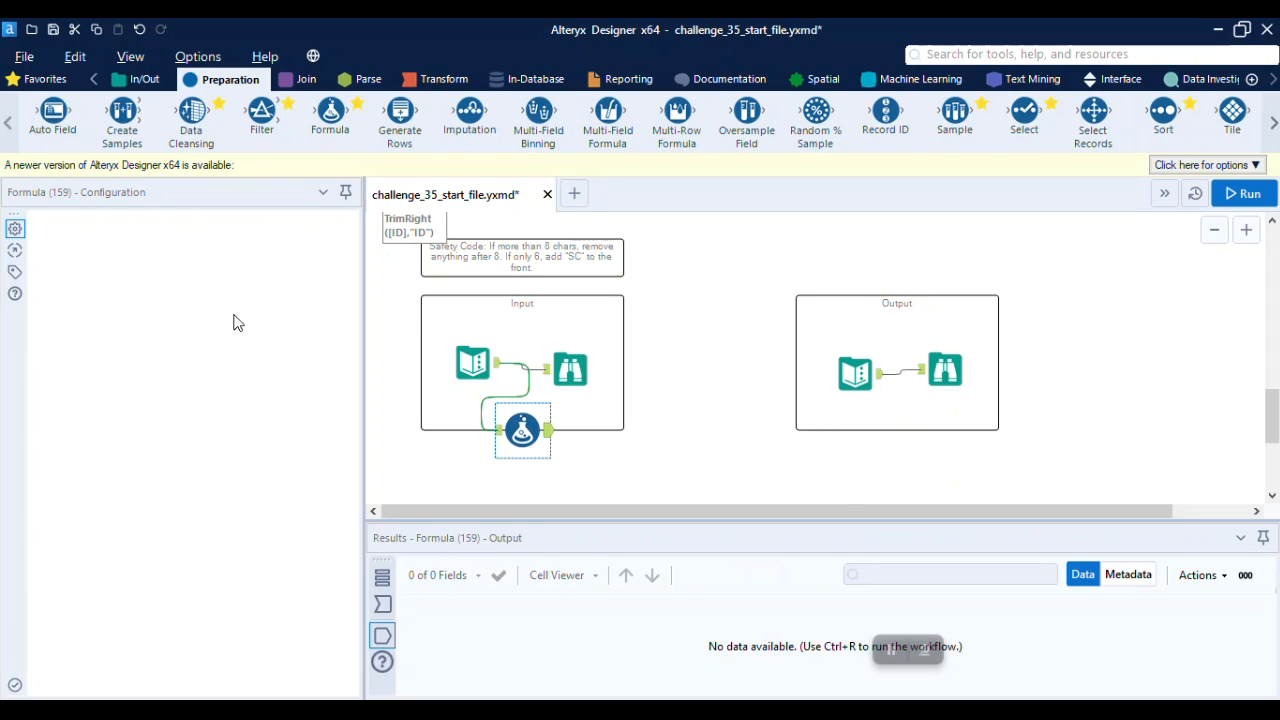
Add a new output column named Fixed in the Safety Code Formula tool
left_click(115, 240)
left_click(127, 259)
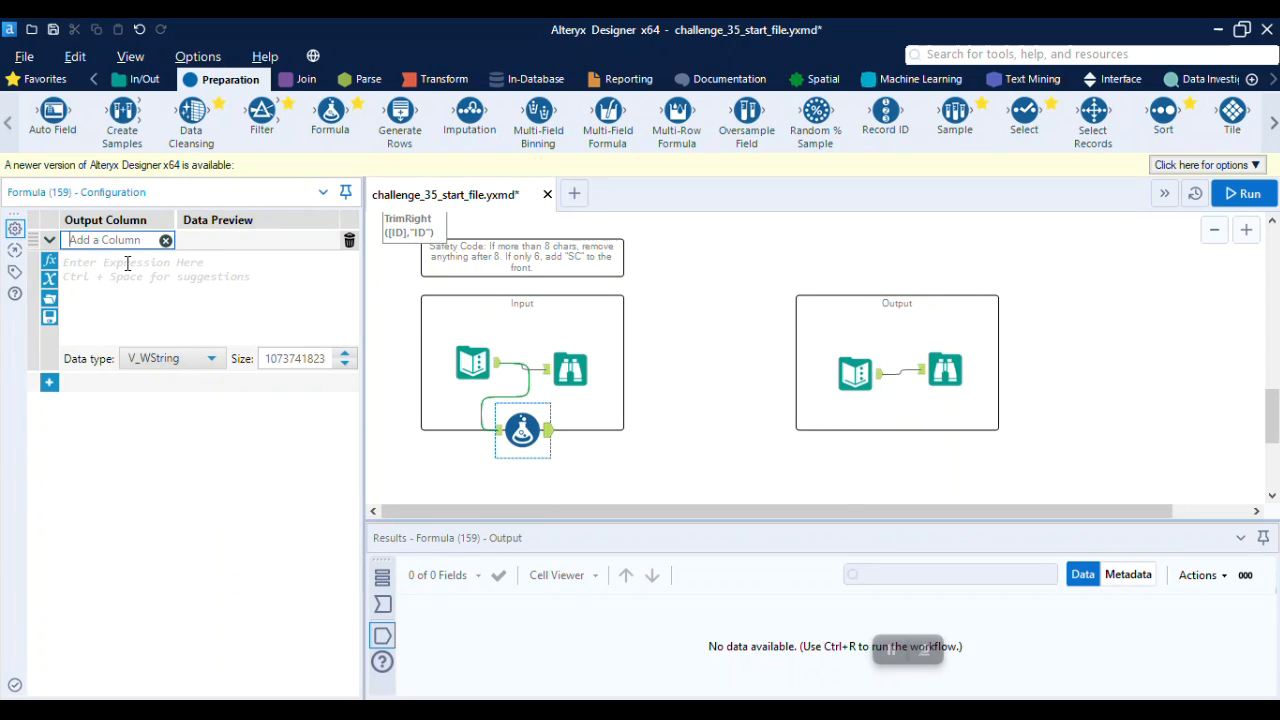
type("fl")
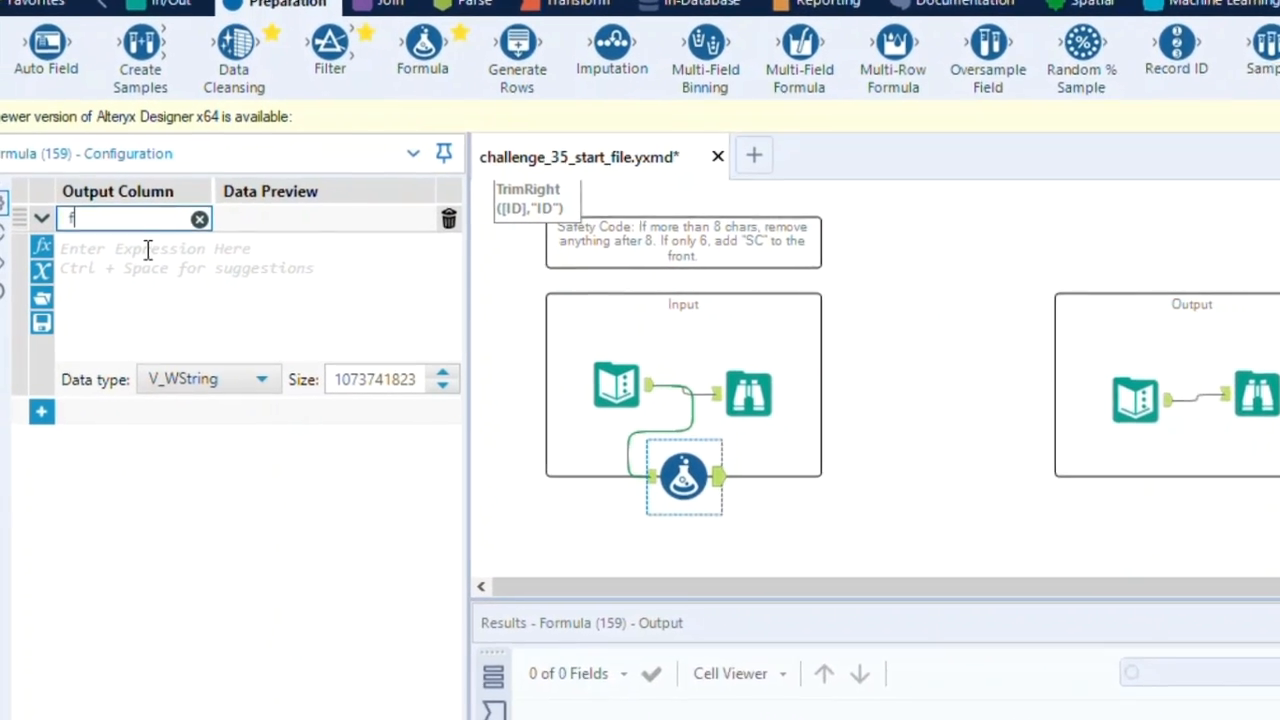
key("BackSpace")
key("BackSpace")
type("Fixed")
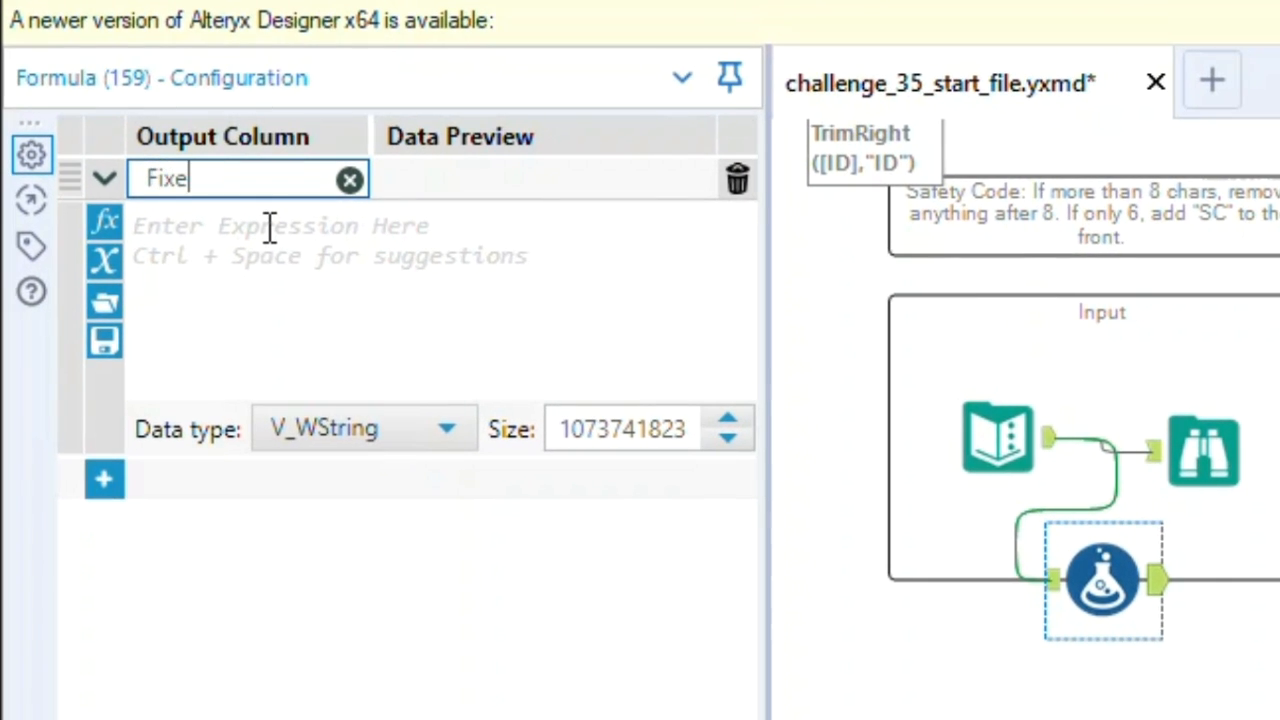
Begin the Fixed expression with IF Length([Safety Code])=6 THEN "SC"+[Safety Code]
left_click(268, 226)
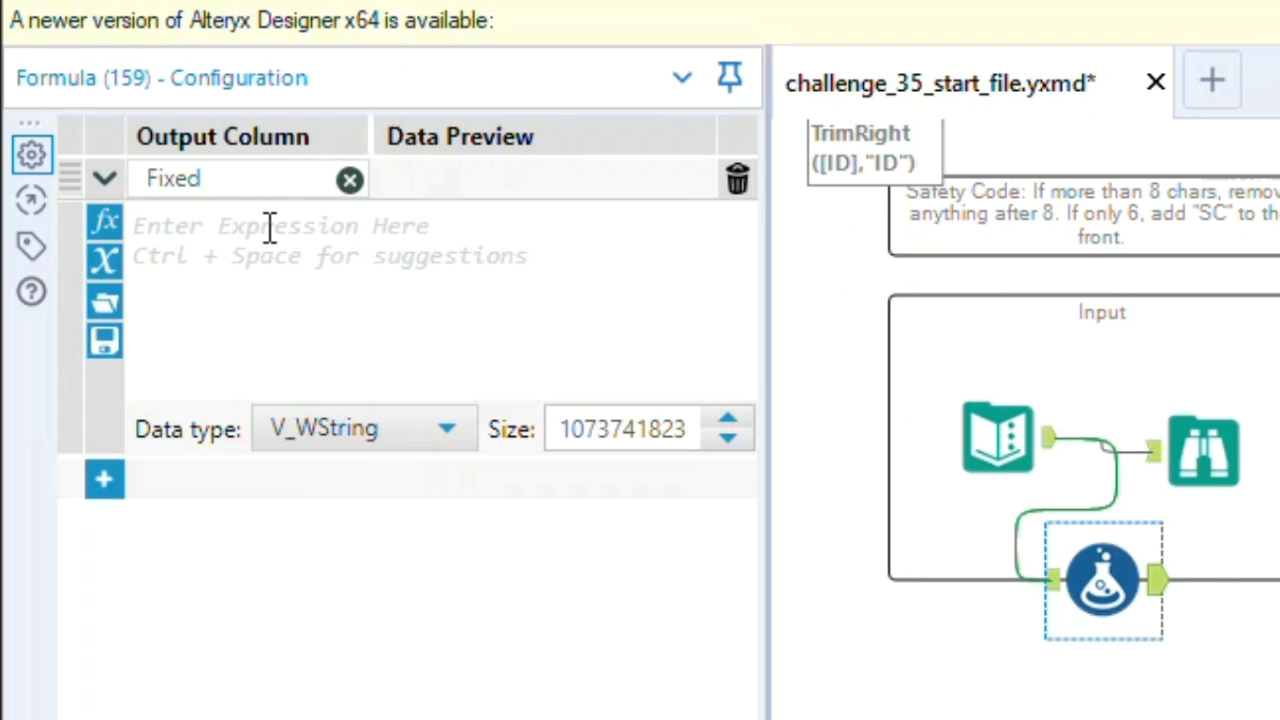
type("IF LEN")
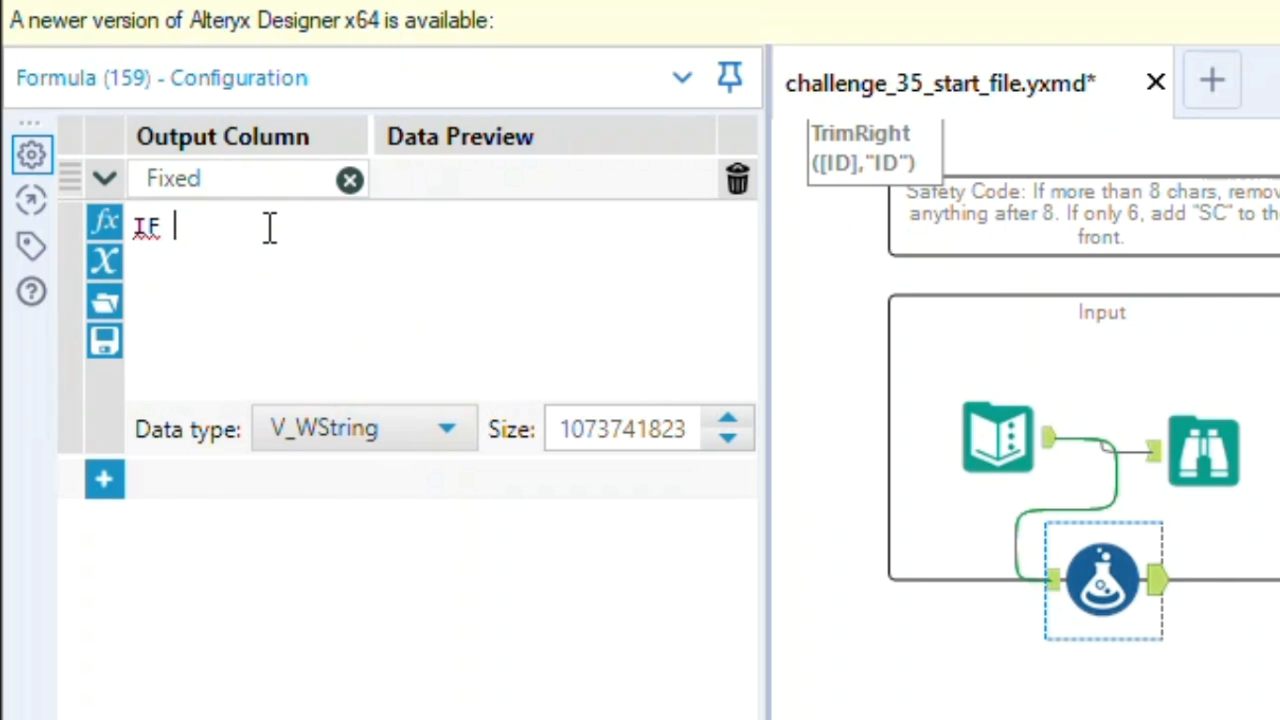
key("Return")
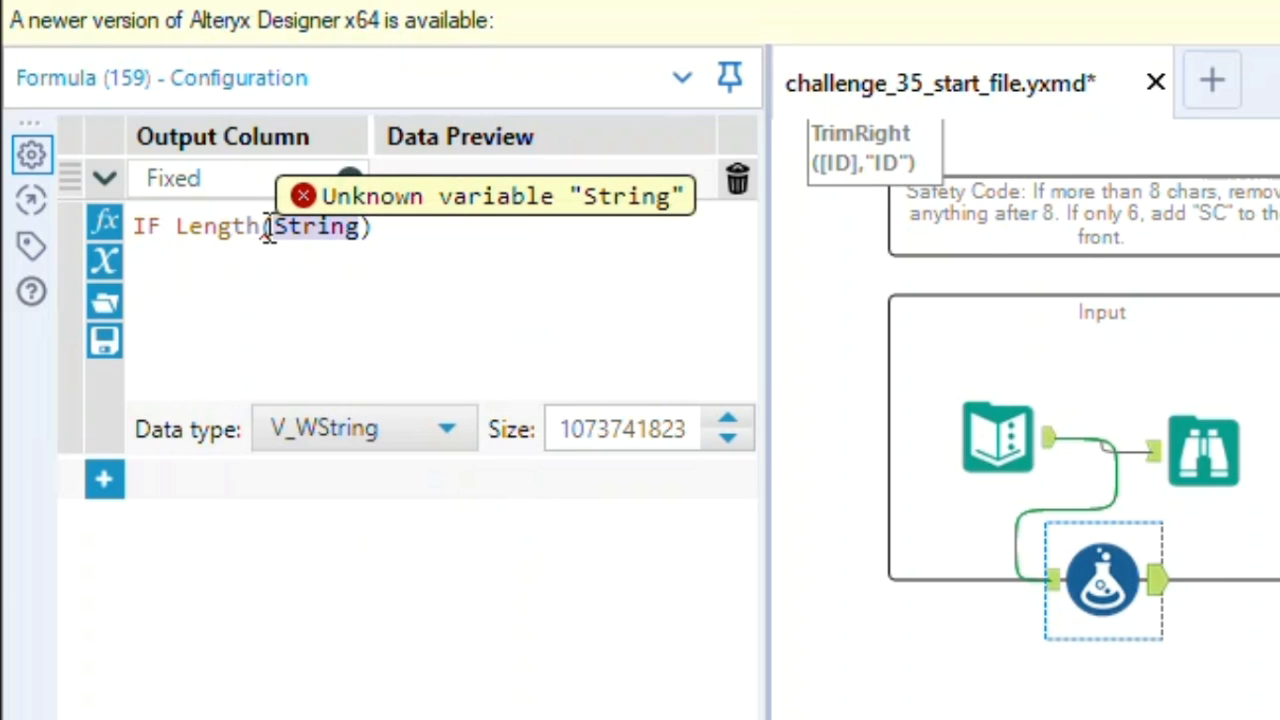
type("[SAFE")
key("Return")
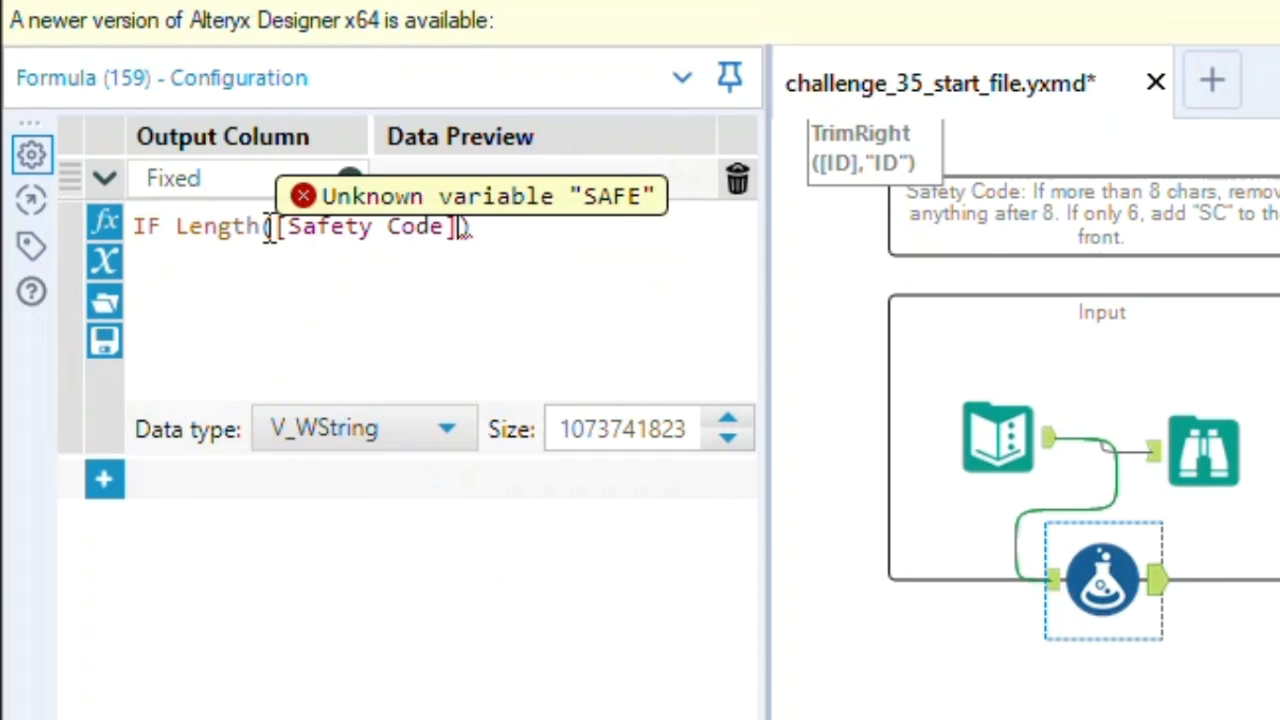
type("=")
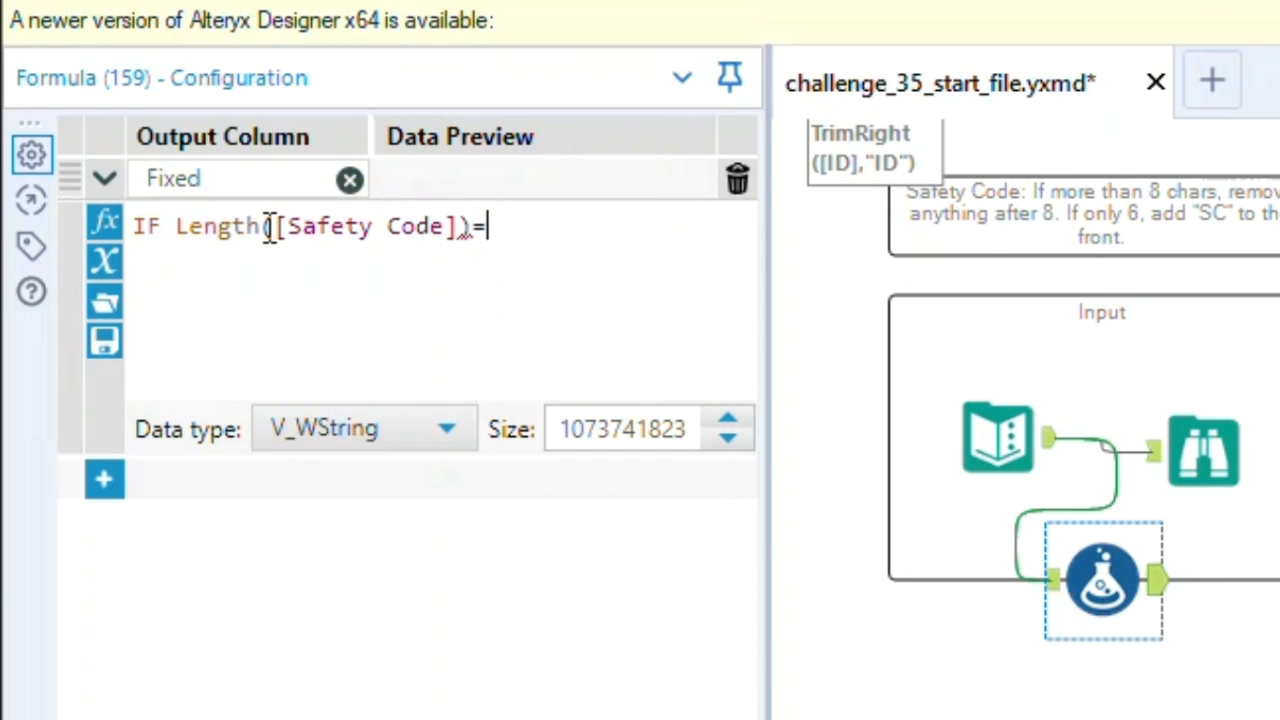
type("6 THEN ")
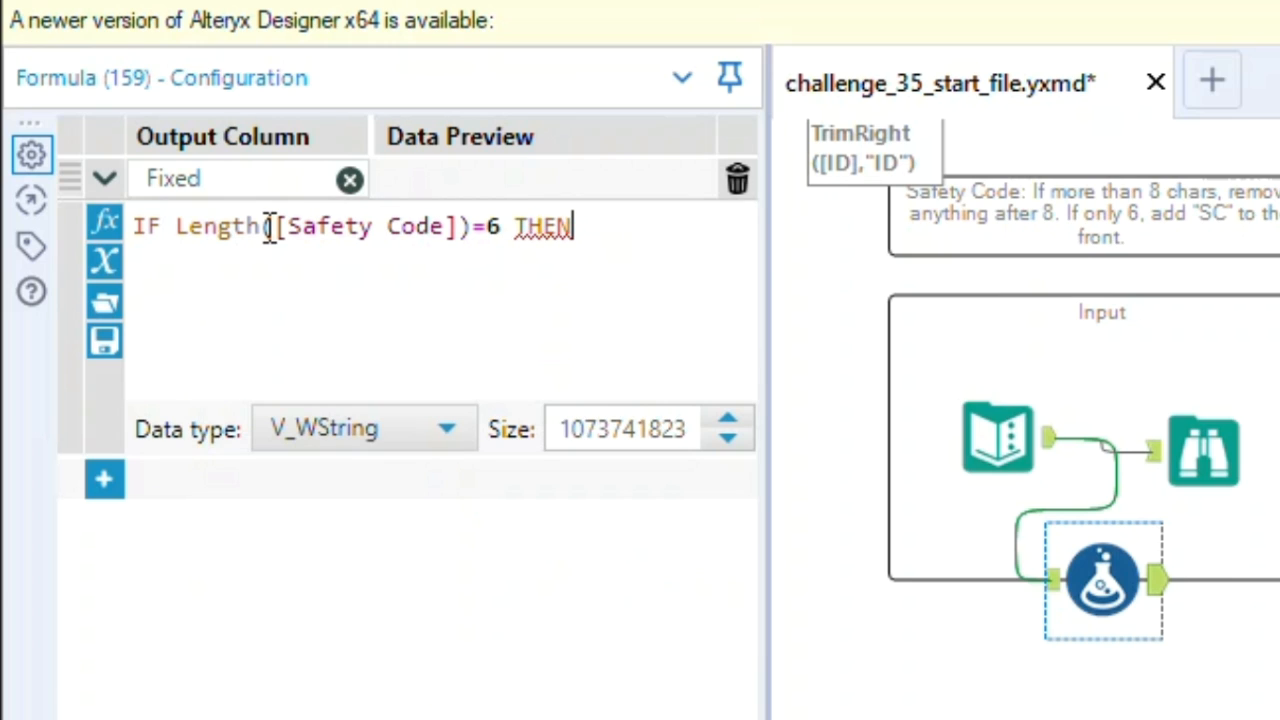
type("\"SC\"+SAFE")
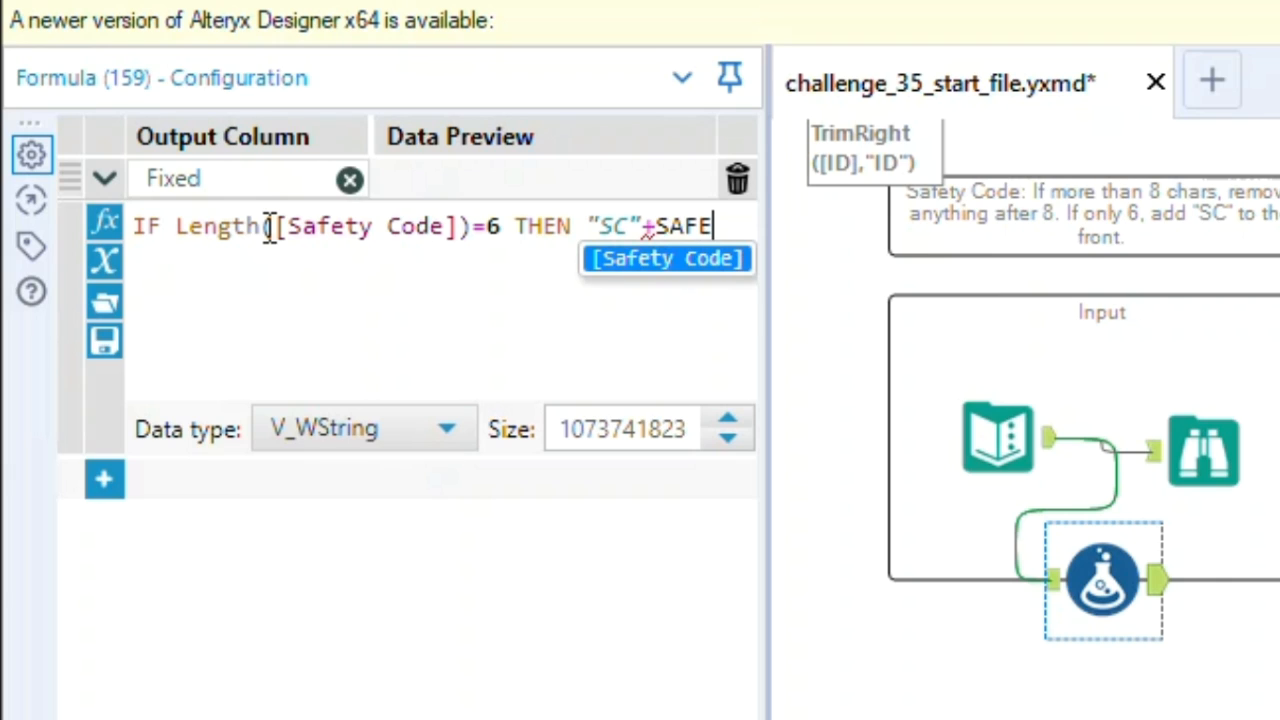
key("Return")
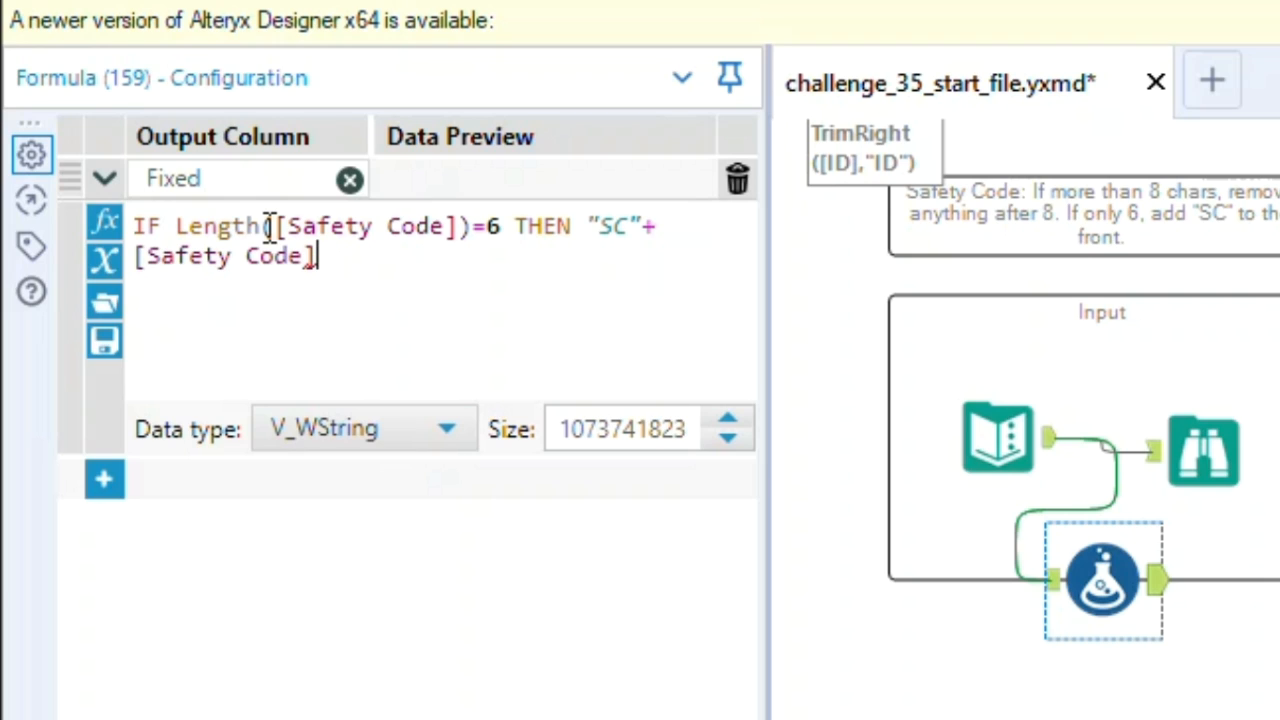
Extend the Fixed expression with the condition ELSEIF Length([Safety Code])>=8 THEN
type("ELF")
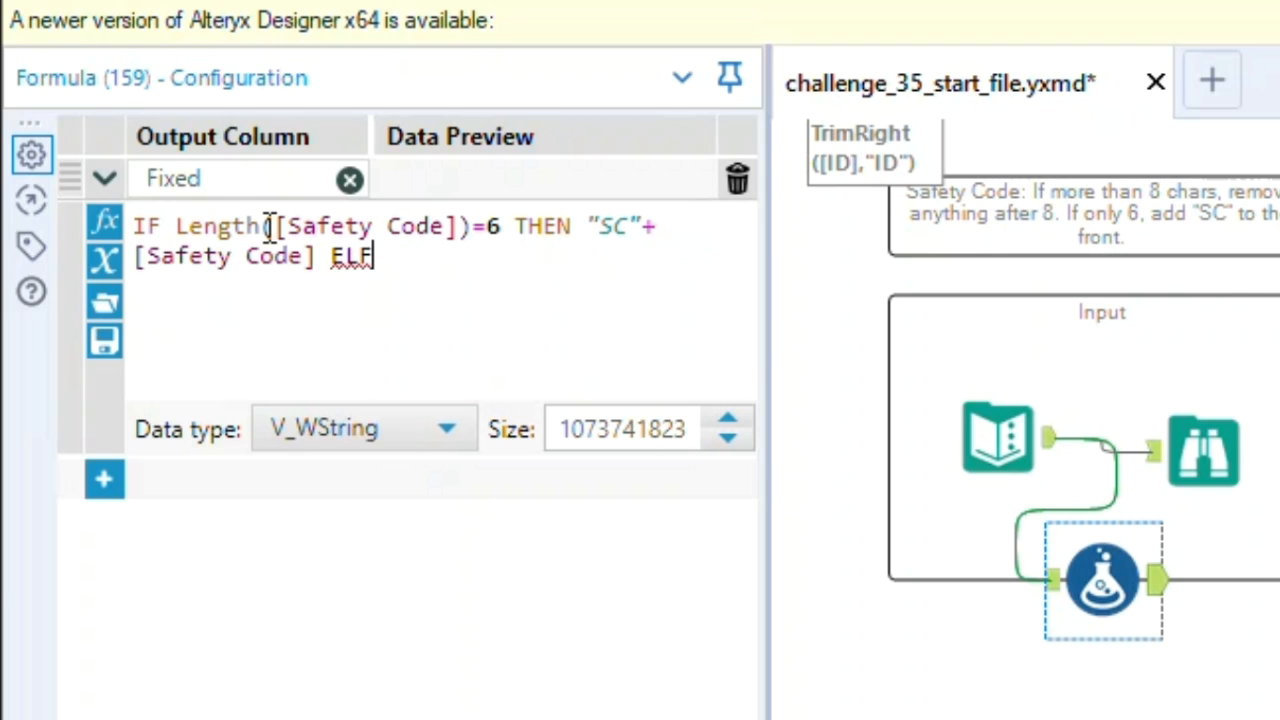
key("BackSpace")
type("SEIF L")
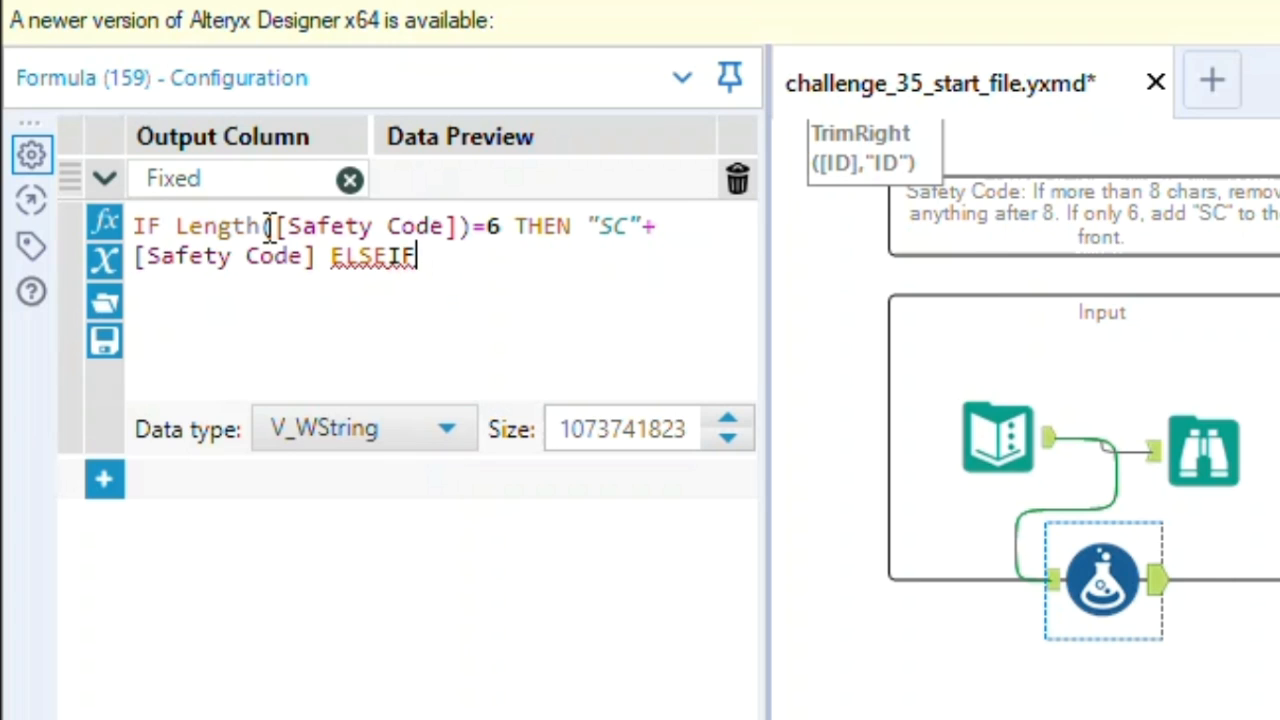
type("EN")
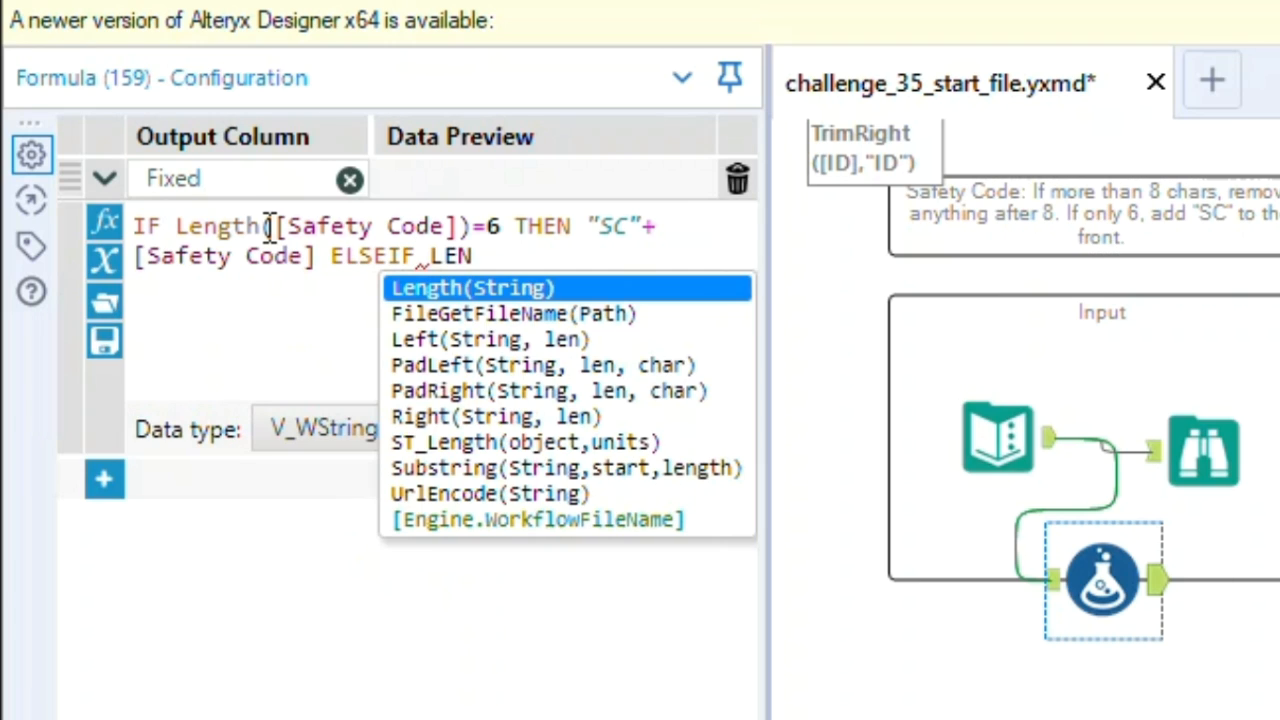
key("Return")
type("SA")
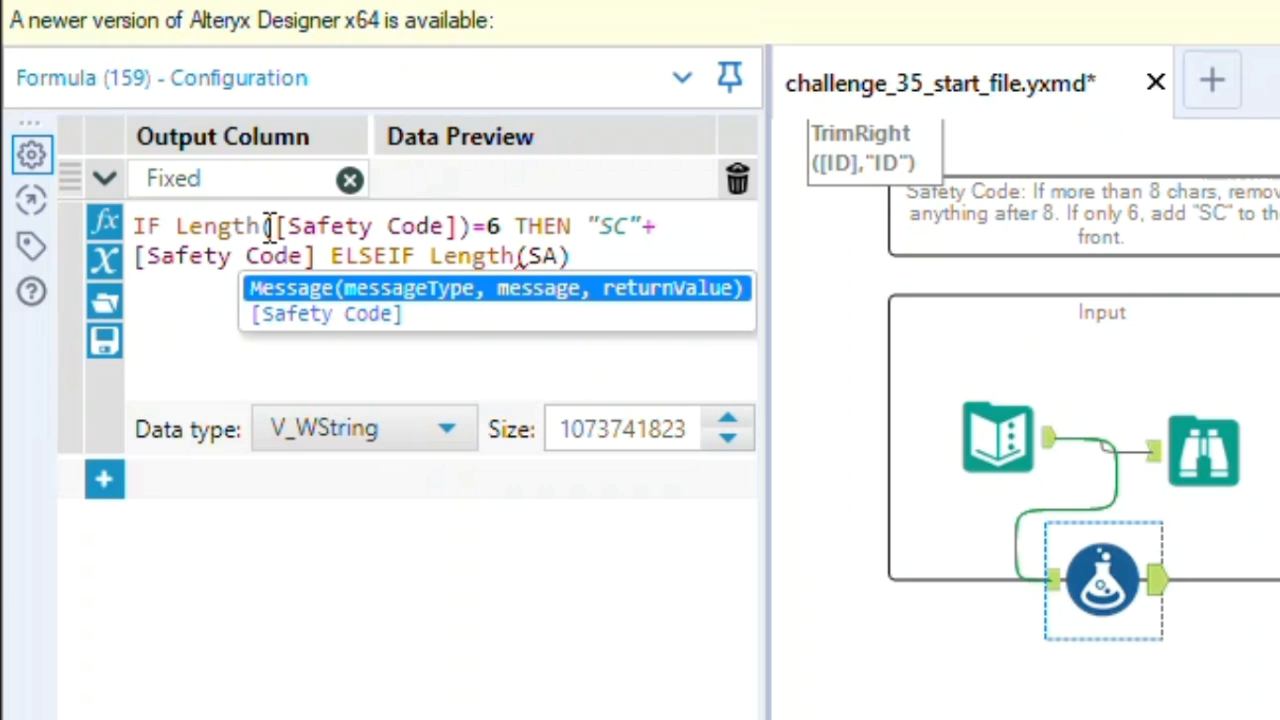
key("Down")
key("Return")
key("Right")
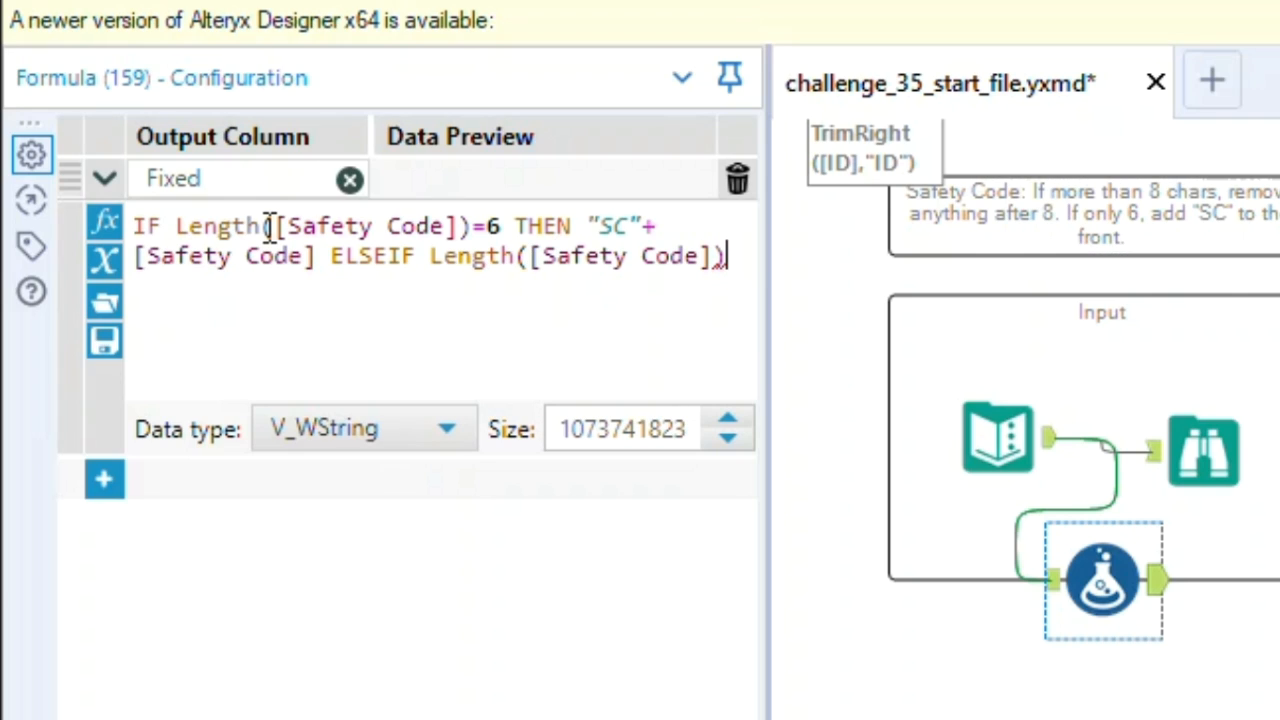
type(">=")
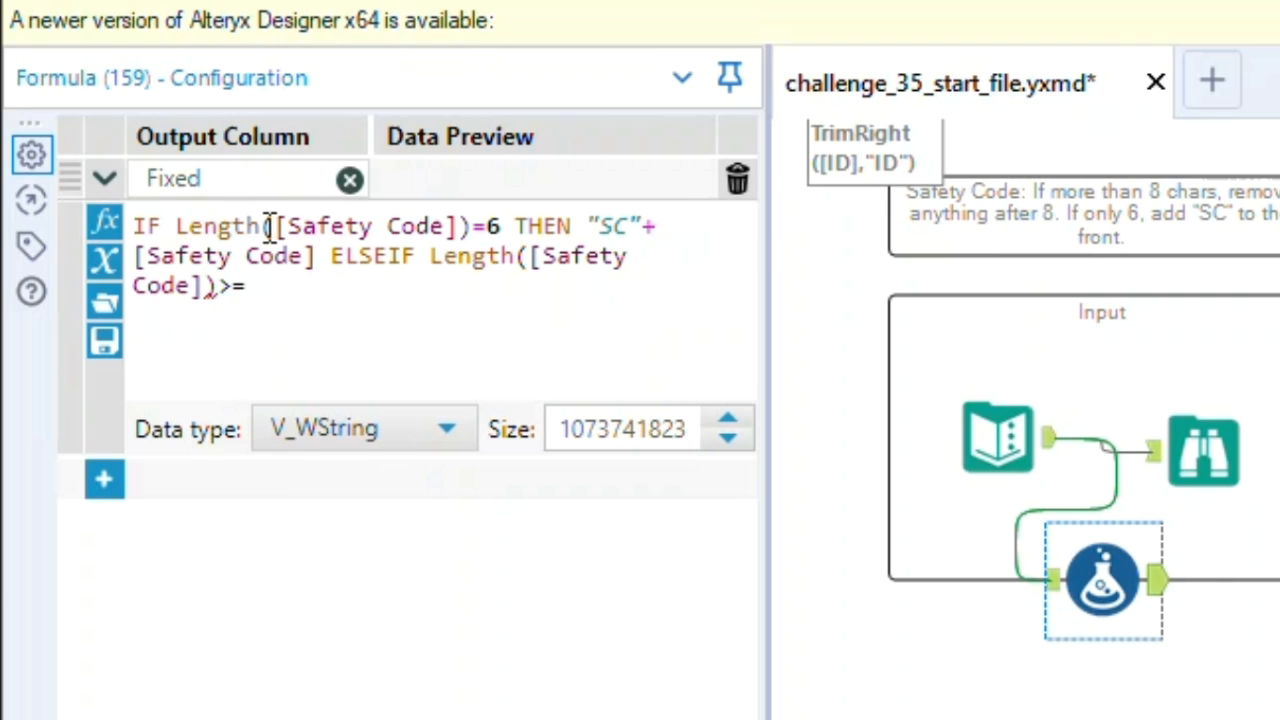
type("8 THEN")
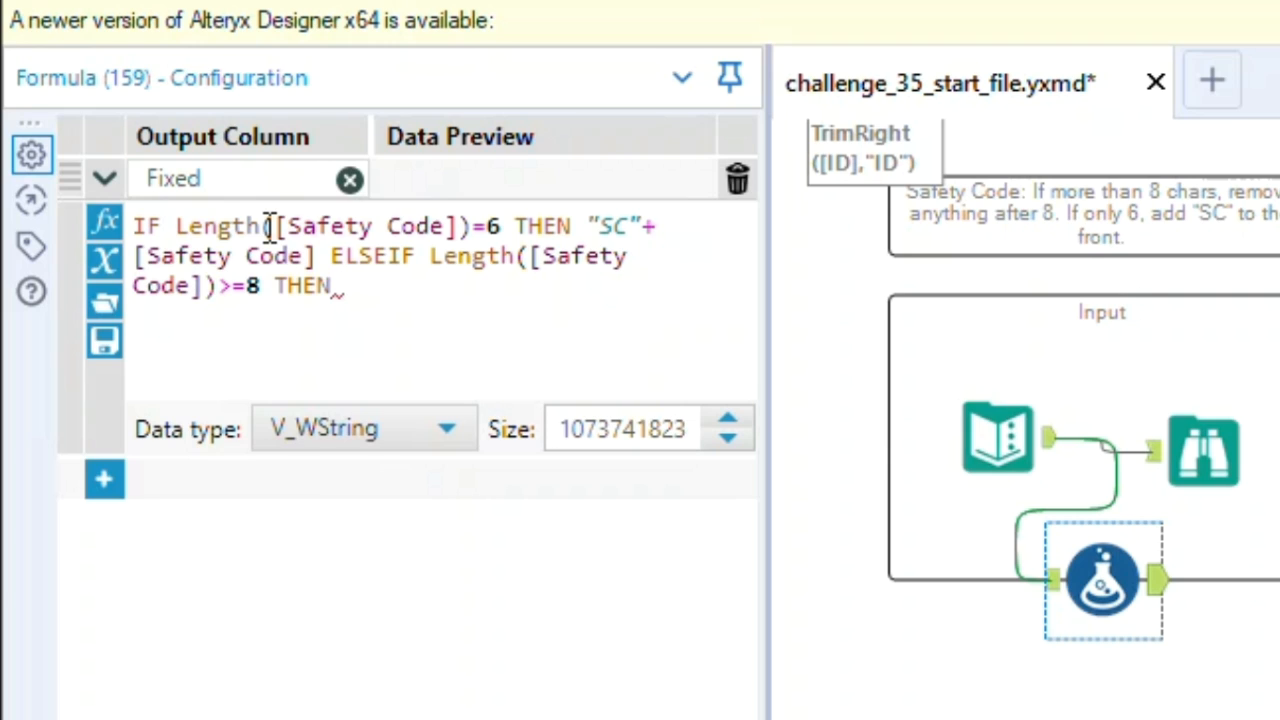
type(" LEFT")
Add Left([Safety Code], 8) as the result of the ELSEIF branch in the Fixed expression
key("Return")
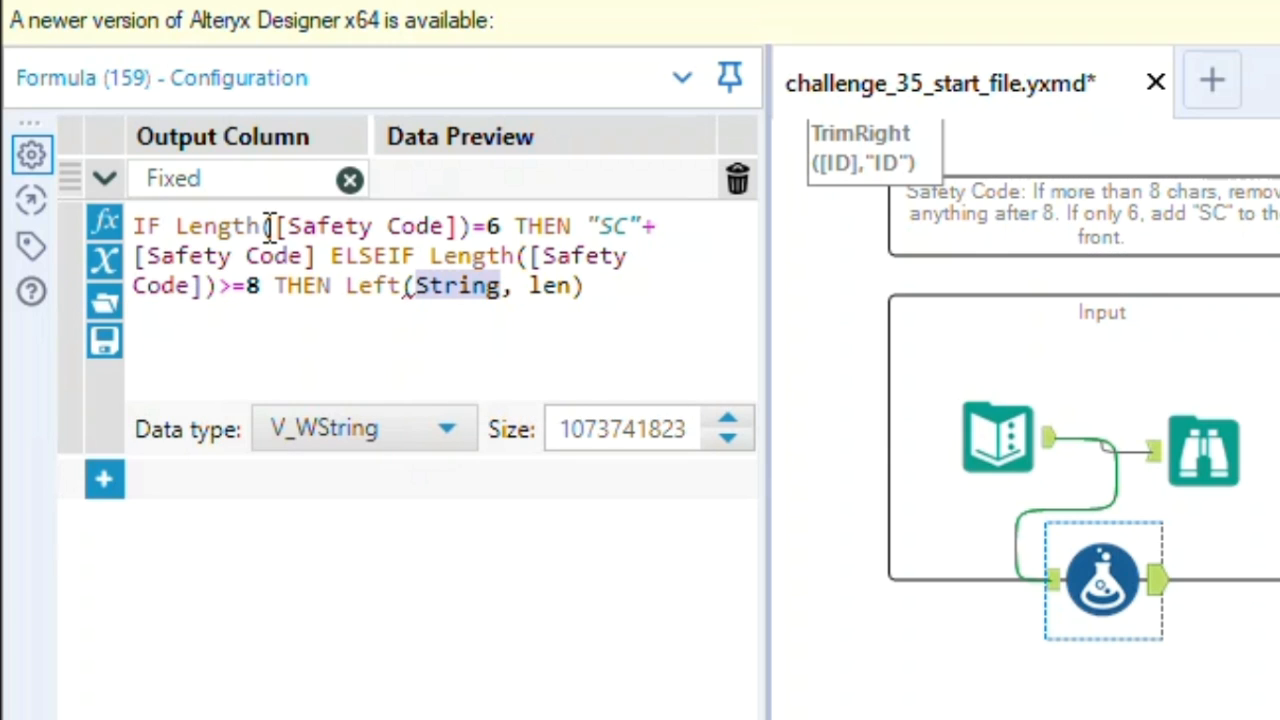
type("SAFE")
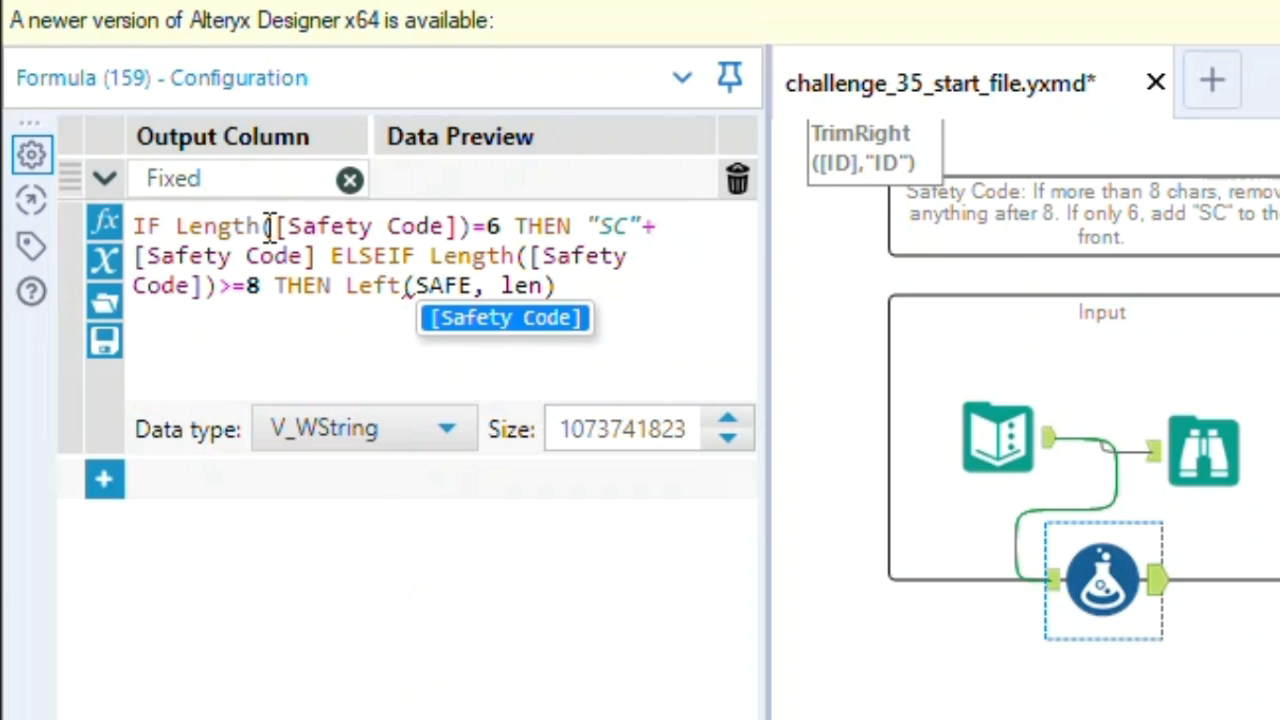
key("Return")
key("Right")
key("Right")
key("Right")
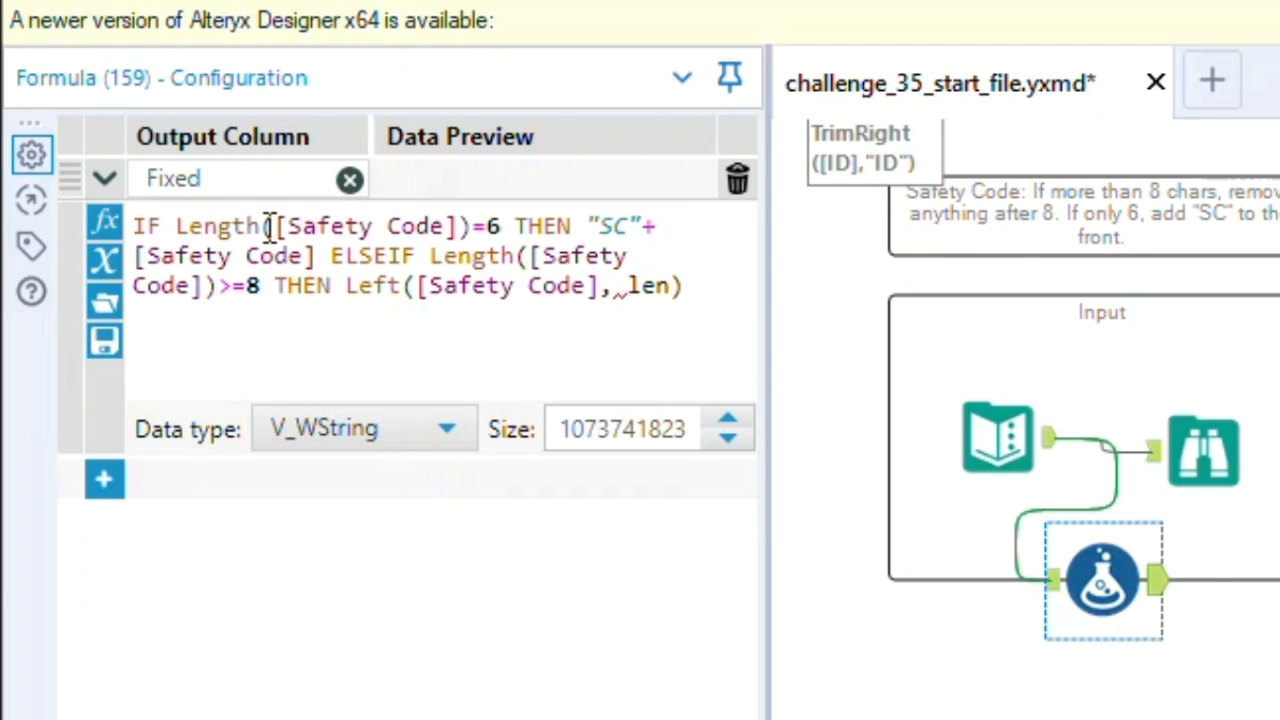
key("shift+Right")
key("shift+Right")
key("shift+Right")
key("BackSpace")
type("8")
Complete the Fixed expression with ELSE "Error" ENDIF
key("End")
type("EL")
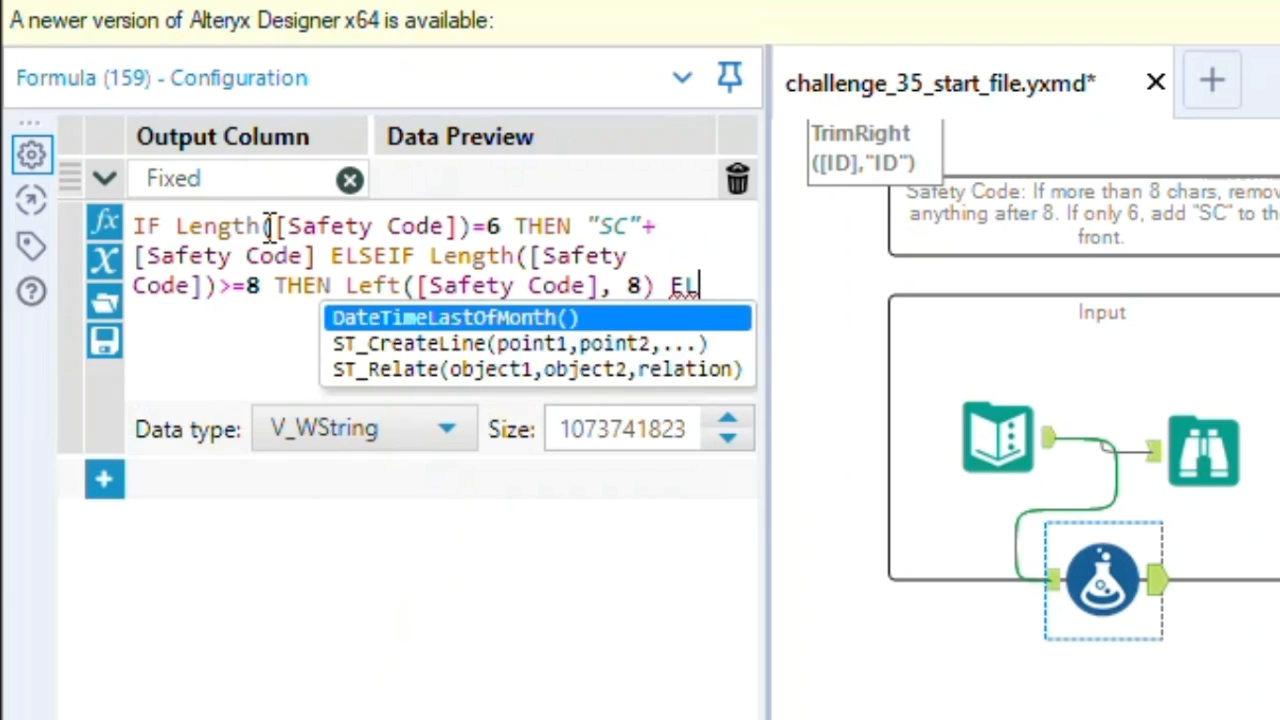
type("SE \"E")
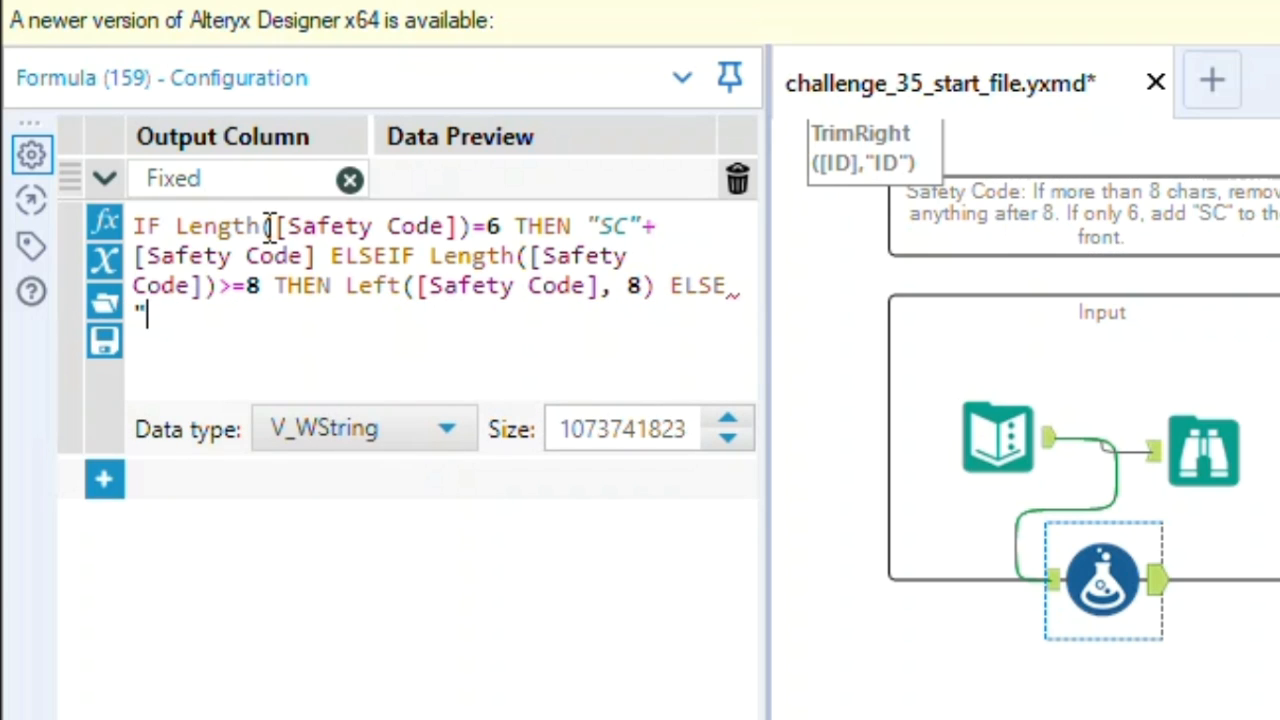
type("rorr")
key("BackSpace")
key("BackSpace")
key("BackSpace")
type("ror\" END")
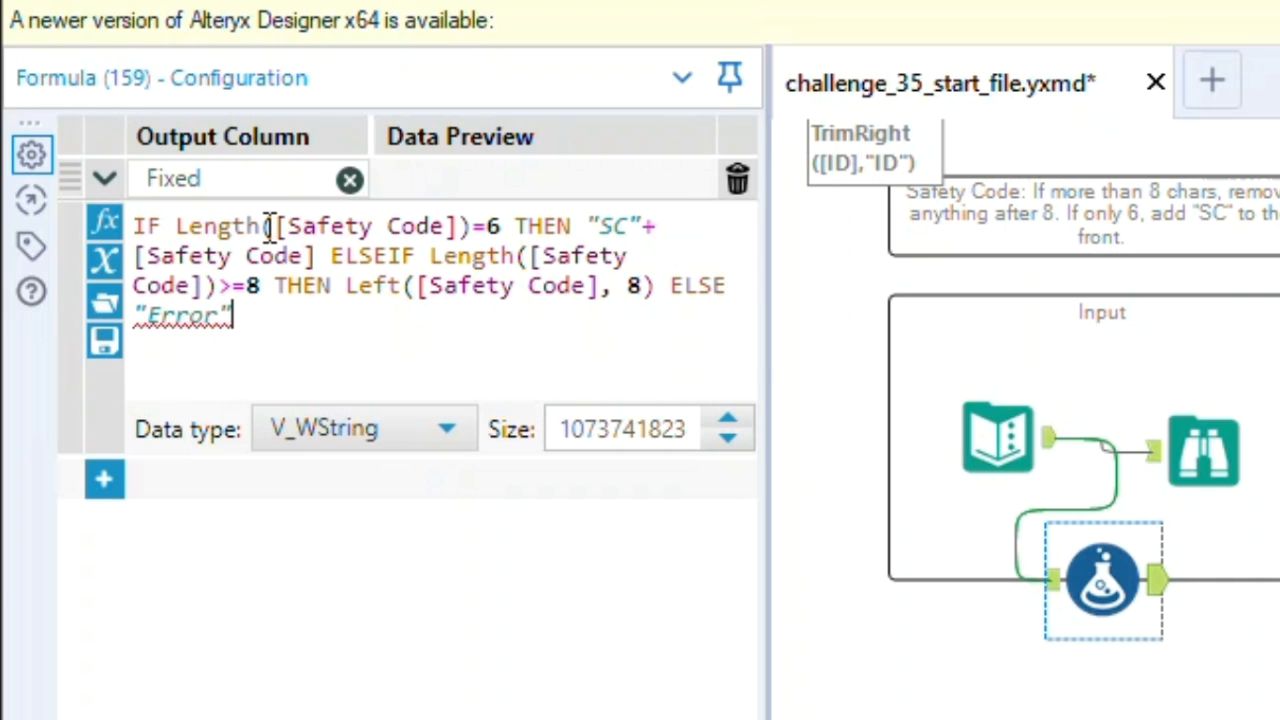
type("IF")
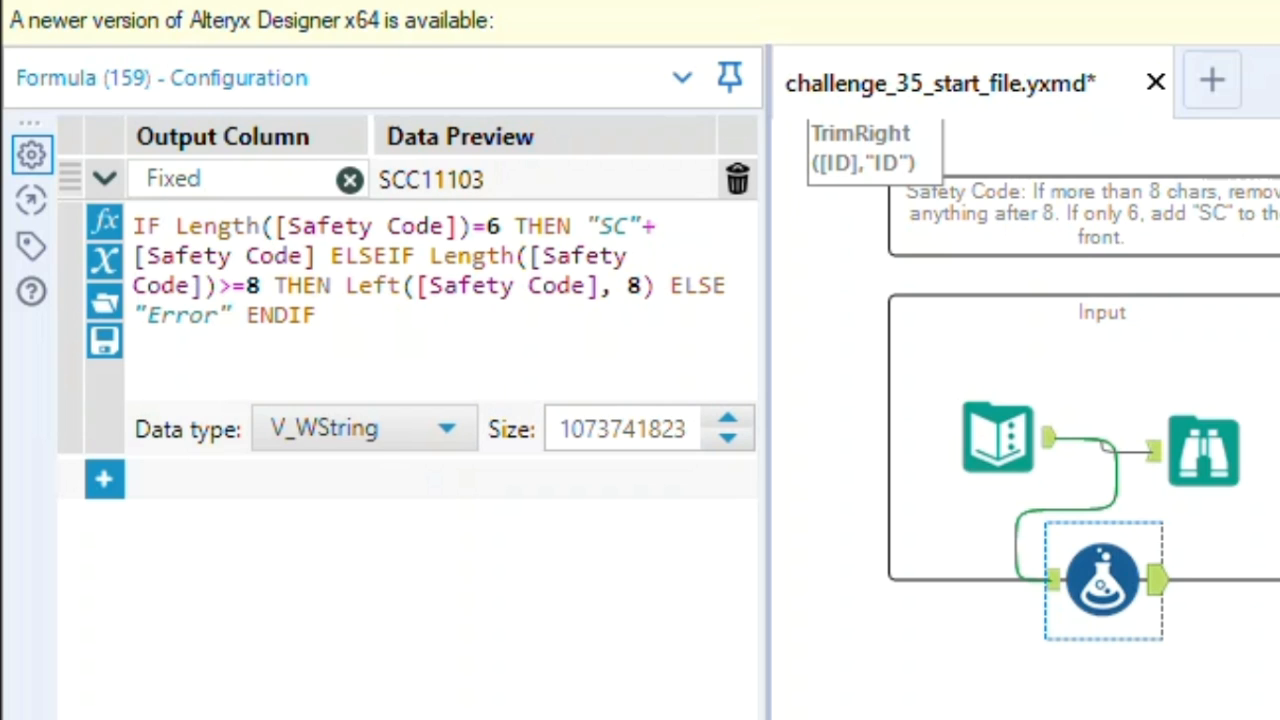
Run the workflow with a Browse tool attached to the Safety Code Formula's output, and open the expected output's Browse tool for comparison
left_click_drag(400, 189, 1262, 580)
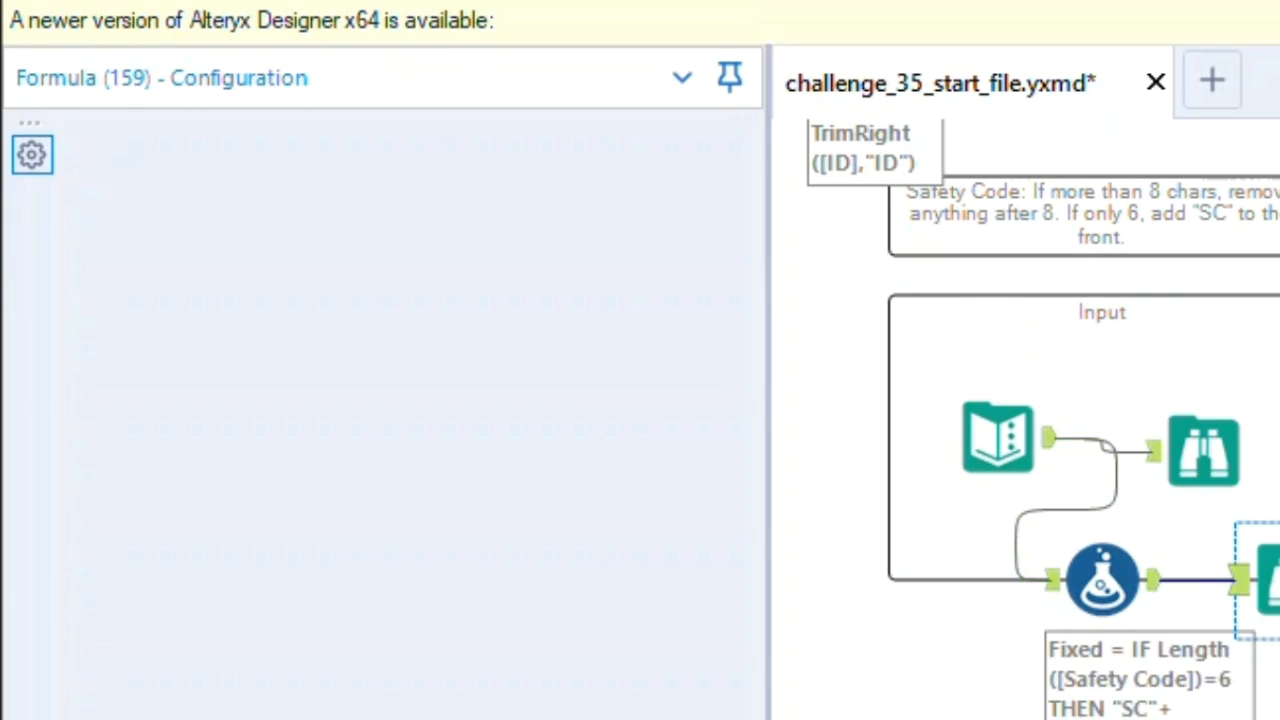
left_click(1240, 193)
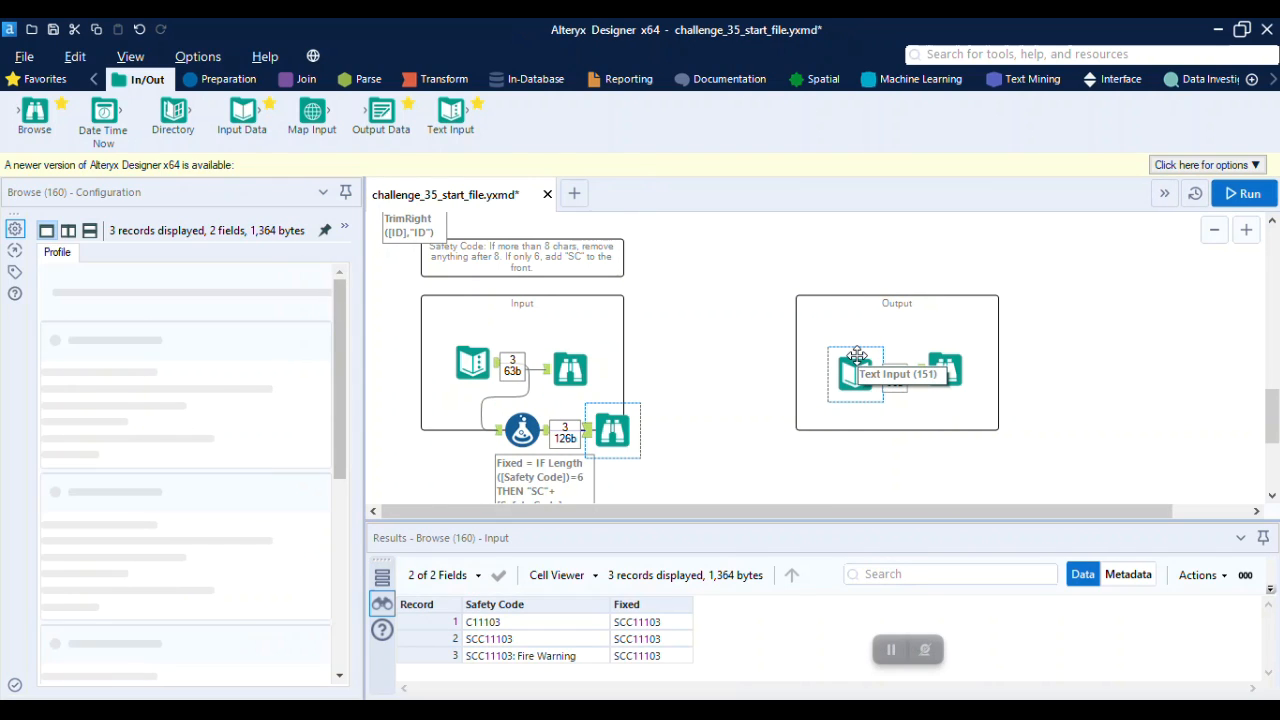
left_click(952, 362)
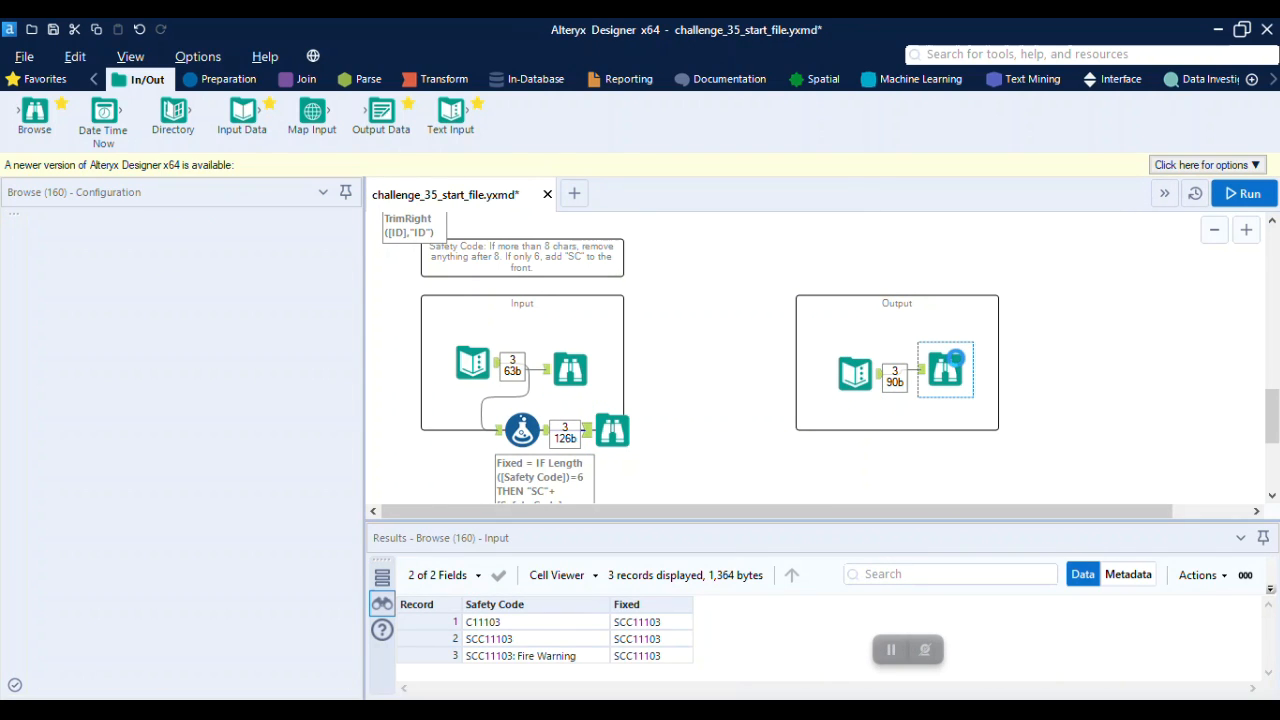